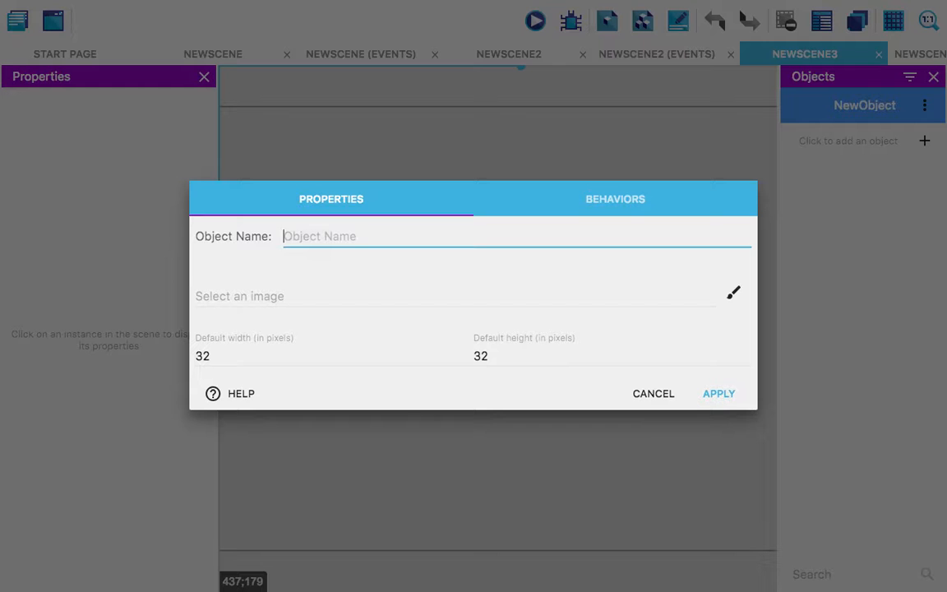
# Step: Name the new object Grass and set its default width and height to 64 pixels
pyautogui.write('Grass')
pyautogui.click(434, 309)
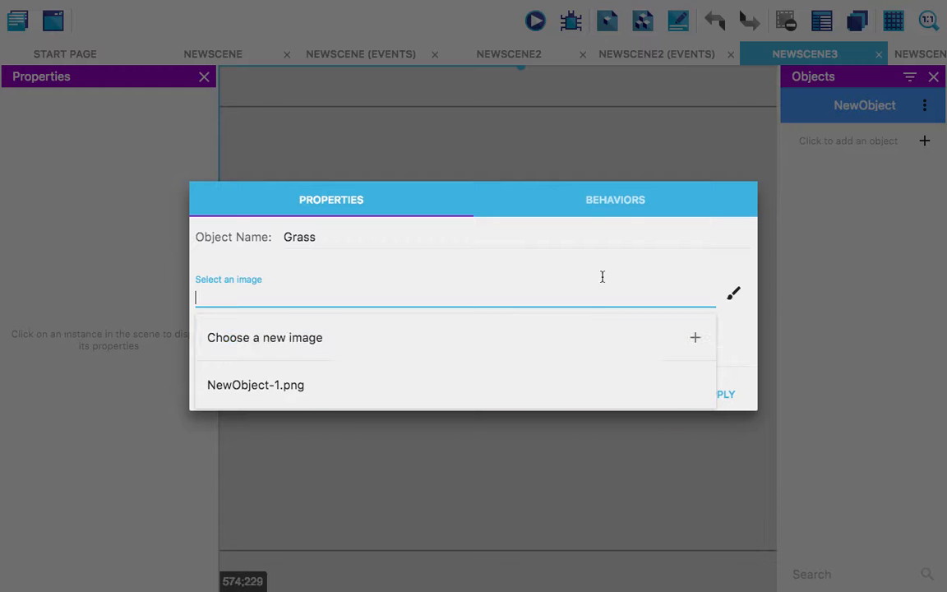
pyautogui.click(732, 296)
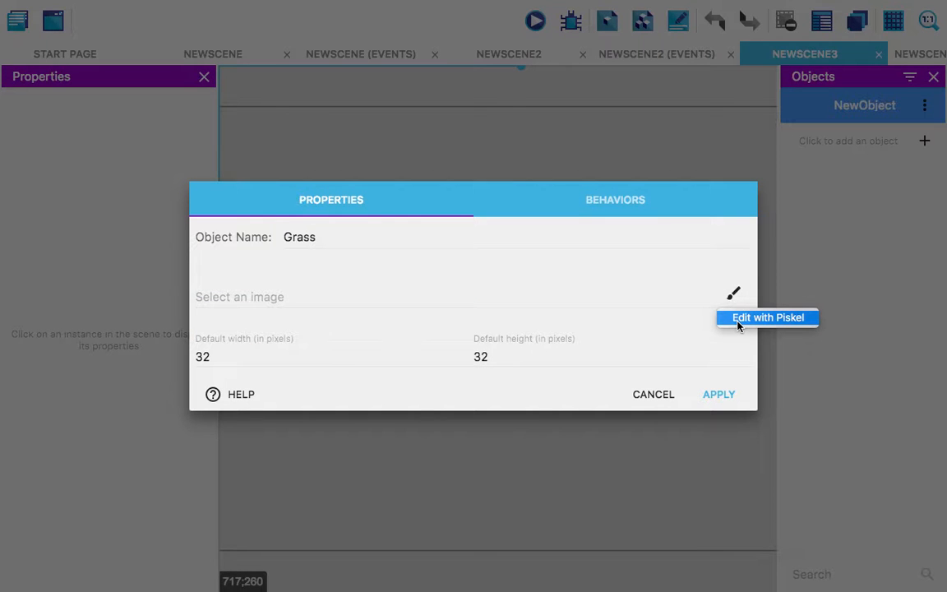
pyautogui.doubleClick(503, 351)
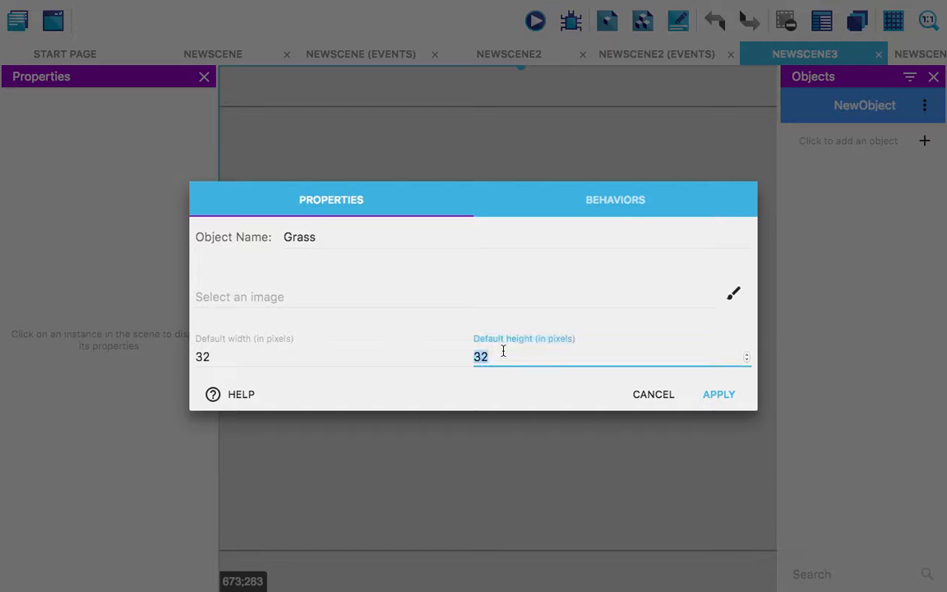
pyautogui.write('64')
pyautogui.click(347, 362)
pyautogui.press('BackSpace')
pyautogui.press('BackSpace')
pyautogui.write('64')
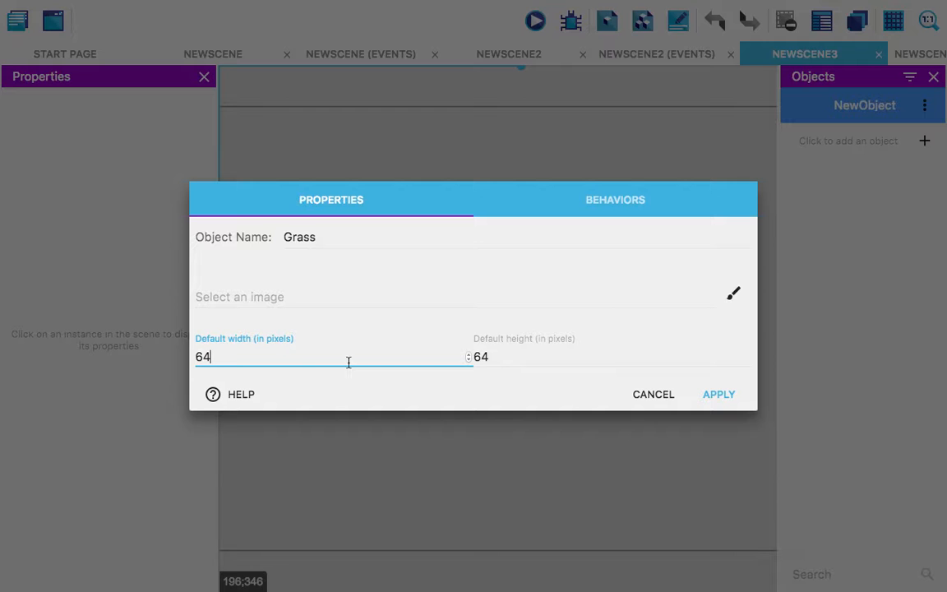
pyautogui.click(664, 305)
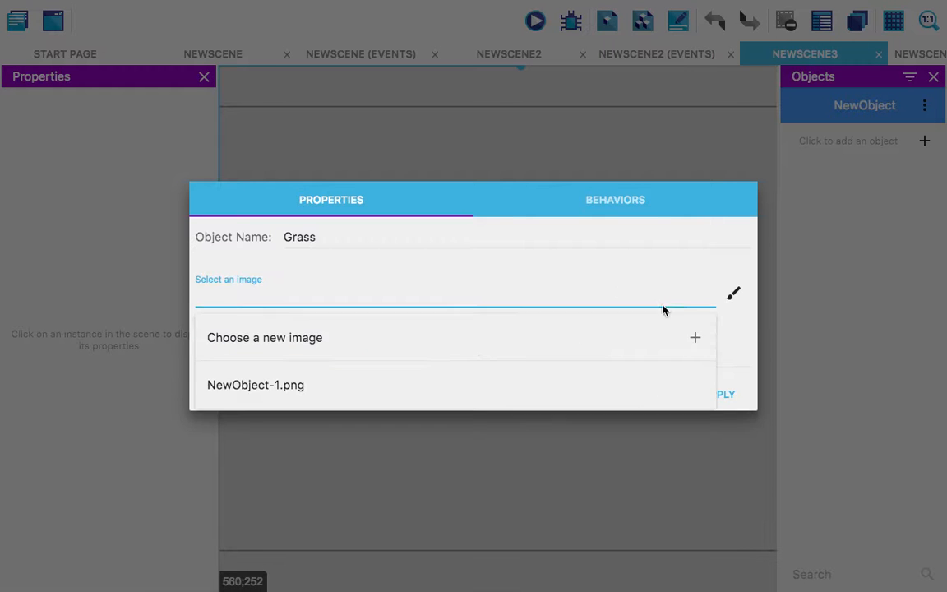
pyautogui.click(733, 292)
pyautogui.click(739, 318)
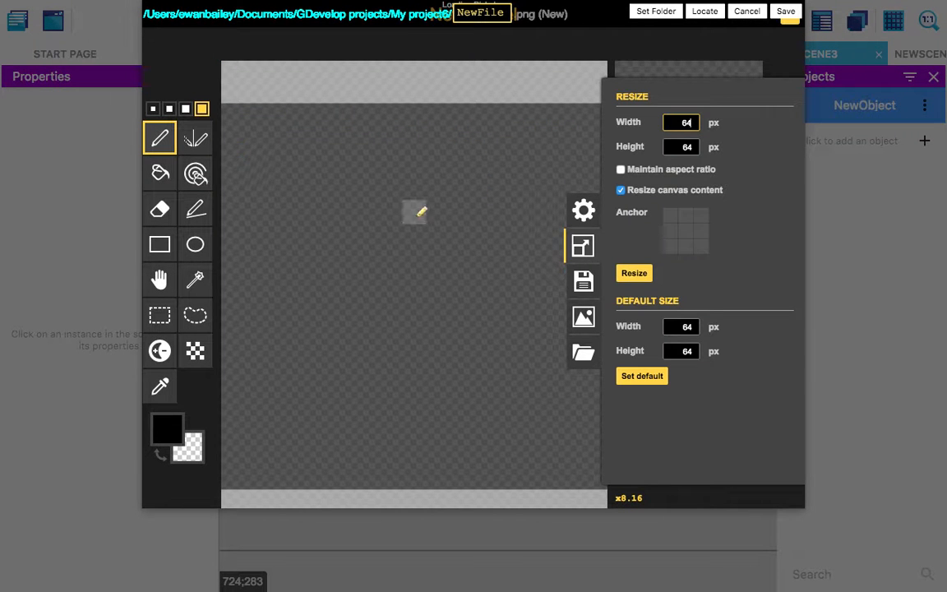
pyautogui.click(624, 275)
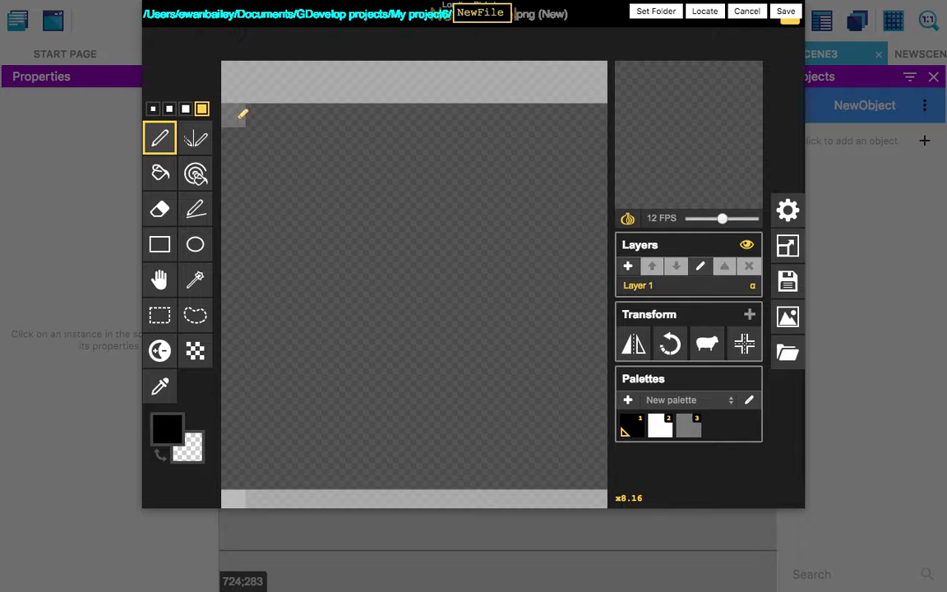
pyautogui.click(744, 12)
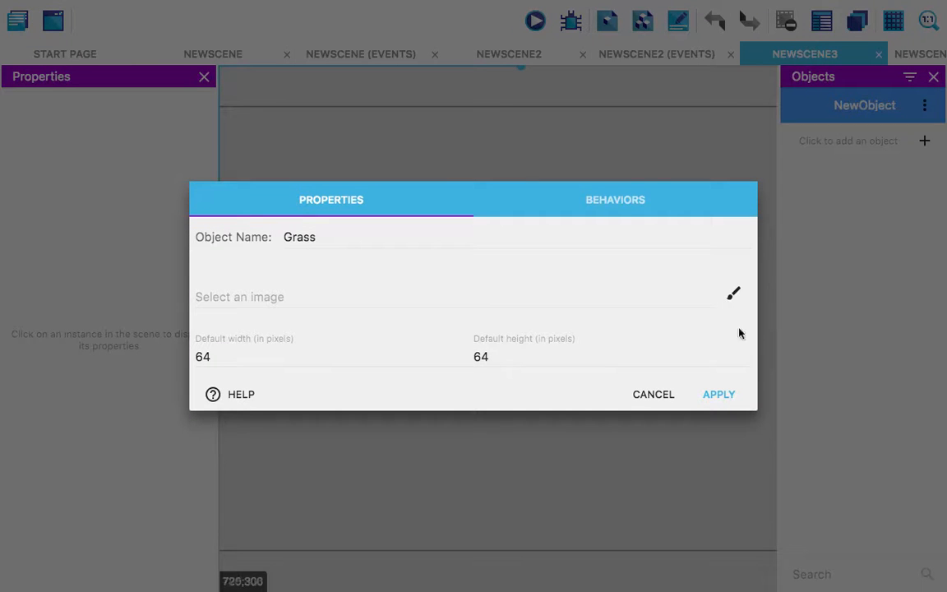
# Step: Choose NewFile-1 copy.png from the My project4 folder as the Grass image, accepting its location outside the project
pyautogui.click(680, 297)
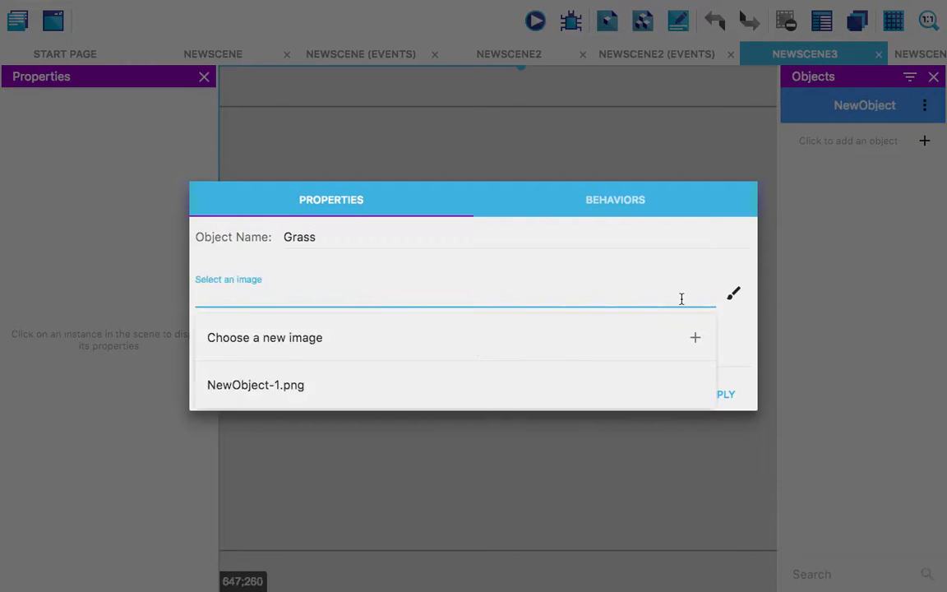
pyautogui.click(669, 343)
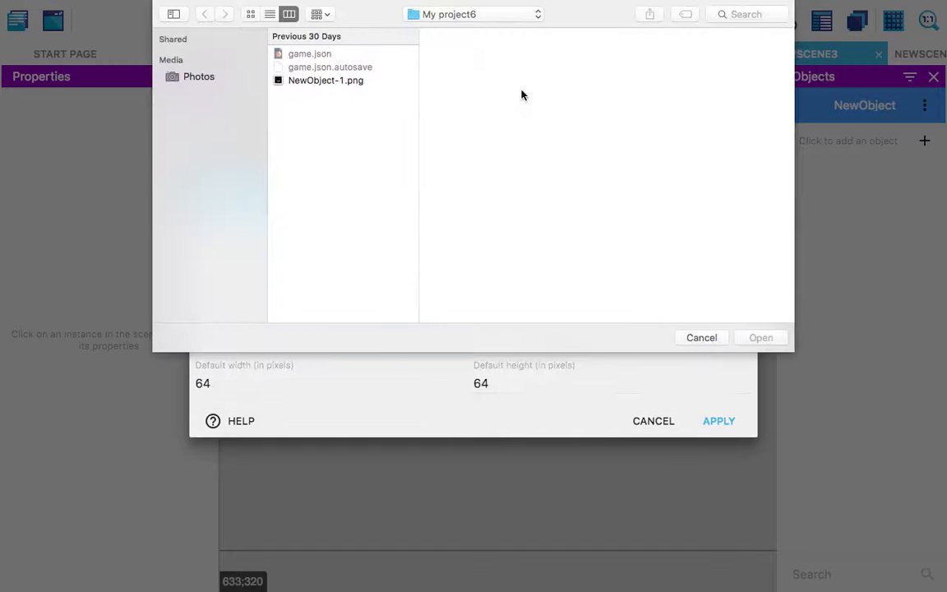
pyautogui.click(463, 18)
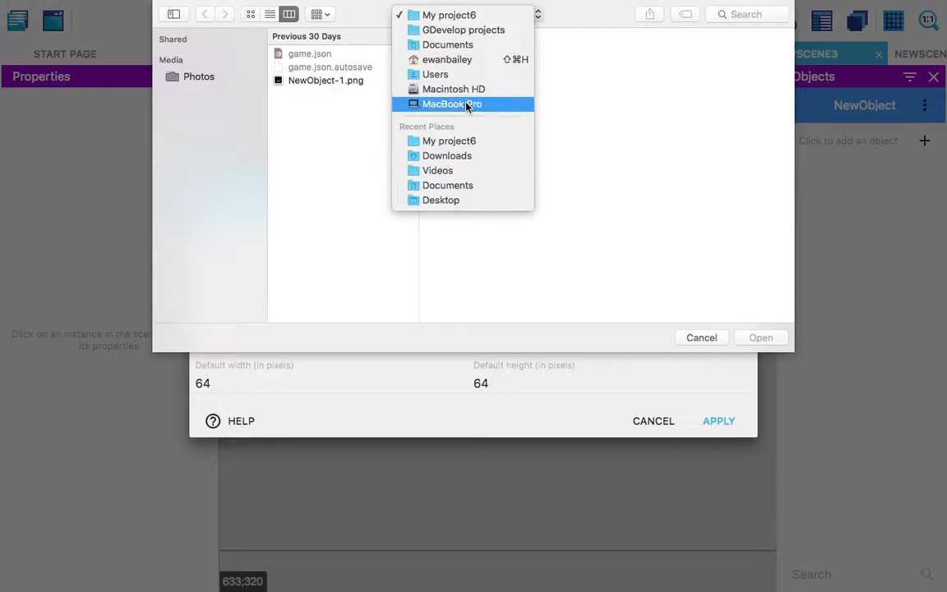
pyautogui.click(454, 32)
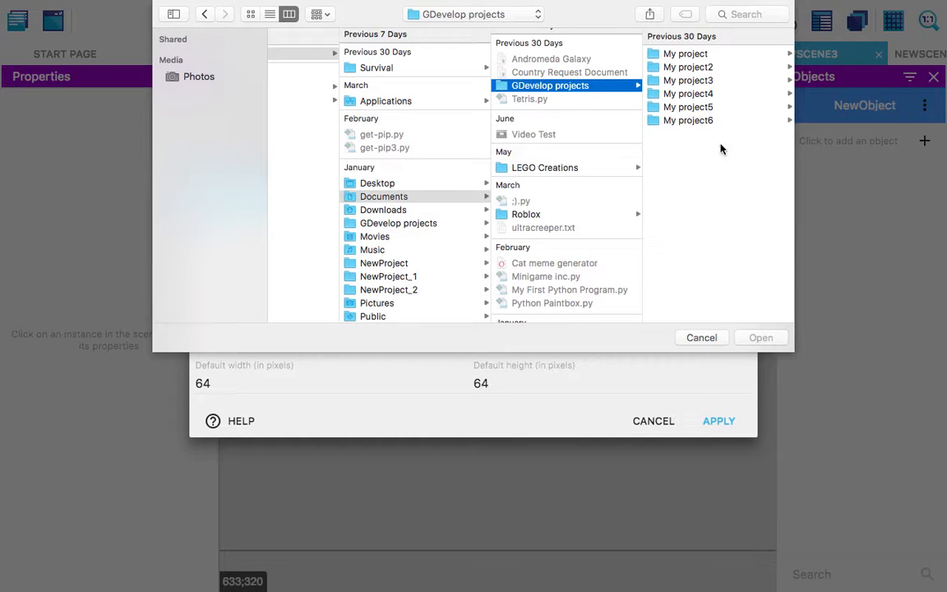
pyautogui.click(733, 110)
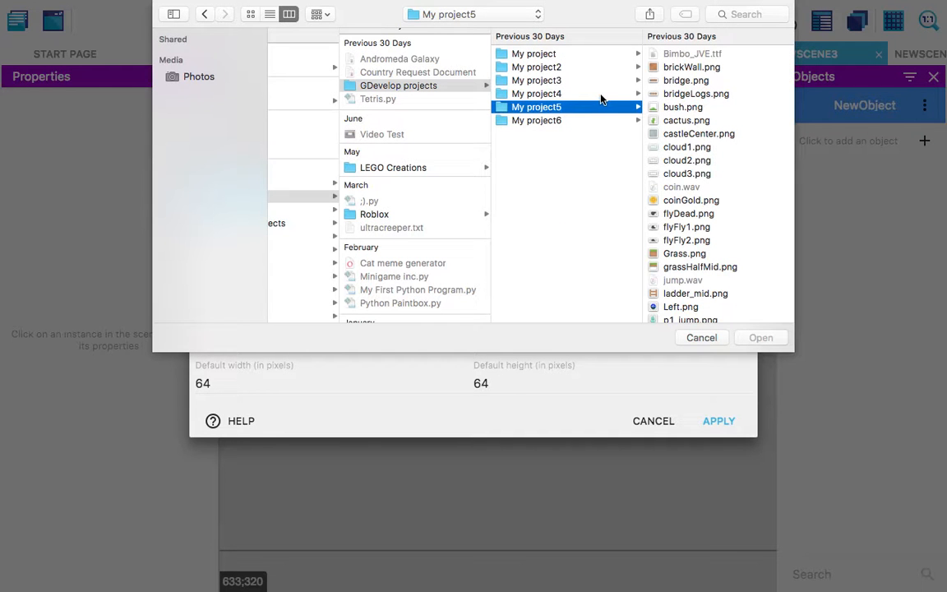
pyautogui.click(603, 94)
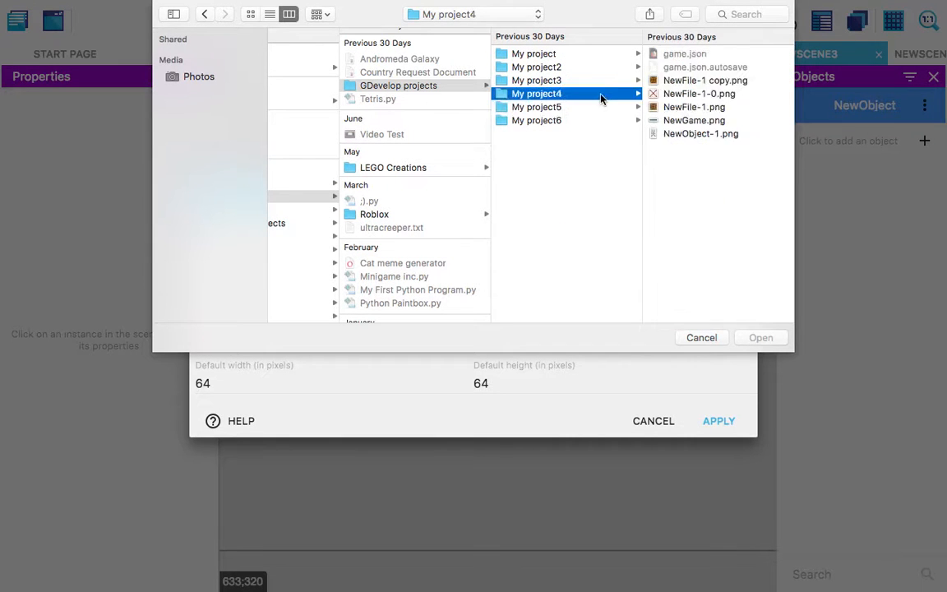
pyautogui.click(705, 80)
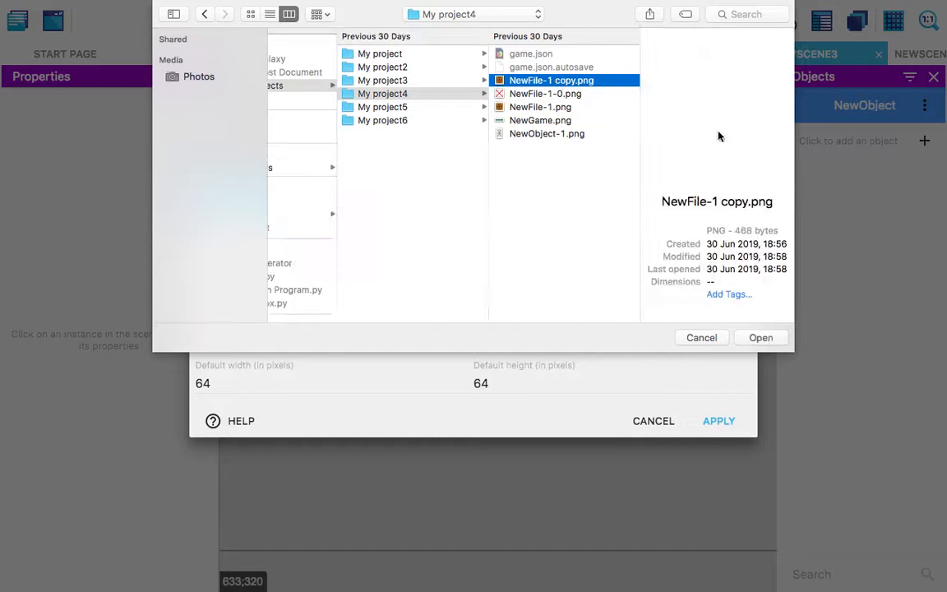
pyautogui.click(760, 337)
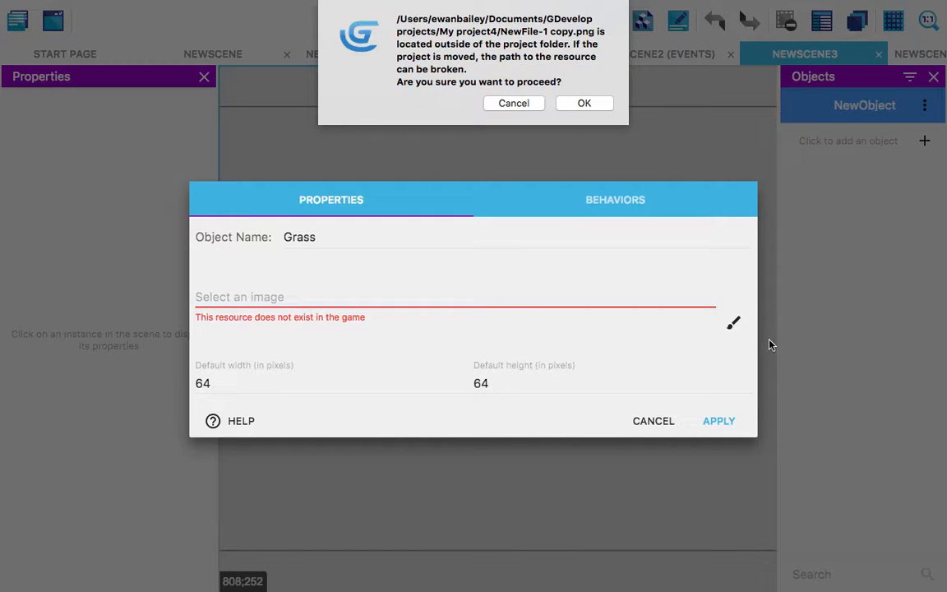
pyautogui.click(573, 105)
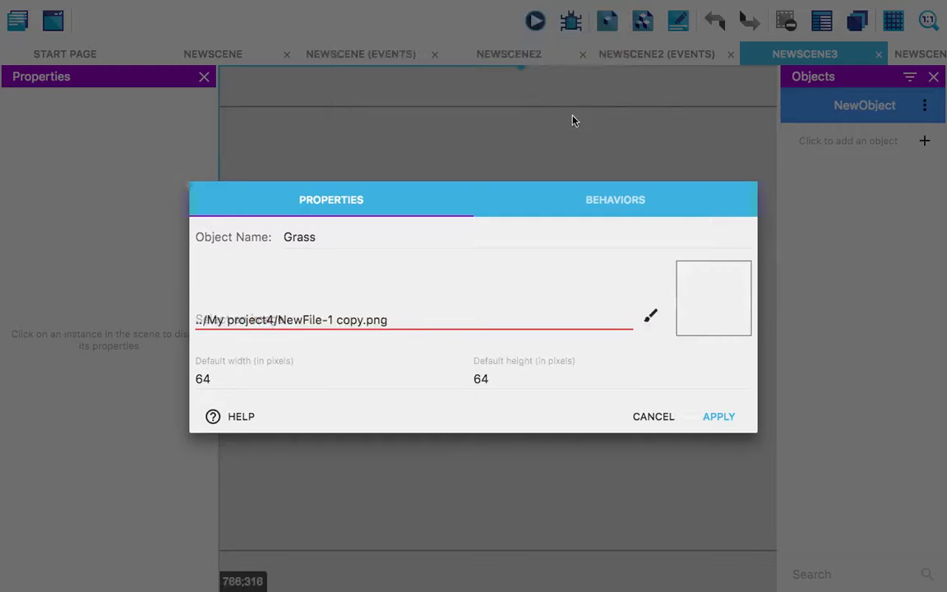
pyautogui.click(422, 303)
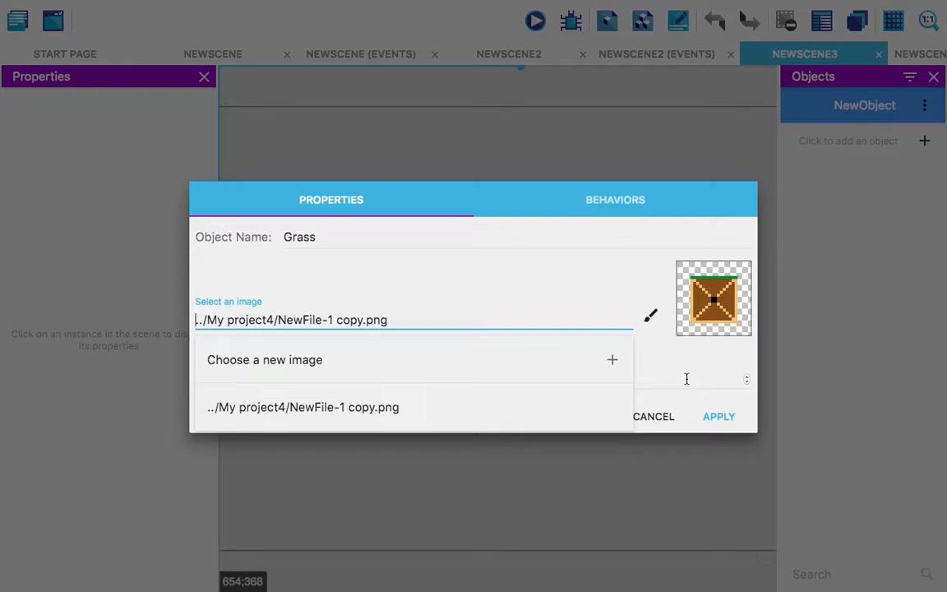
pyautogui.click(514, 246)
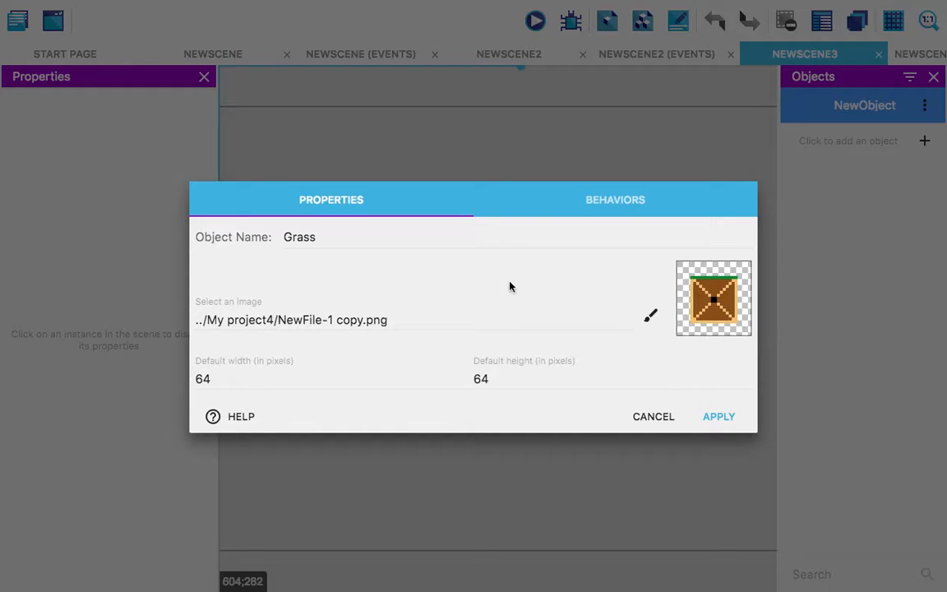
pyautogui.click(649, 316)
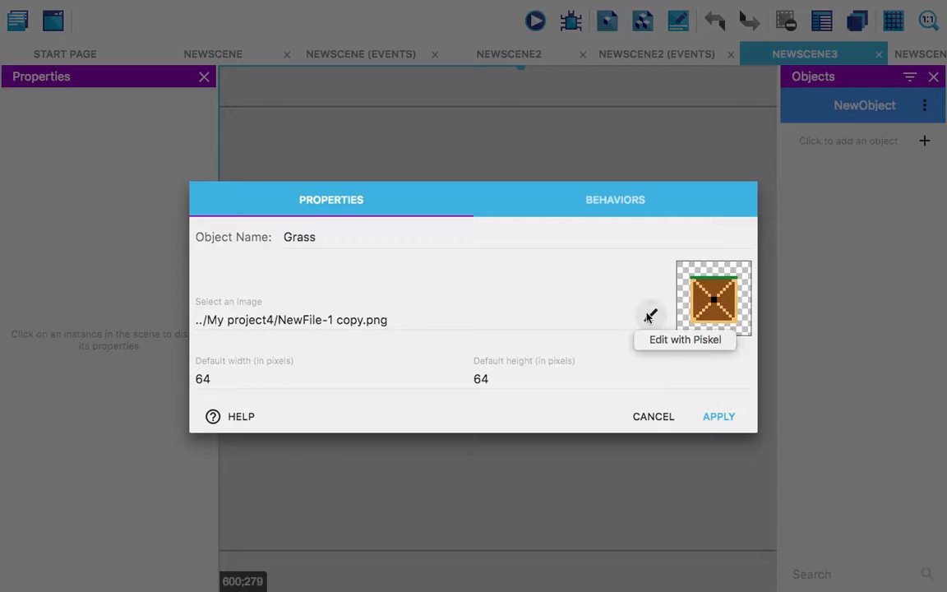
pyautogui.click(667, 343)
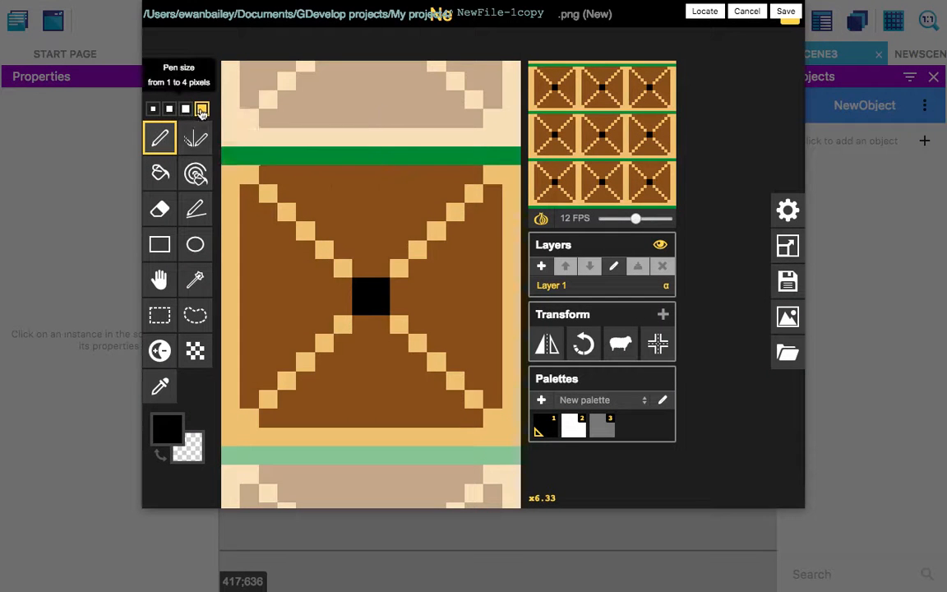
pyautogui.click(201, 110)
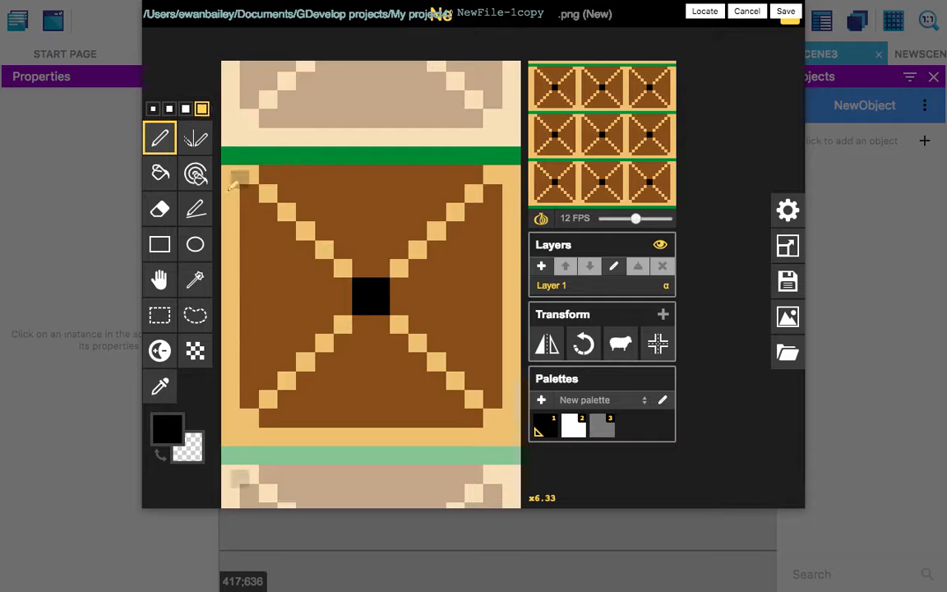
pyautogui.click(745, 12)
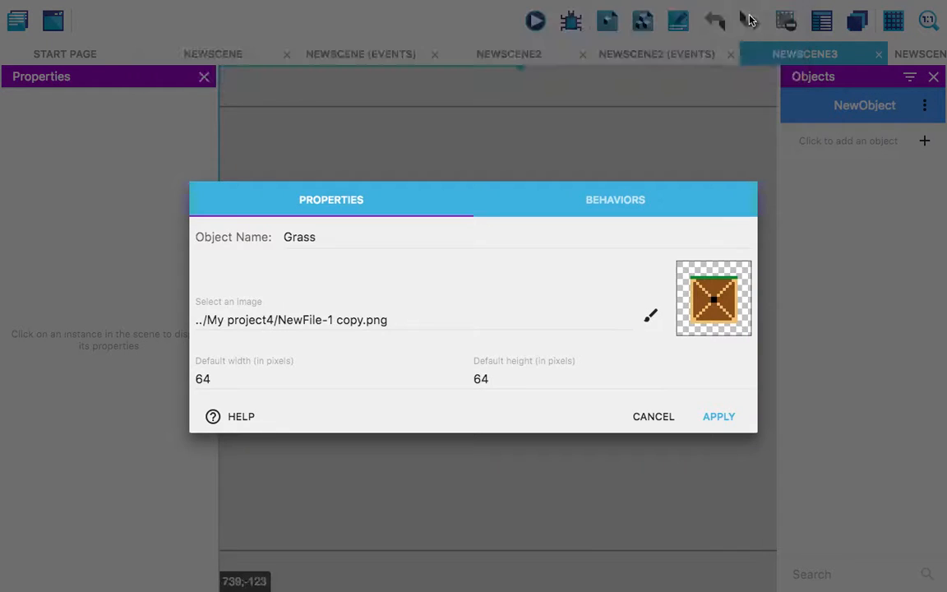
# Step: Apply the Grass object's settings and place one instance in the scene at about X 199, Y 366
pyautogui.click(719, 415)
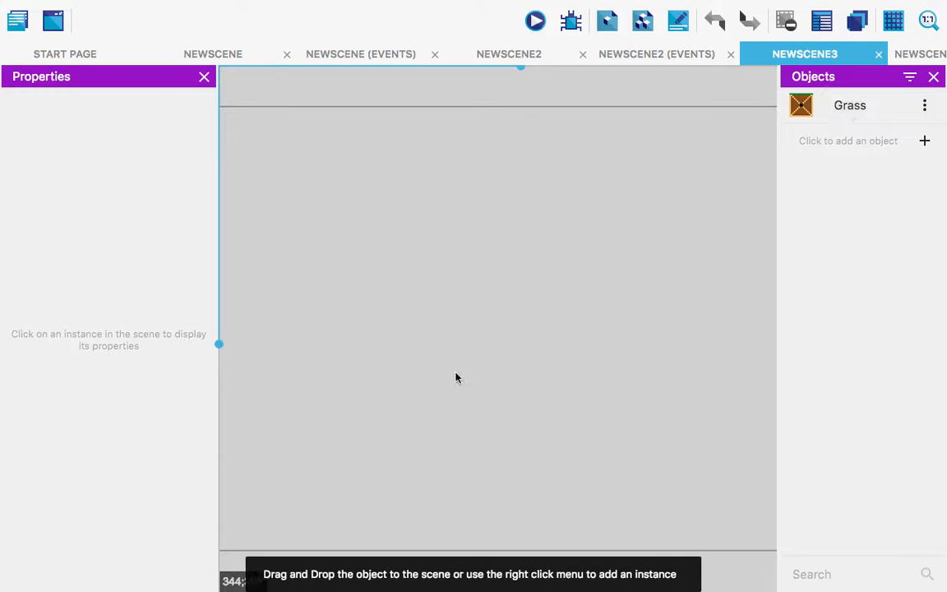
pyautogui.moveTo(859, 103); pyautogui.dragTo(350, 378)
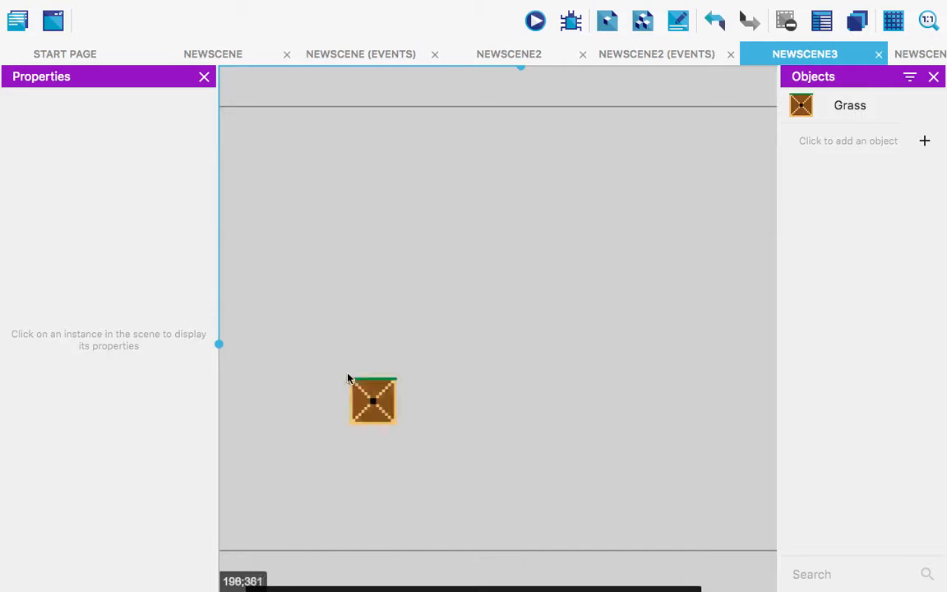
pyautogui.click(381, 403)
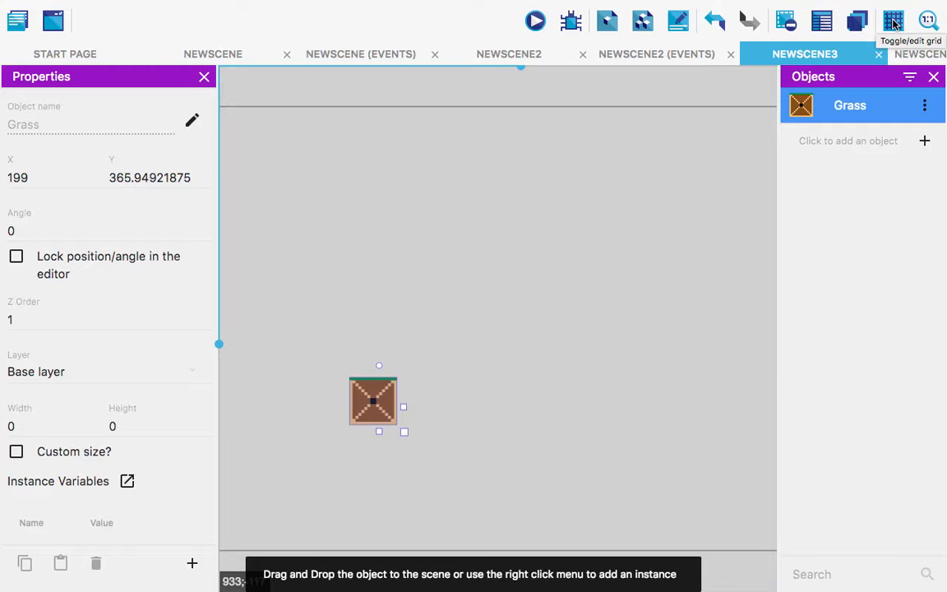
# Step: Set the scene grid's cell width and height to 64 pixels and show the grid
pyautogui.click(893, 23)
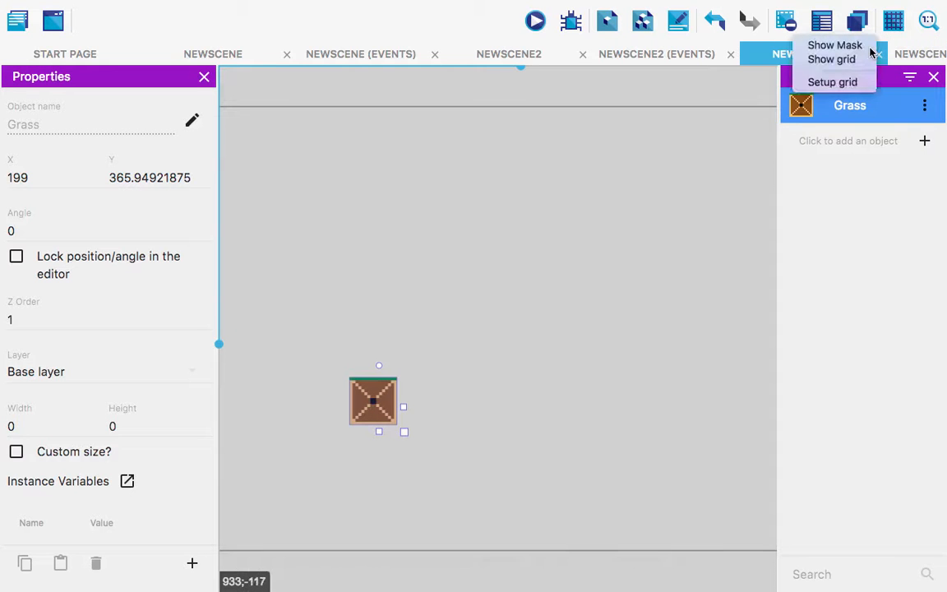
pyautogui.click(852, 87)
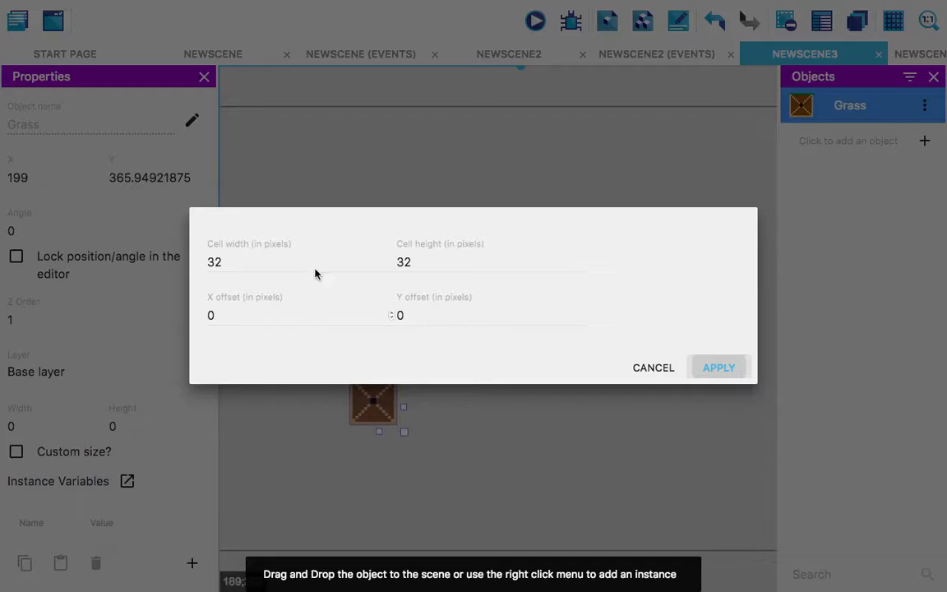
pyautogui.click(314, 264)
pyautogui.press('BackSpace')
pyautogui.press('BackSpace')
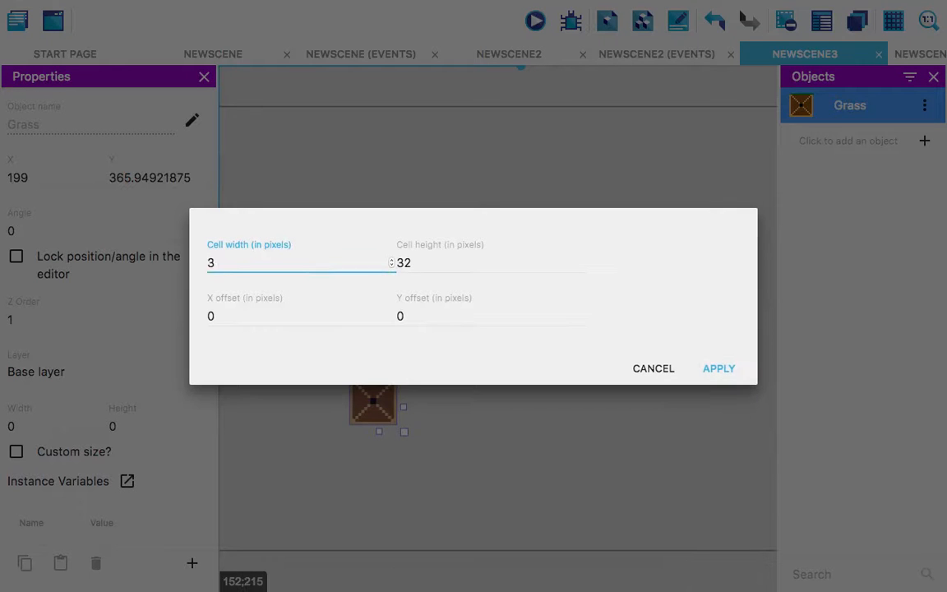
pyautogui.write('64')
pyautogui.click(444, 262)
pyautogui.press('BackSpace')
pyautogui.press('BackSpace')
pyautogui.write('64')
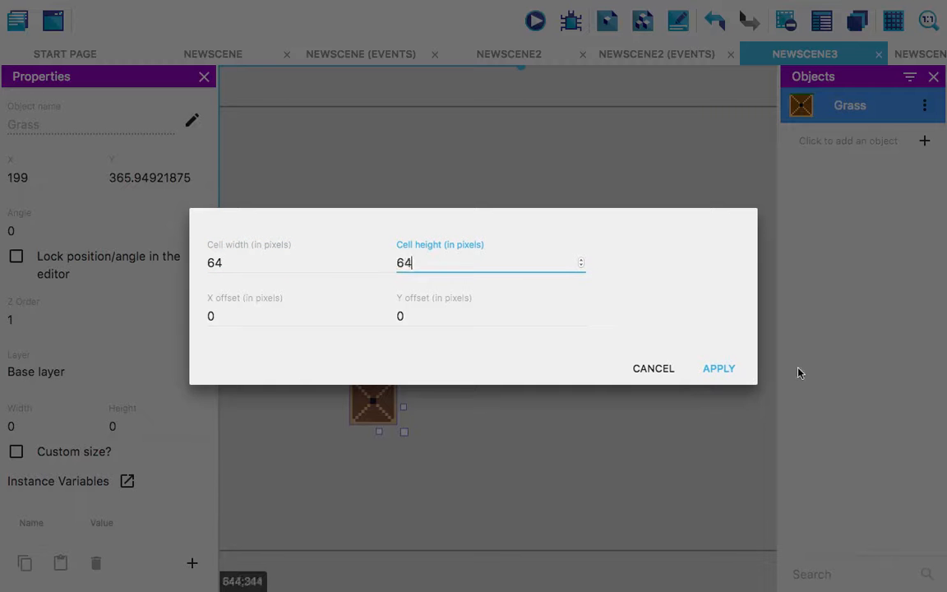
pyautogui.click(718, 371)
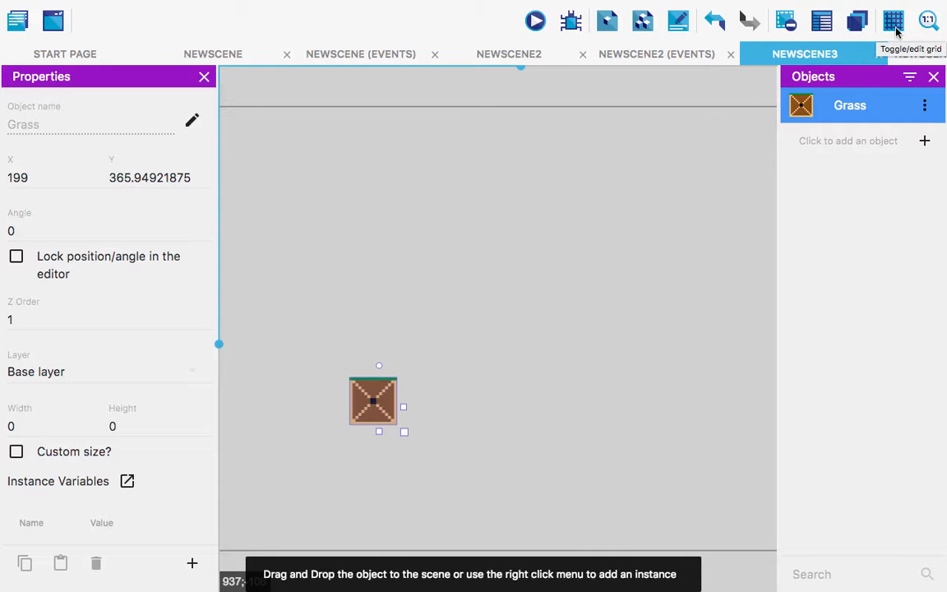
pyautogui.click(894, 24)
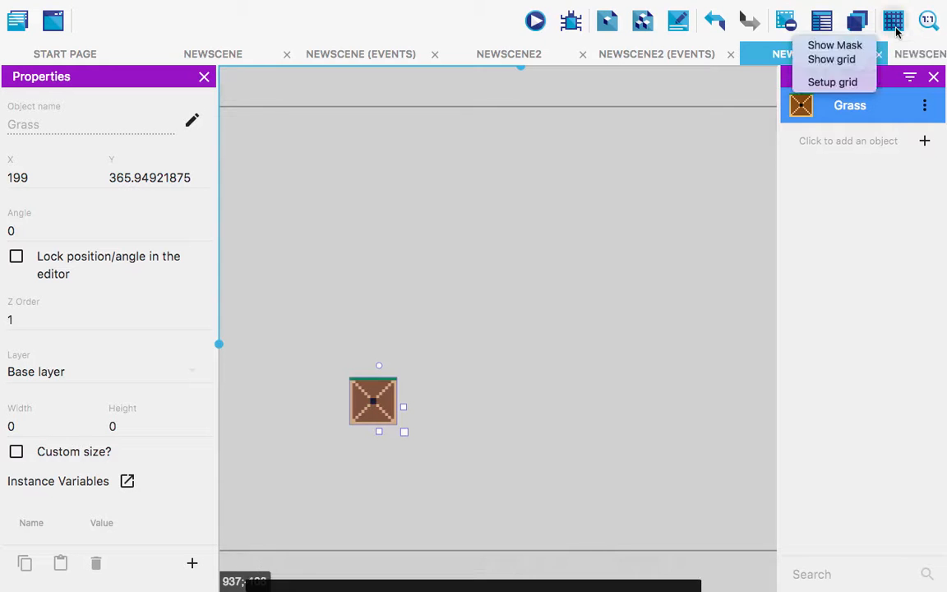
pyautogui.click(830, 61)
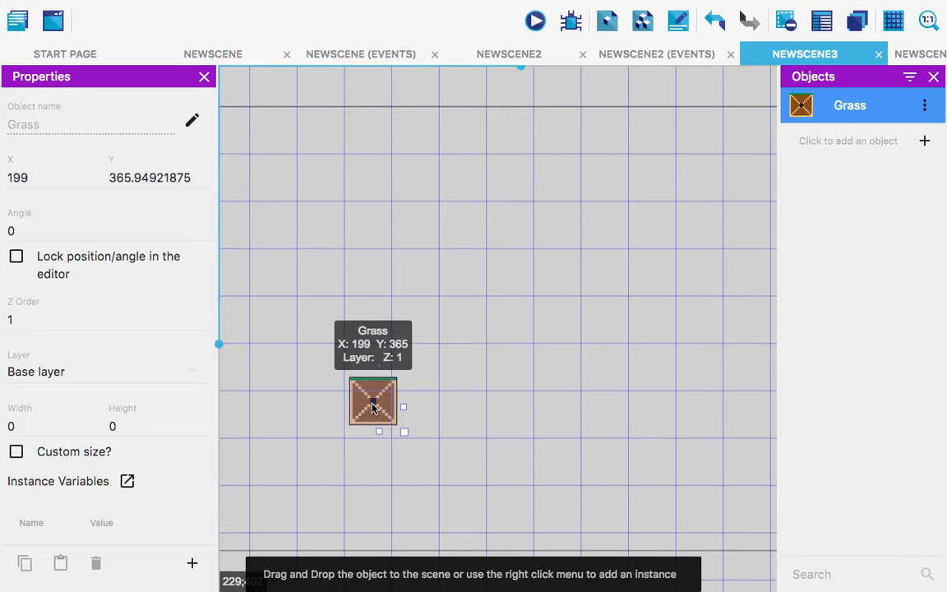
# Step: Snap the Grass block to X 128, Y 320 and stretch it horizontally into a 640-pixel-wide platform
pyautogui.moveTo(372, 406); pyautogui.dragTo(367, 425)
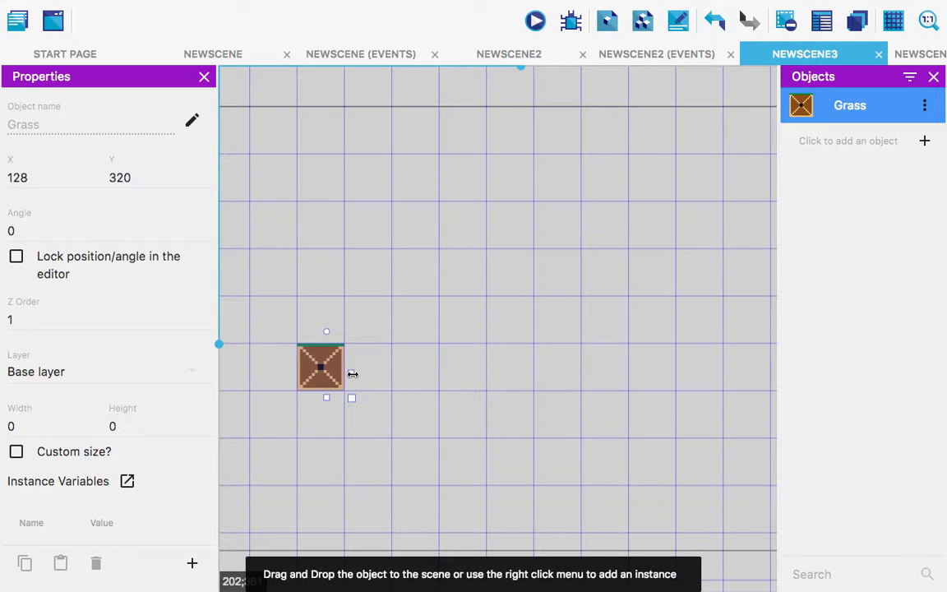
pyautogui.moveTo(352, 374); pyautogui.dragTo(623, 391)
pyautogui.moveTo(558, 358); pyautogui.dragTo(781, 361)
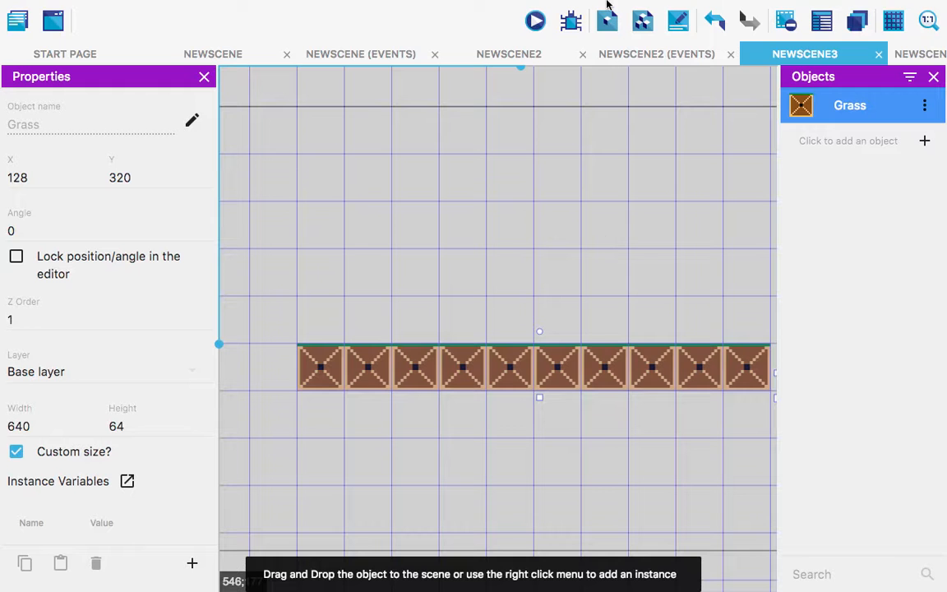
# Step: Add a new Sprite object to the scene's object list without configuring it
pyautogui.click(558, 274)
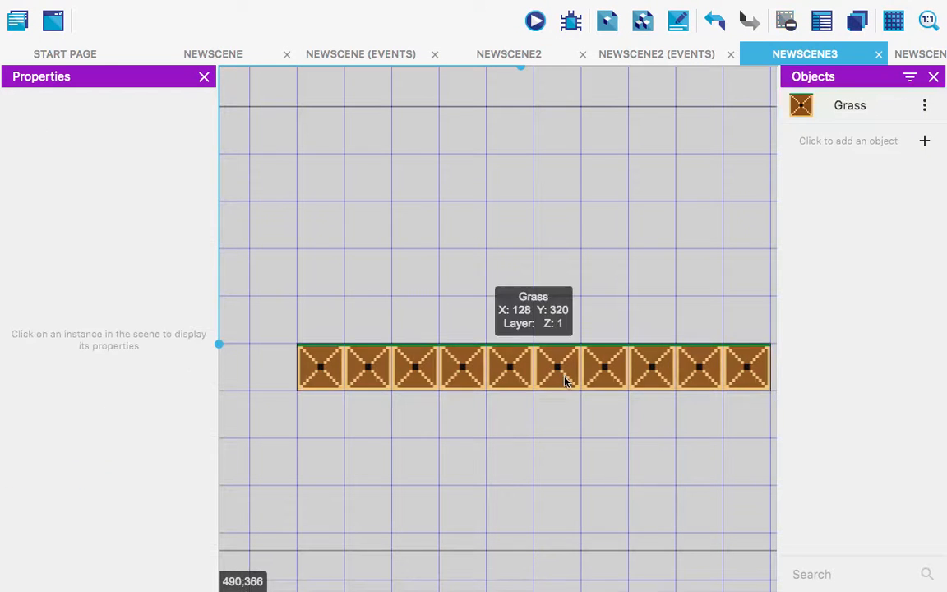
pyautogui.click(923, 143)
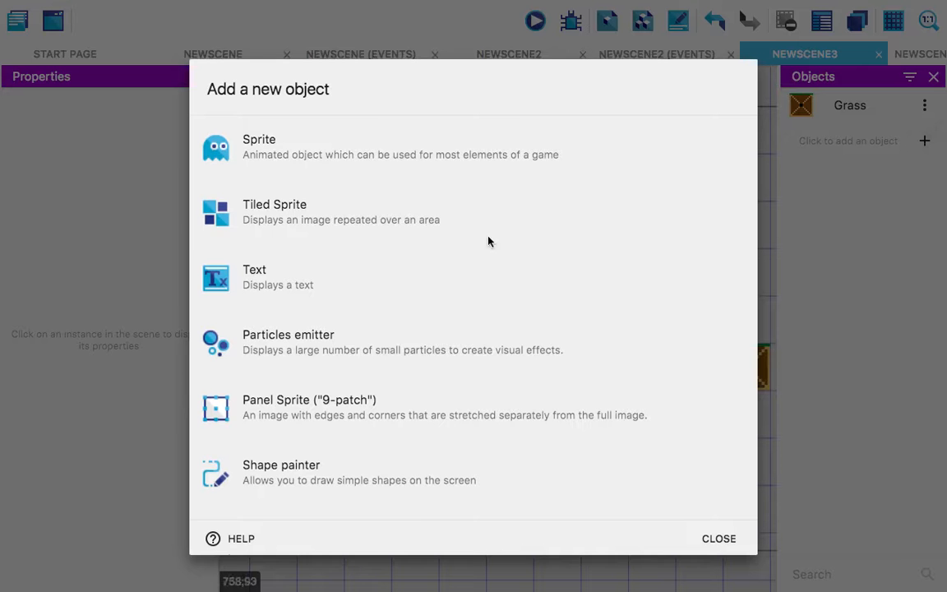
pyautogui.click(471, 177)
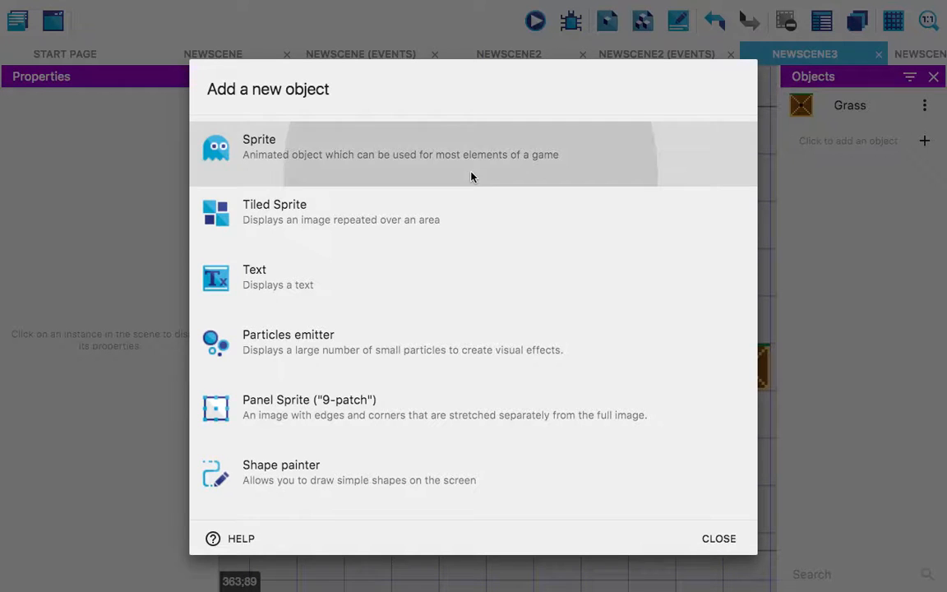
pyautogui.click(658, 355)
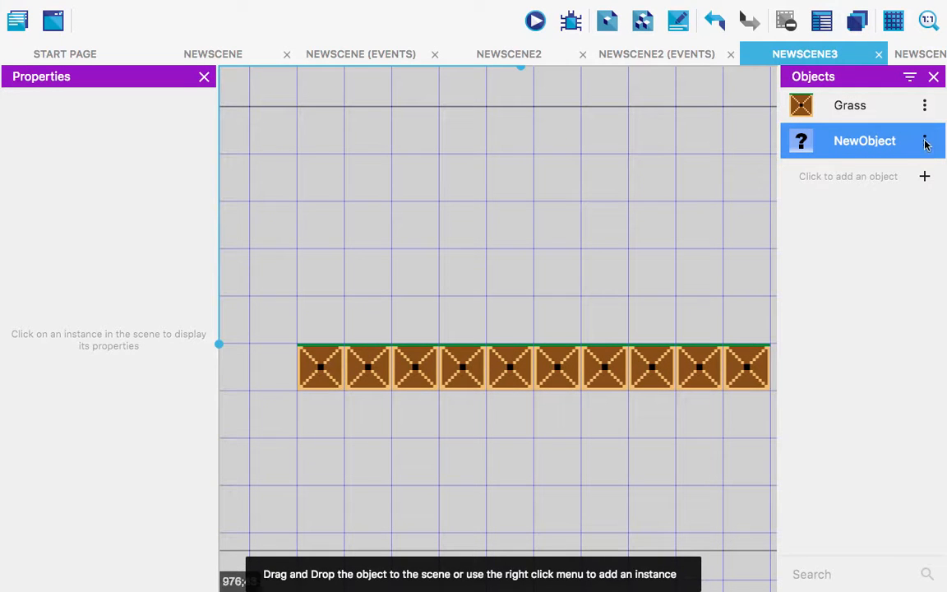
pyautogui.rightClick(826, 138)
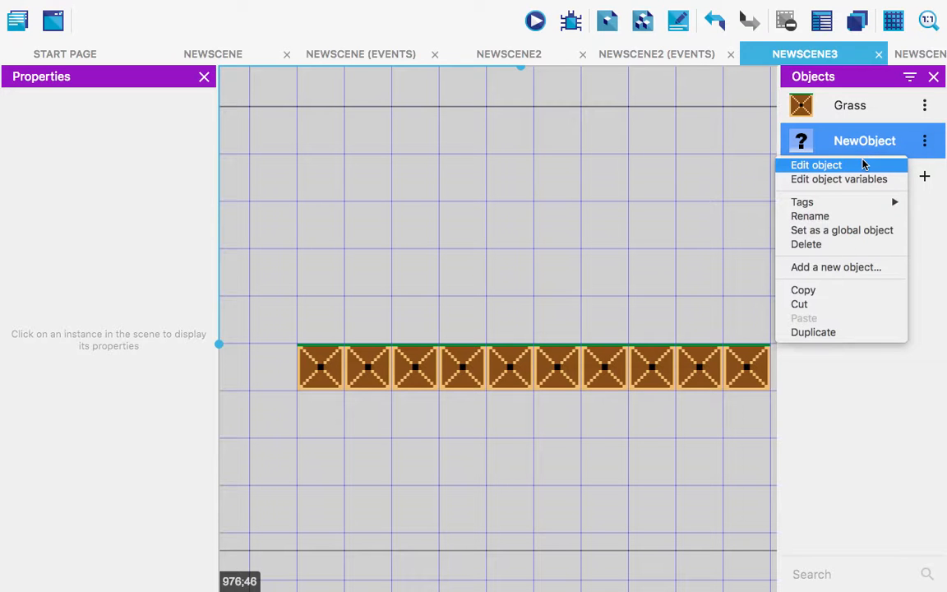
pyautogui.click(863, 164)
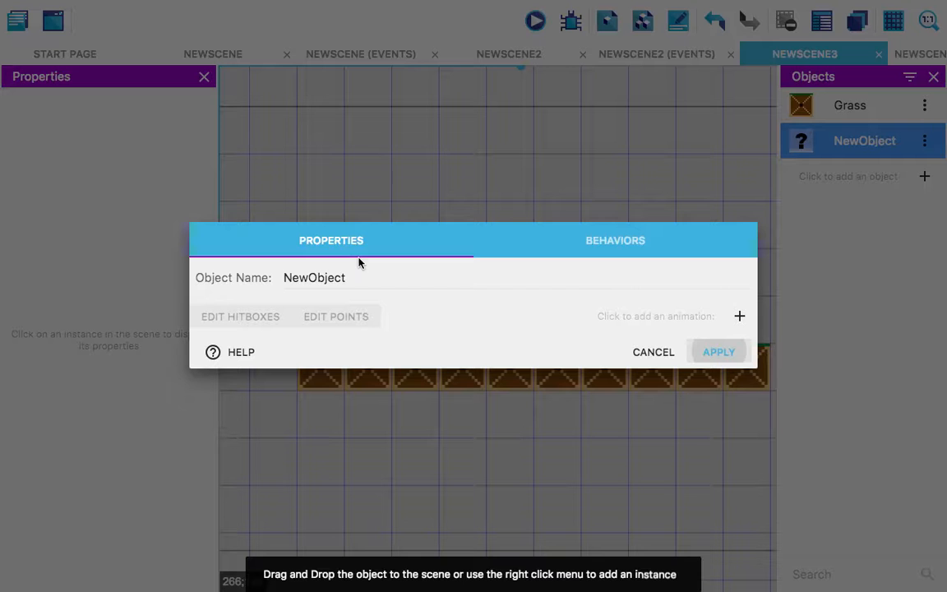
pyautogui.click(384, 277)
pyautogui.press('BackSpace')
pyautogui.press('BackSpace')
pyautogui.press('BackSpace')
pyautogui.press('BackSpace')
pyautogui.press('BackSpace')
pyautogui.press('BackSpace')
pyautogui.press('BackSpace')
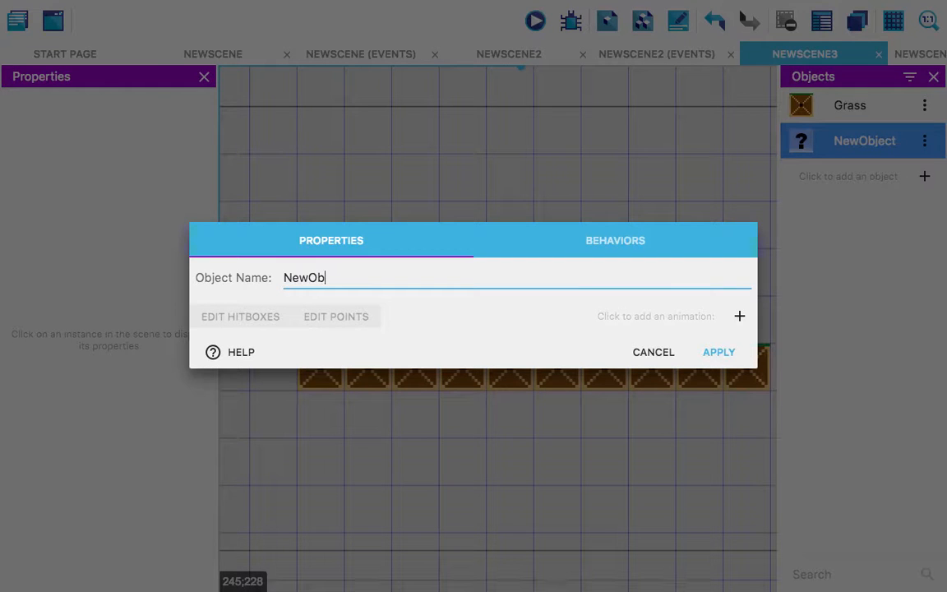
pyautogui.press('BackSpace')
pyautogui.press('BackSpace')
pyautogui.write('Gr')
pyautogui.press('BackSpace')
pyautogui.press('BackSpace')
pyautogui.press('BackSpace')
pyautogui.press('BackSpace')
pyautogui.press('BackSpace')
pyautogui.write('Dirt')
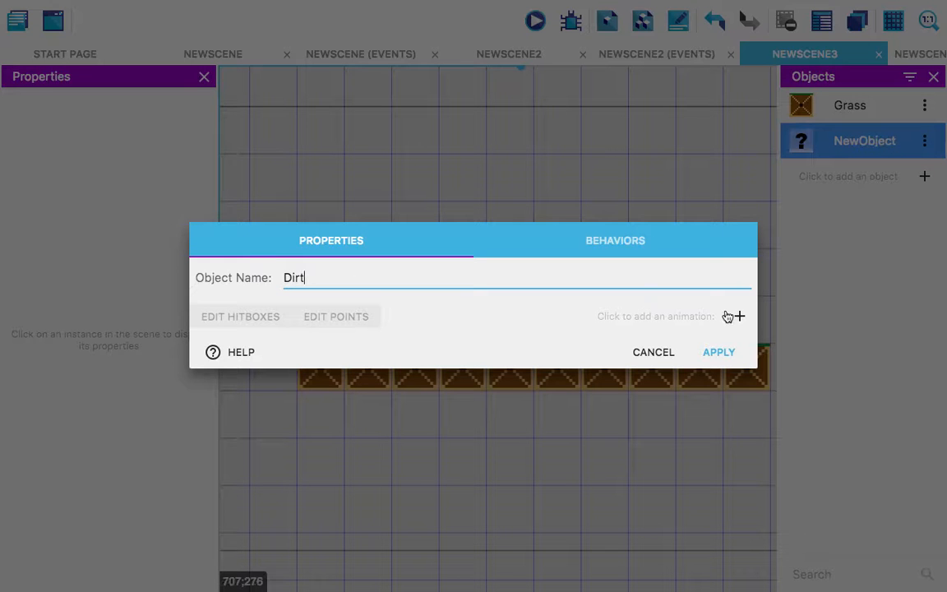
pyautogui.click(739, 315)
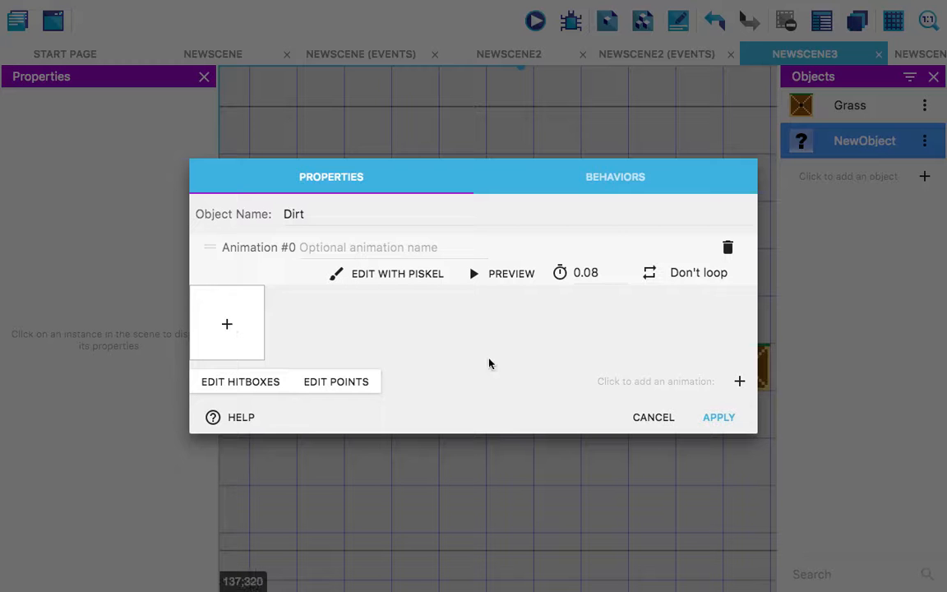
pyautogui.click(661, 416)
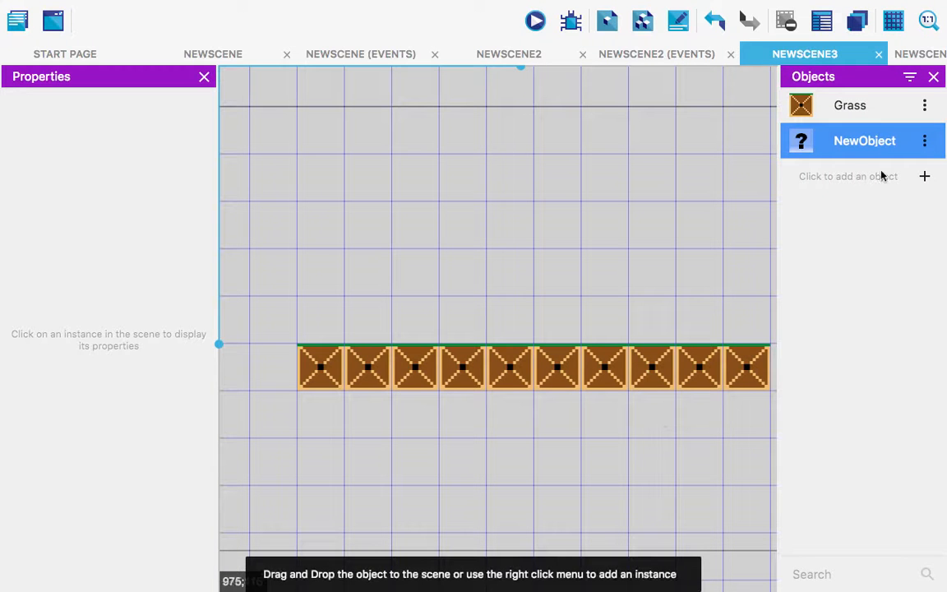
# Step: Delete the unused NewObject sprite together with all its references in groups and events
pyautogui.click(925, 141)
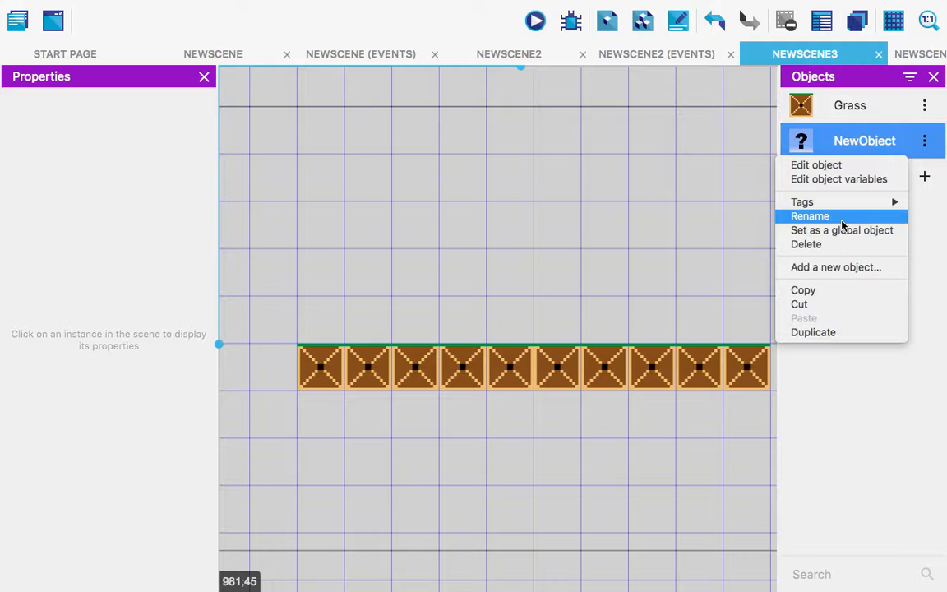
pyautogui.click(864, 245)
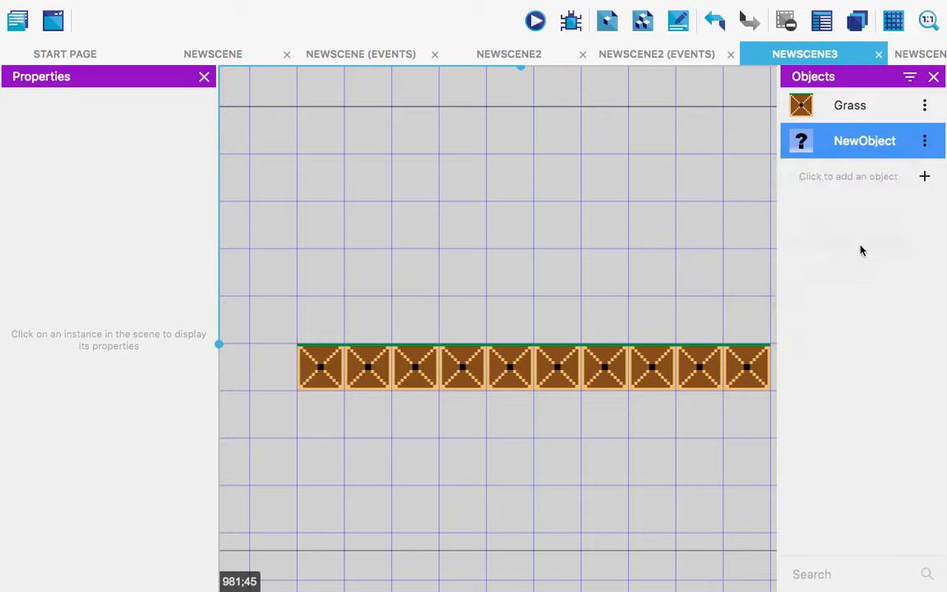
pyautogui.click(585, 76)
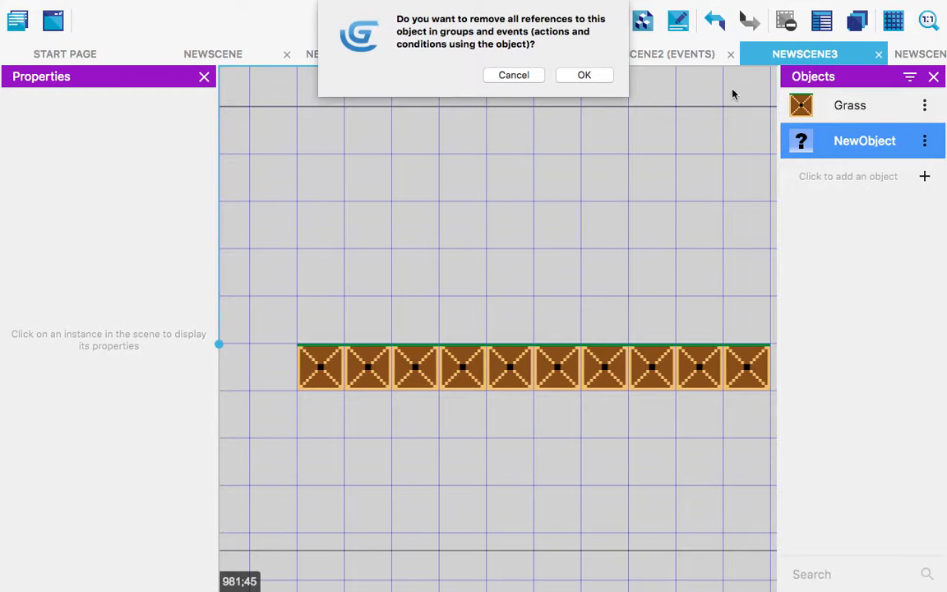
pyautogui.click(577, 78)
# Step: Add a Tiled Sprite object to the scene and name it Dirt
pyautogui.click(923, 140)
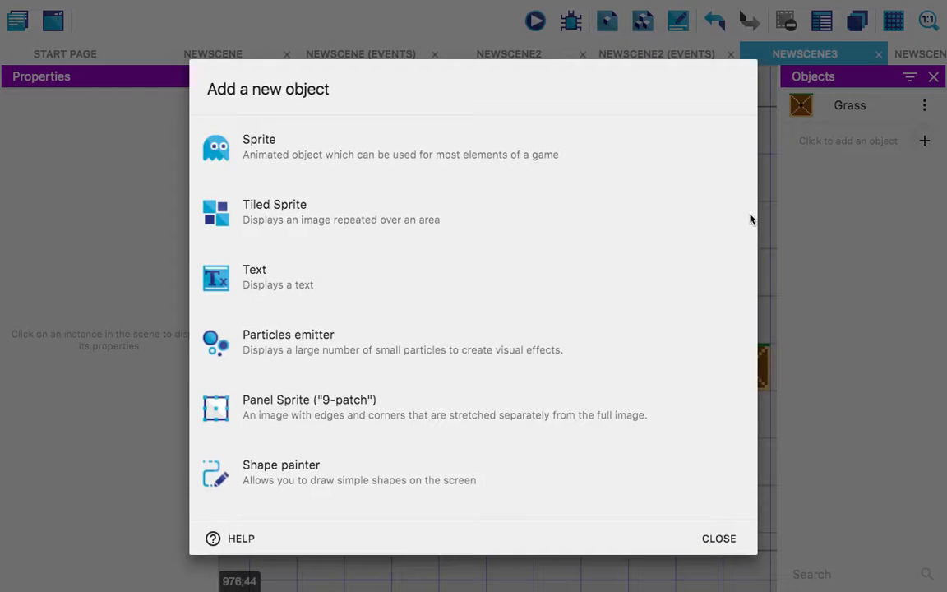
pyautogui.click(558, 220)
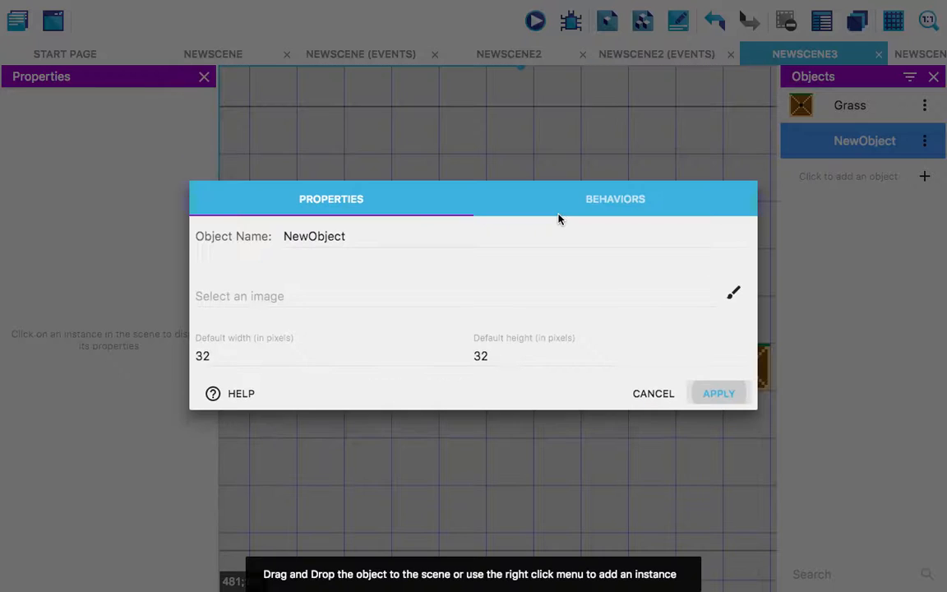
pyautogui.click(638, 243)
pyautogui.press('BackSpace')
pyautogui.press('BackSpace')
pyautogui.press('BackSpace')
pyautogui.press('BackSpace')
pyautogui.press('BackSpace')
pyautogui.press('BackSpace')
pyautogui.press('BackSpace')
pyautogui.press('BackSpace')
pyautogui.write('Dirt')
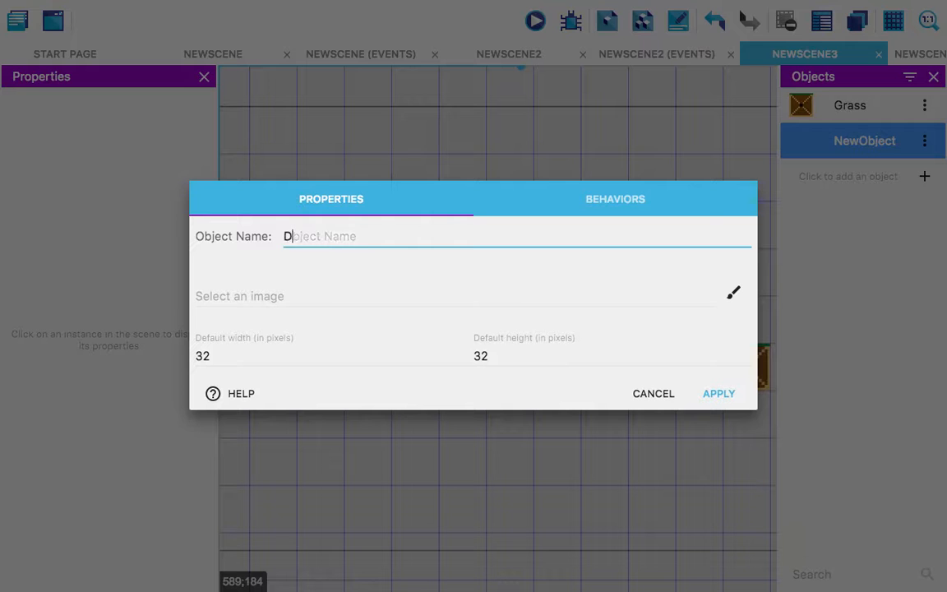
# Step: Choose NewFile-1.png from the My project4 folder as the Dirt image, accept its location outside the project, and apply the settings
pyautogui.click(733, 298)
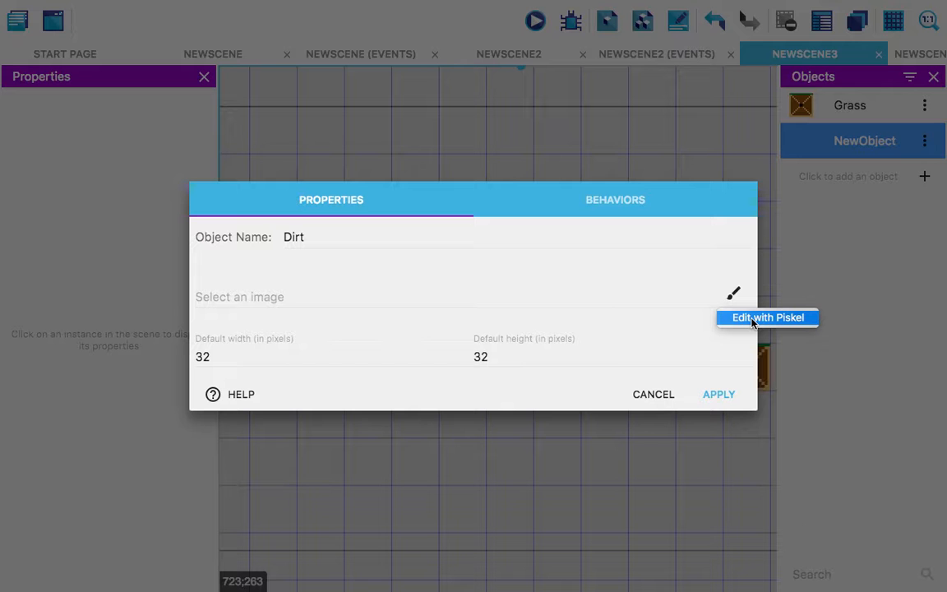
pyautogui.click(560, 303)
pyautogui.click(560, 301)
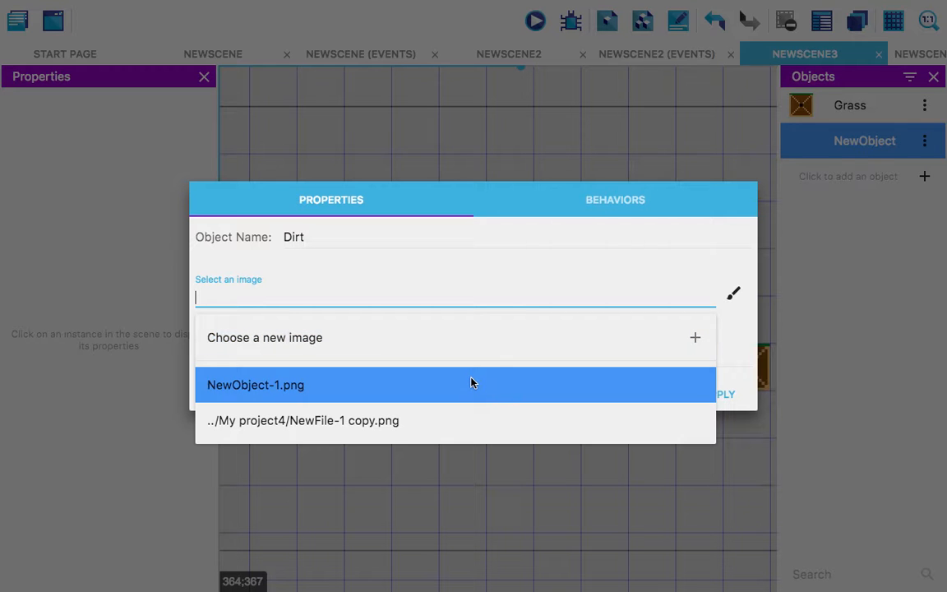
pyautogui.click(573, 352)
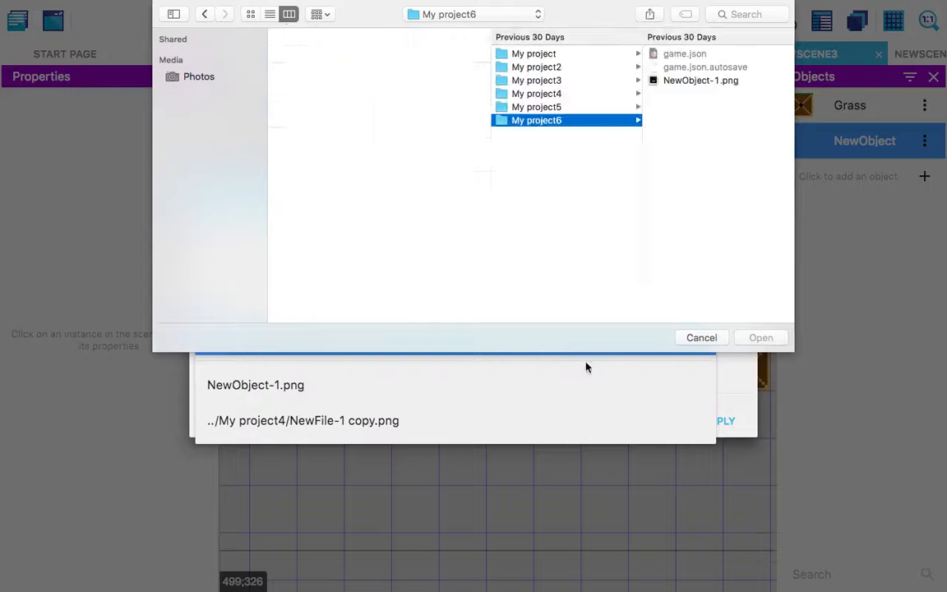
pyautogui.click(575, 106)
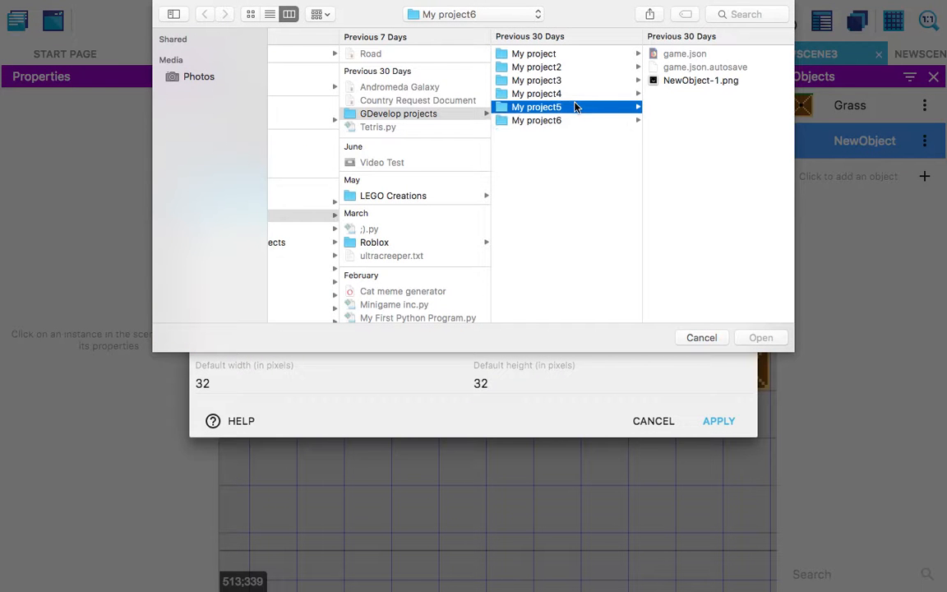
pyautogui.click(580, 94)
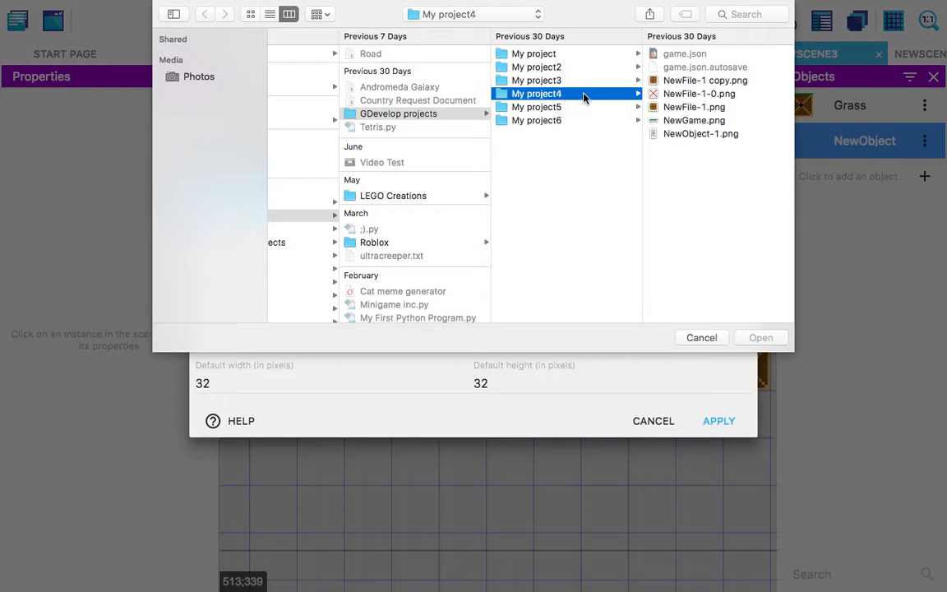
pyautogui.click(684, 107)
pyautogui.click(760, 337)
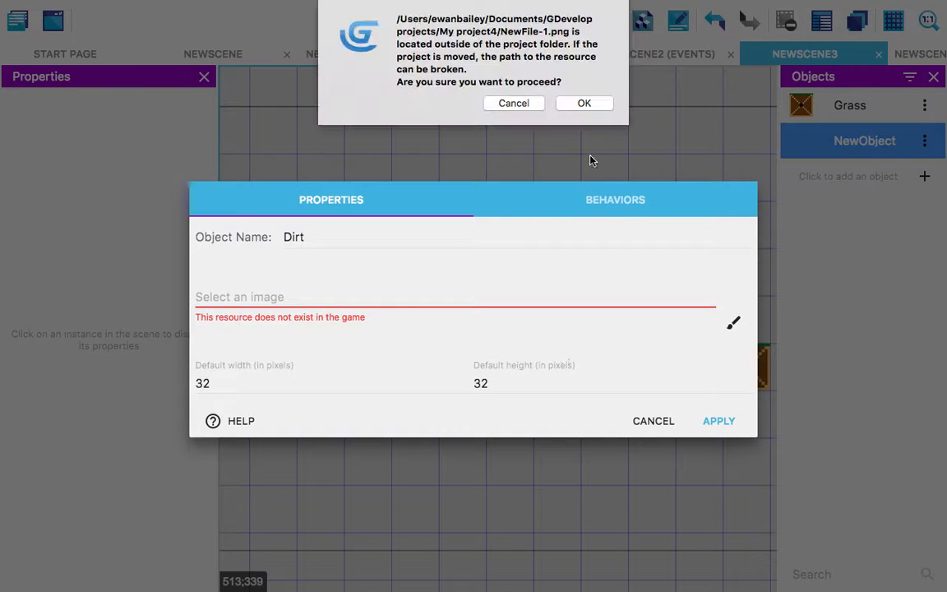
pyautogui.click(588, 102)
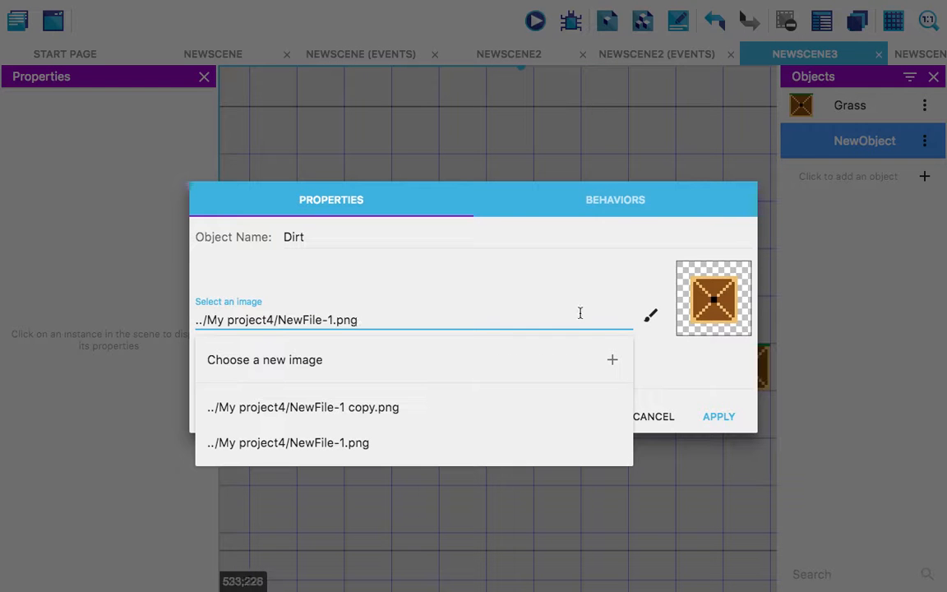
pyautogui.click(573, 288)
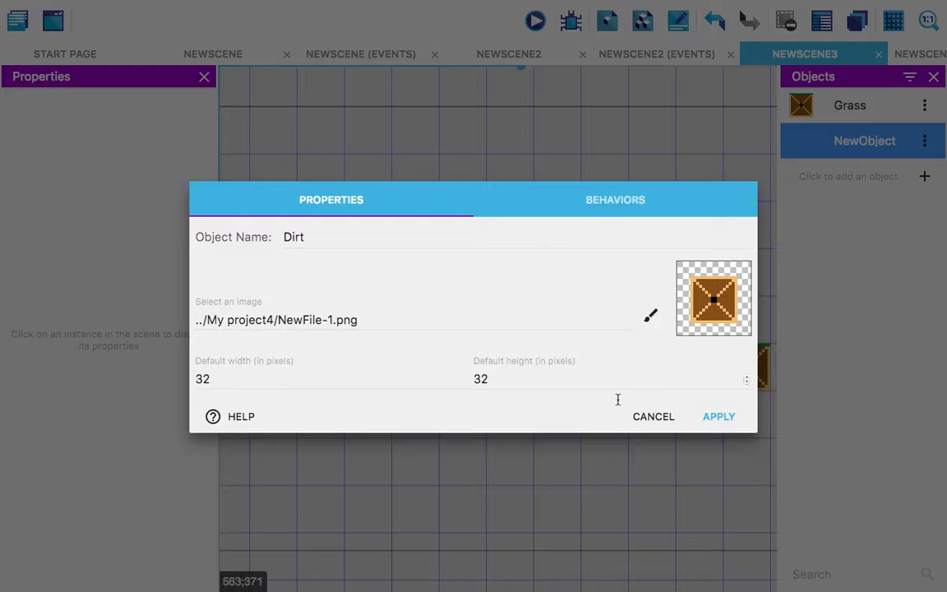
pyautogui.click(720, 417)
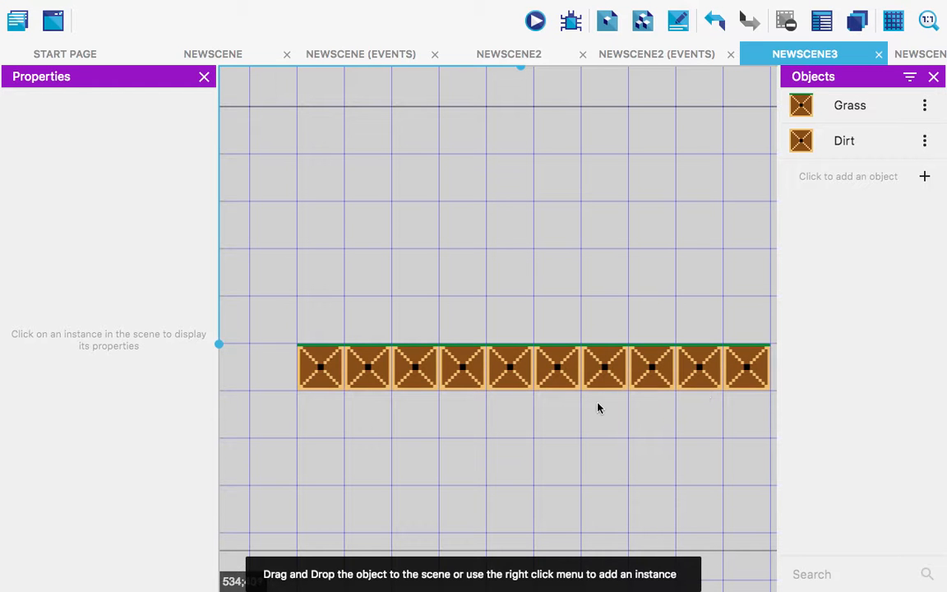
# Step: Place one Dirt instance on the grid, below and just left of the Grass platform
pyautogui.scroll(-1, 608, 423)
pyautogui.scroll(-5, 606, 423)
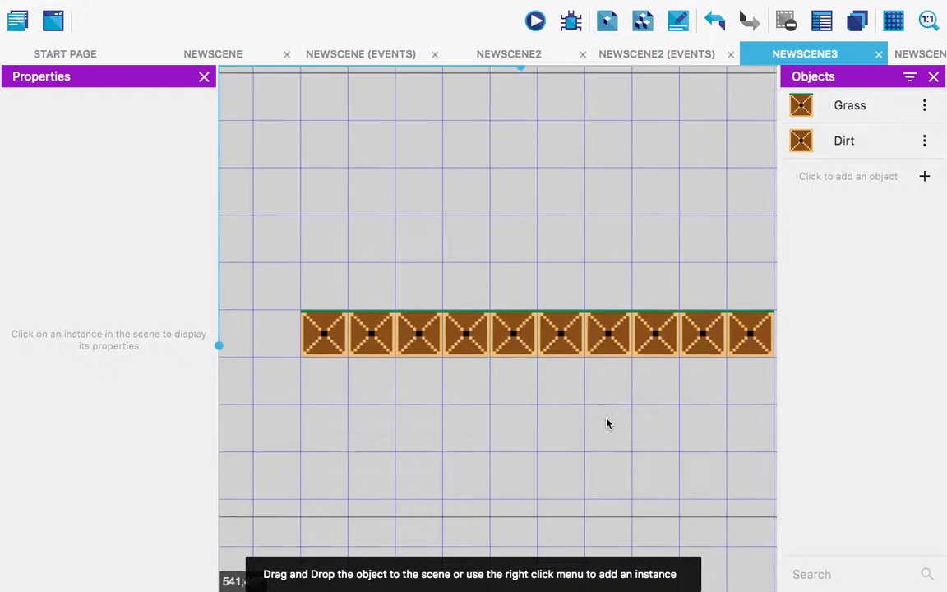
pyautogui.hscroll(2, 608, 424)
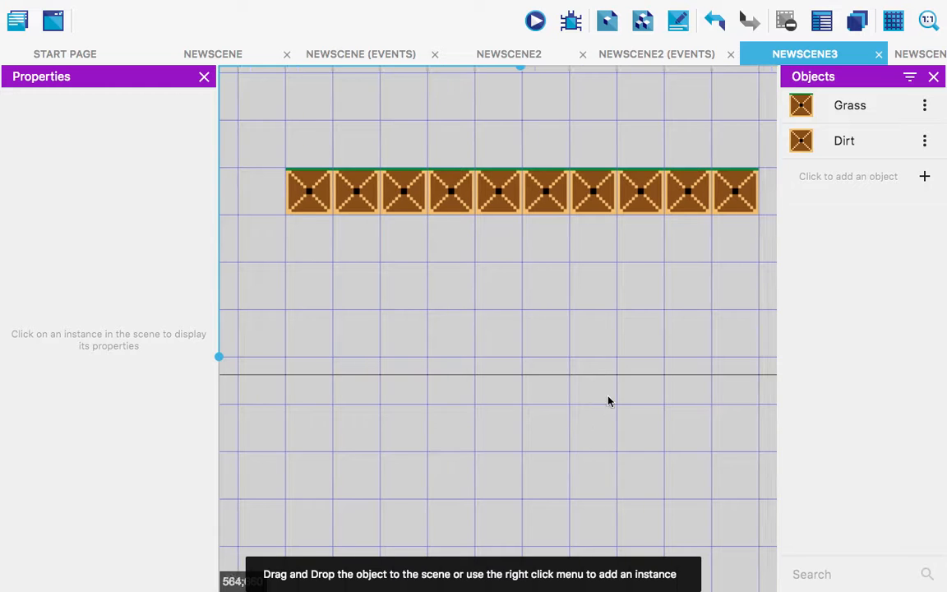
pyautogui.moveTo(834, 145); pyautogui.dragTo(257, 282)
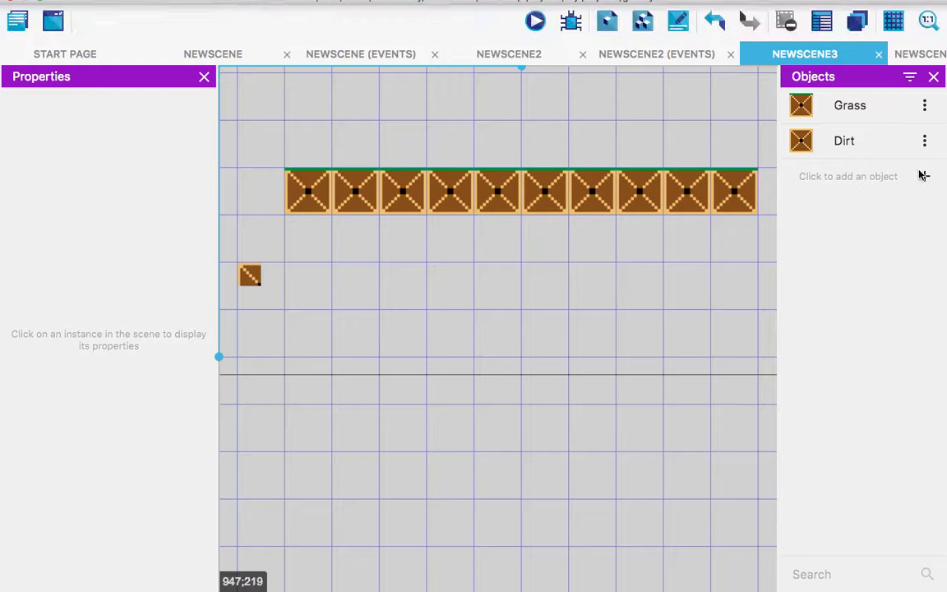
# Step: Set the Dirt object's default width and height to 64 pixels and apply the change
pyautogui.click(925, 142)
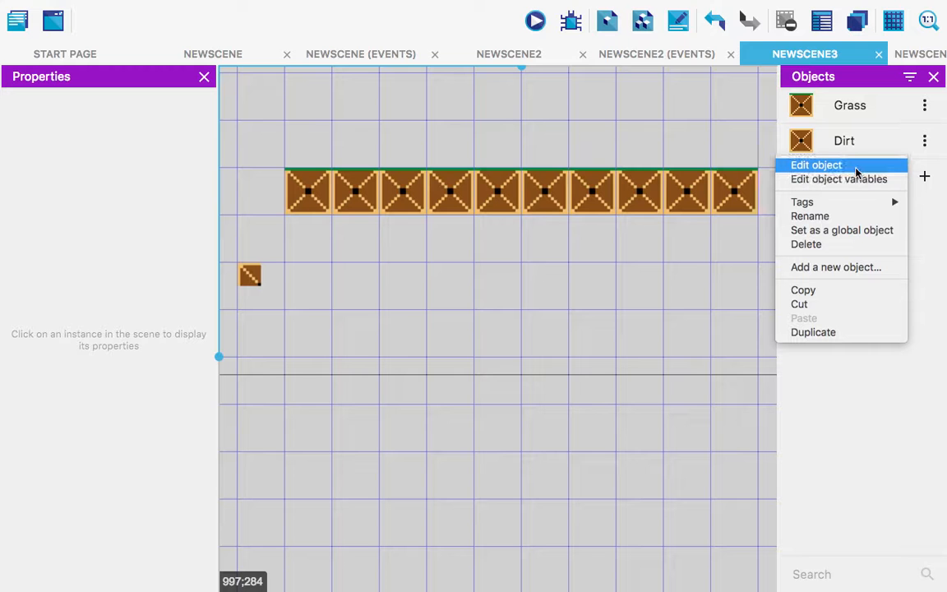
pyautogui.click(856, 167)
pyautogui.click(511, 365)
pyautogui.press('BackSpace')
pyautogui.write('64')
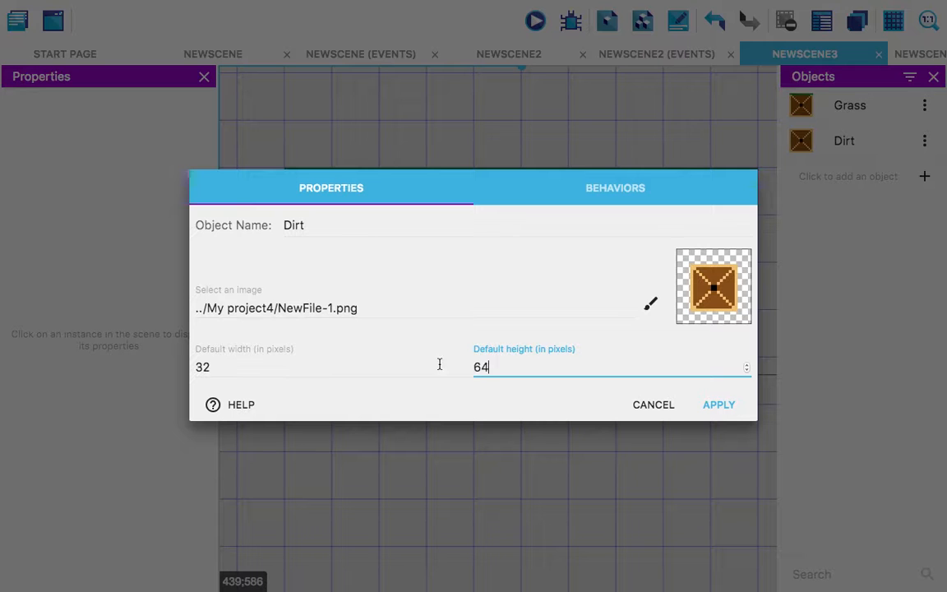
pyautogui.click(389, 374)
pyautogui.press('BackSpace')
pyautogui.press('BackSpace')
pyautogui.write('64')
pyautogui.click(728, 403)
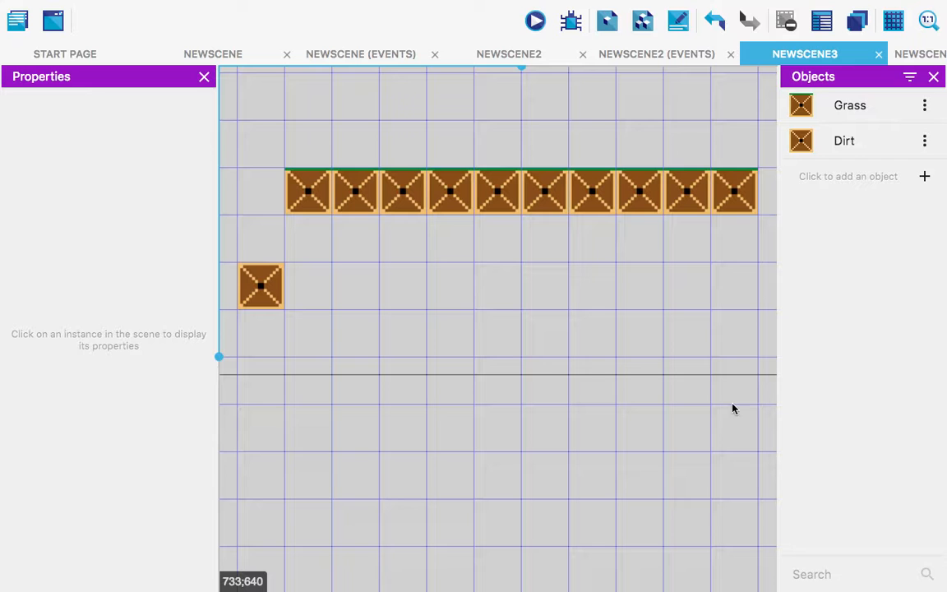
# Step: Move the Dirt block to X 128, Y 384 directly beneath the Grass platform and stretch it to 640 by 384 pixels
pyautogui.moveTo(271, 274); pyautogui.dragTo(290, 264)
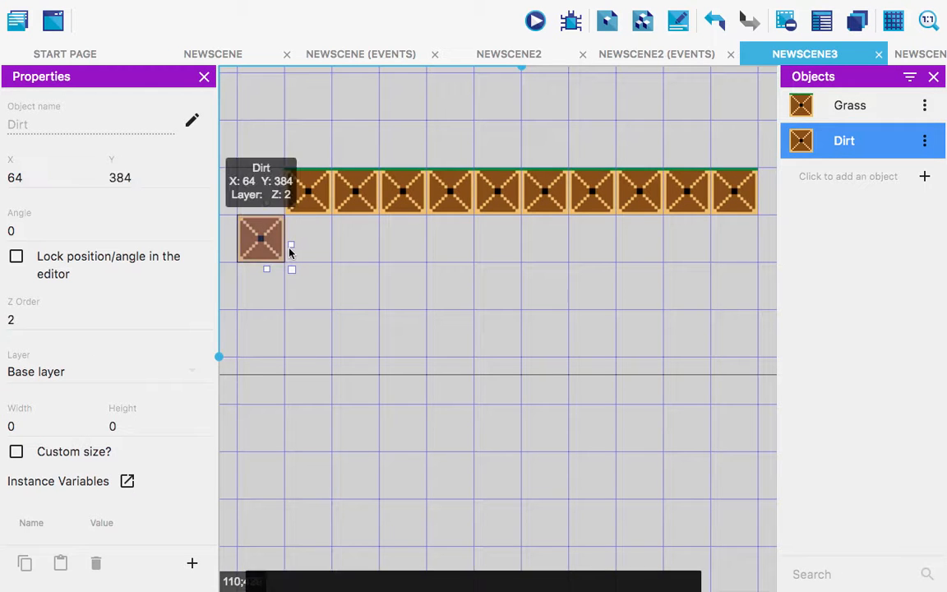
pyautogui.moveTo(262, 240); pyautogui.dragTo(310, 240)
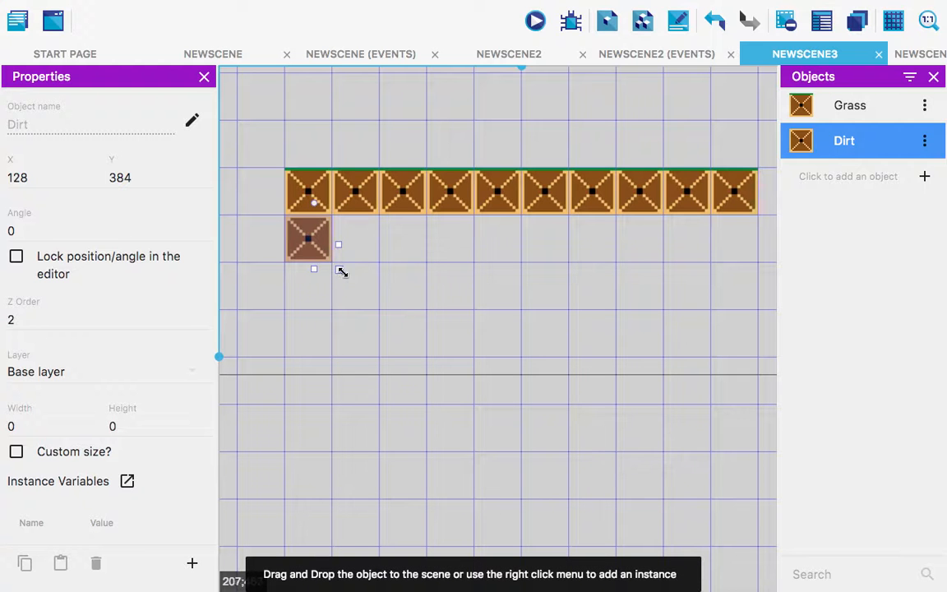
pyautogui.moveTo(340, 269); pyautogui.dragTo(433, 317)
pyautogui.moveTo(500, 367); pyautogui.dragTo(764, 506)
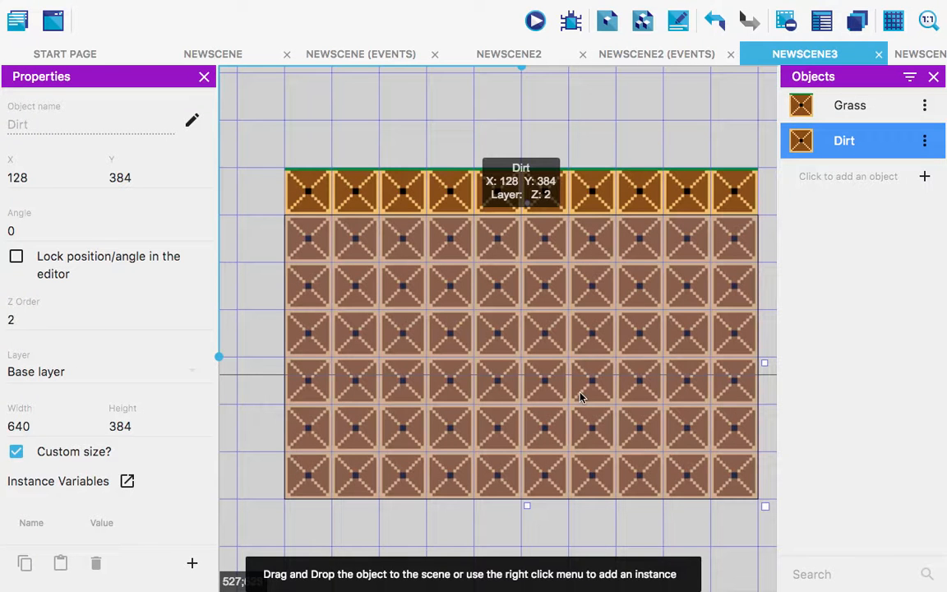
pyautogui.scroll(1, 580, 396)
pyautogui.scroll(5, 580, 397)
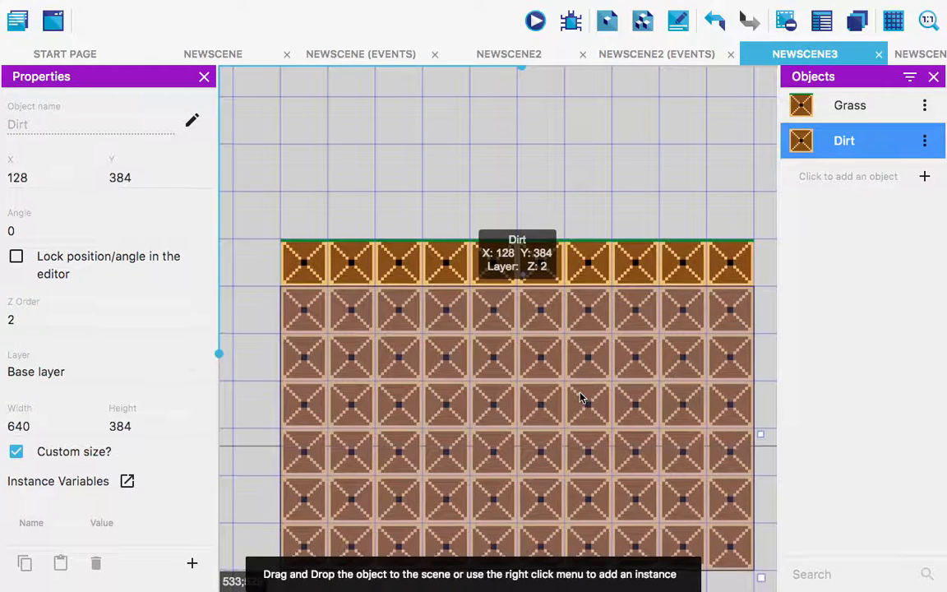
# Step: Run a preview of the scene to check the Grass and Dirt layout, and close the preview
pyautogui.scroll(1, 580, 397)
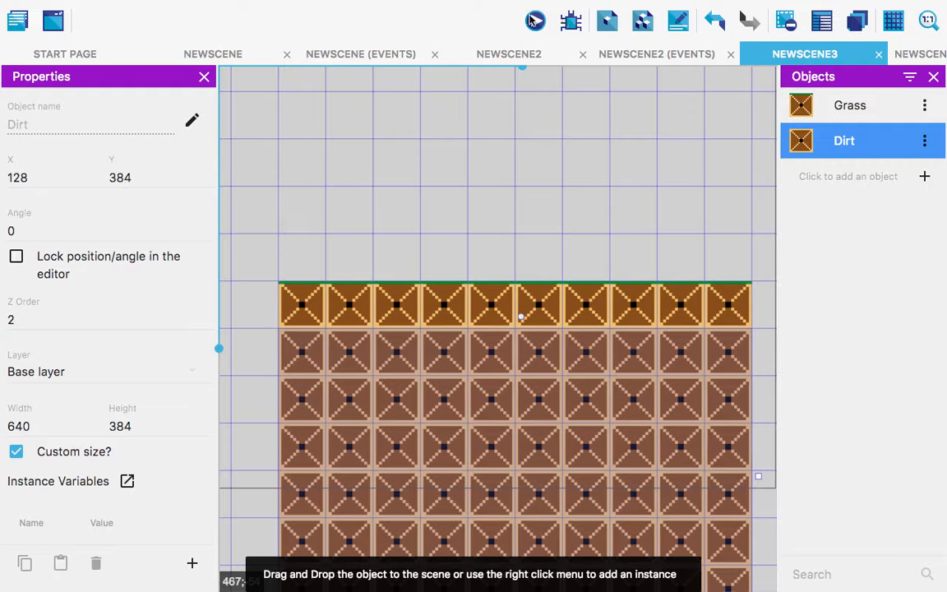
pyautogui.click(533, 20)
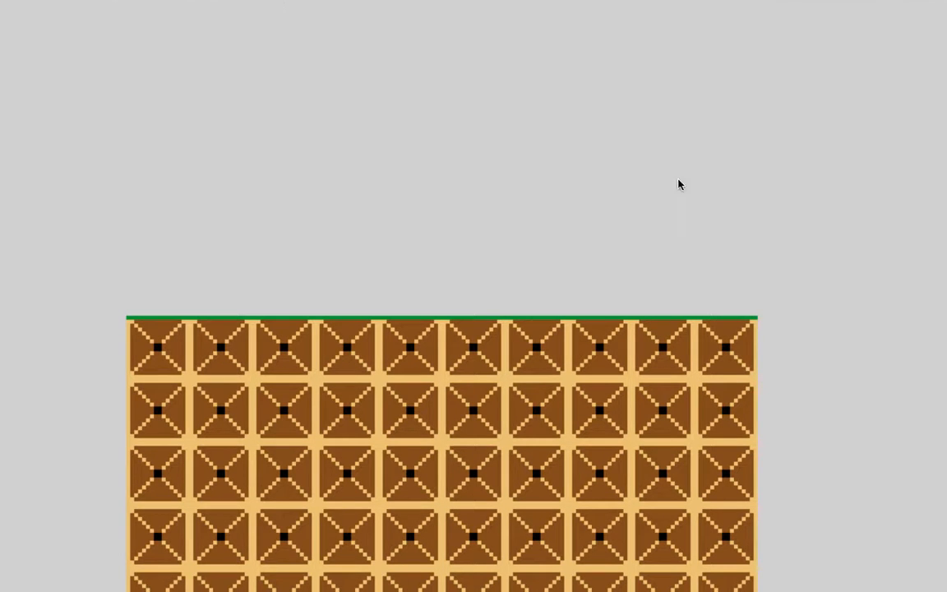
pyautogui.moveTo(60, 7)
pyautogui.click(10, 24)
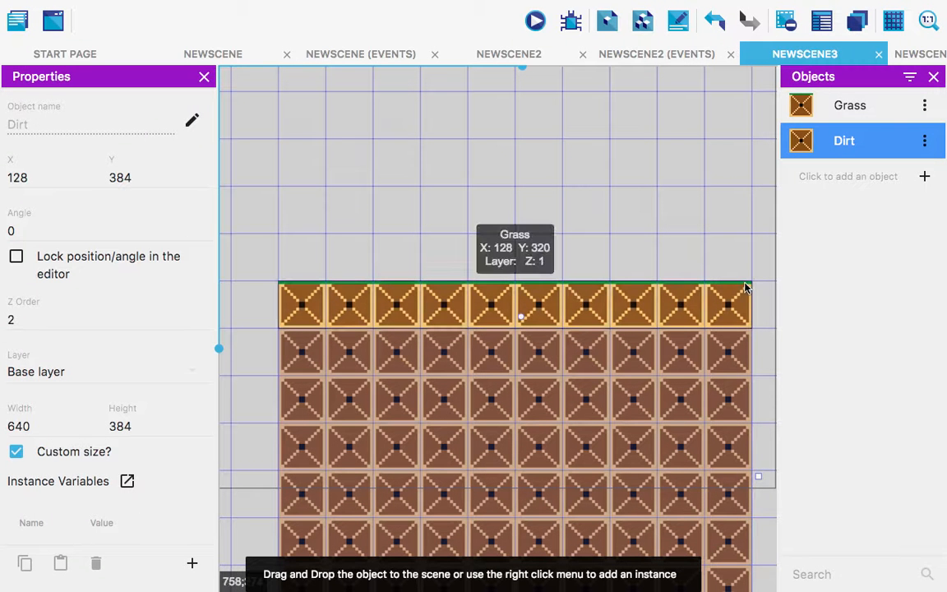
# Step: Add the Platform behavior to the Grass object, turn off ledge grabbing, and apply the changes
pyautogui.scroll(3, 716, 252)
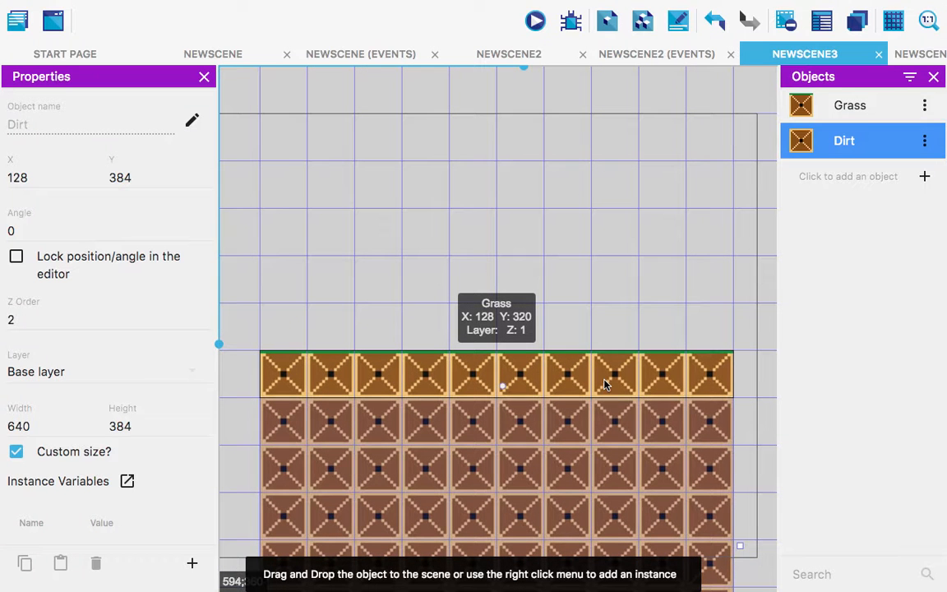
pyautogui.rightClick(605, 383)
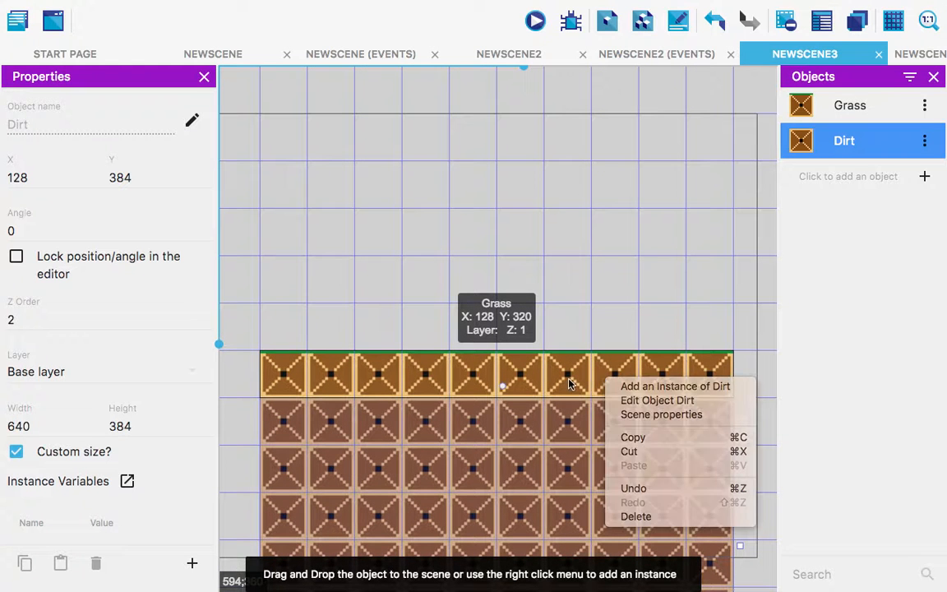
pyautogui.click(569, 381)
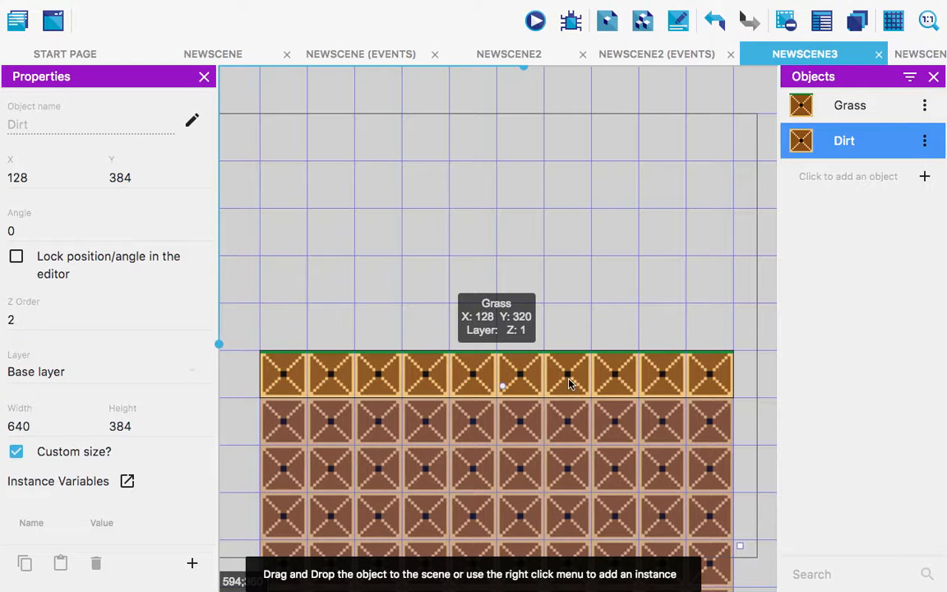
pyautogui.click(402, 382)
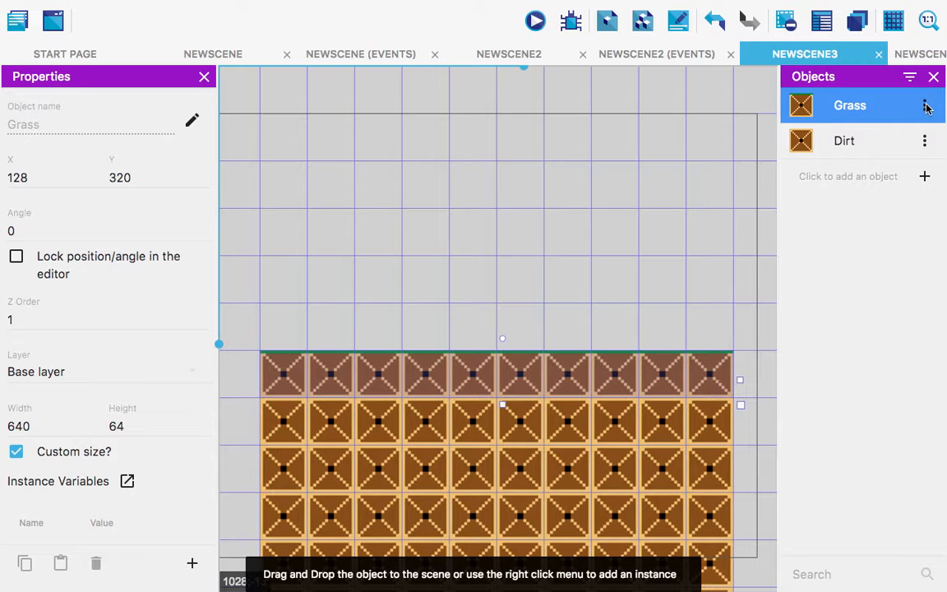
pyautogui.click(925, 105)
pyautogui.click(898, 132)
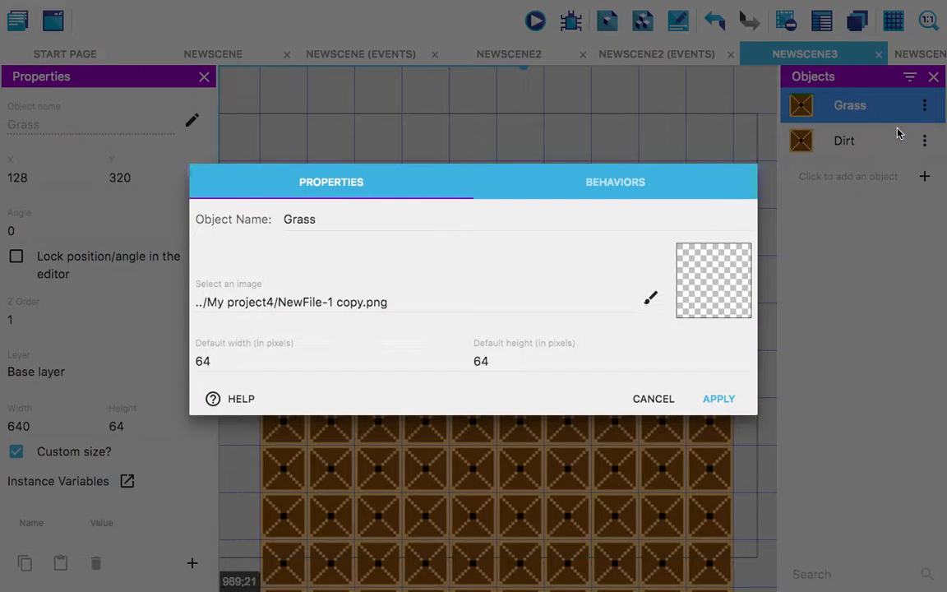
pyautogui.click(631, 189)
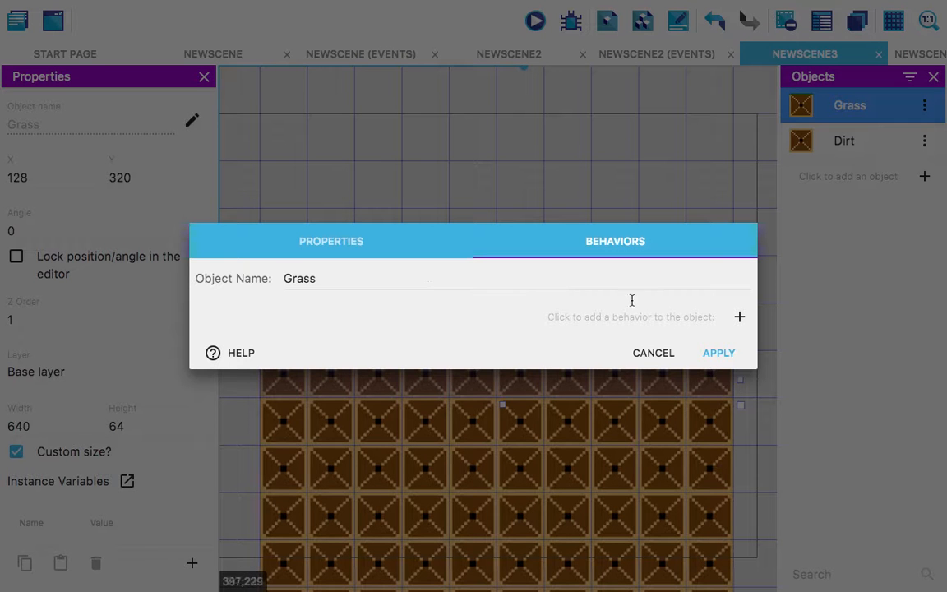
pyautogui.click(738, 317)
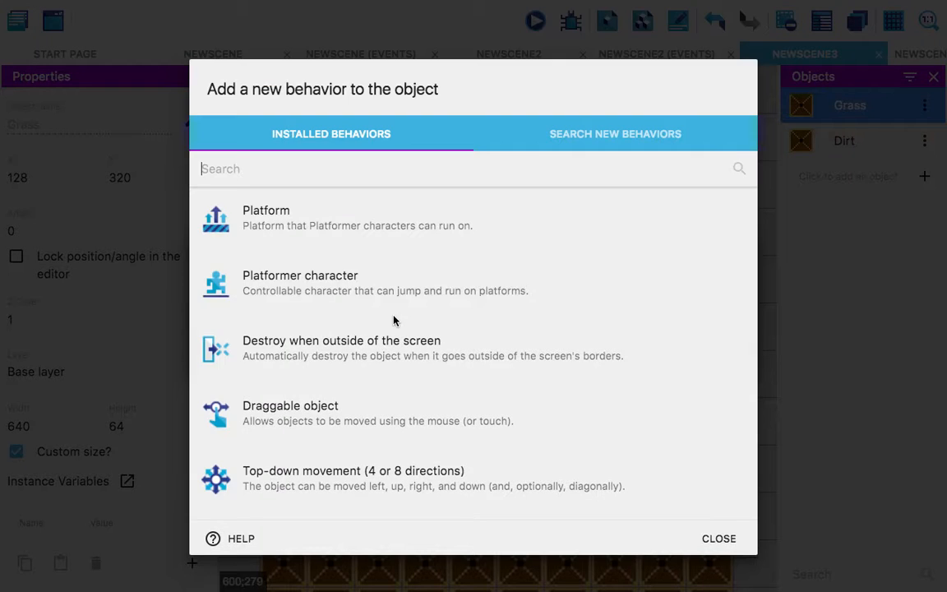
pyautogui.click(377, 234)
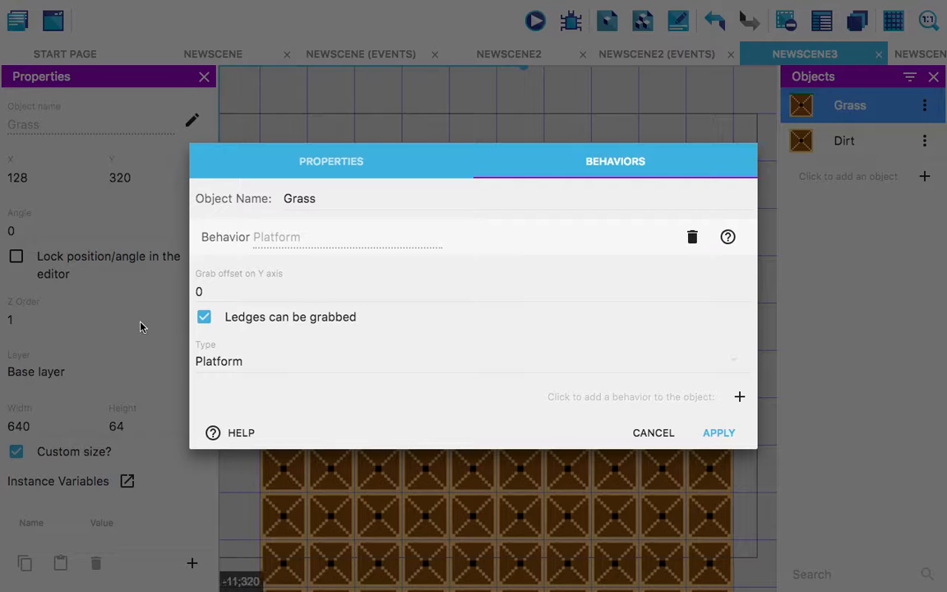
pyautogui.click(203, 319)
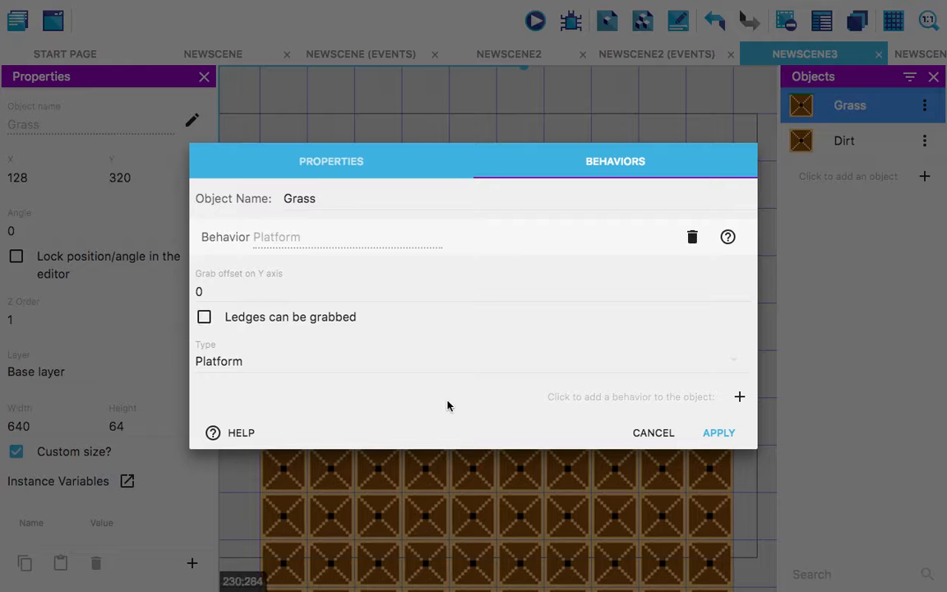
pyautogui.click(718, 433)
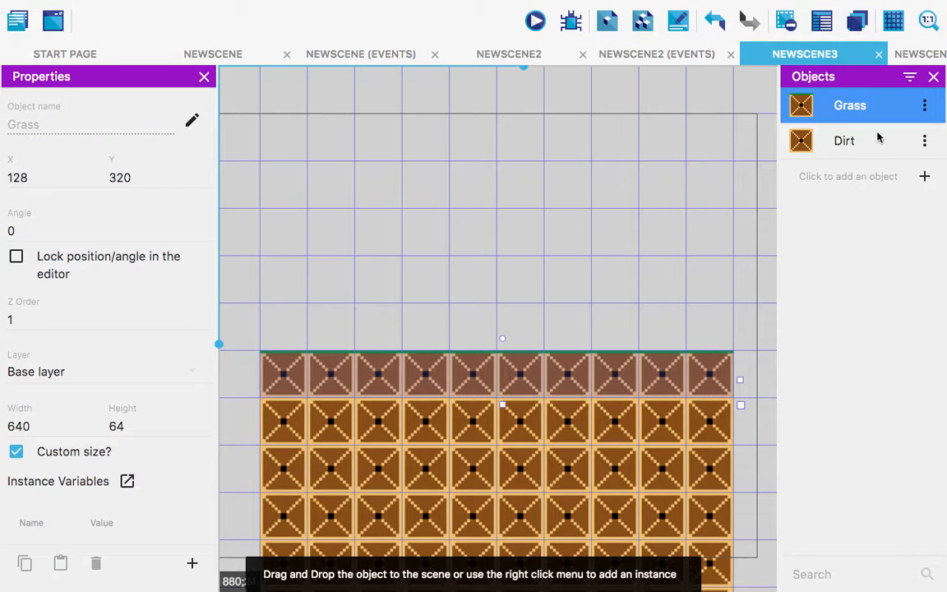
# Step: Give the Dirt object the Platform behavior with ledge grabbing disabled, and apply the settings
pyautogui.click(920, 143)
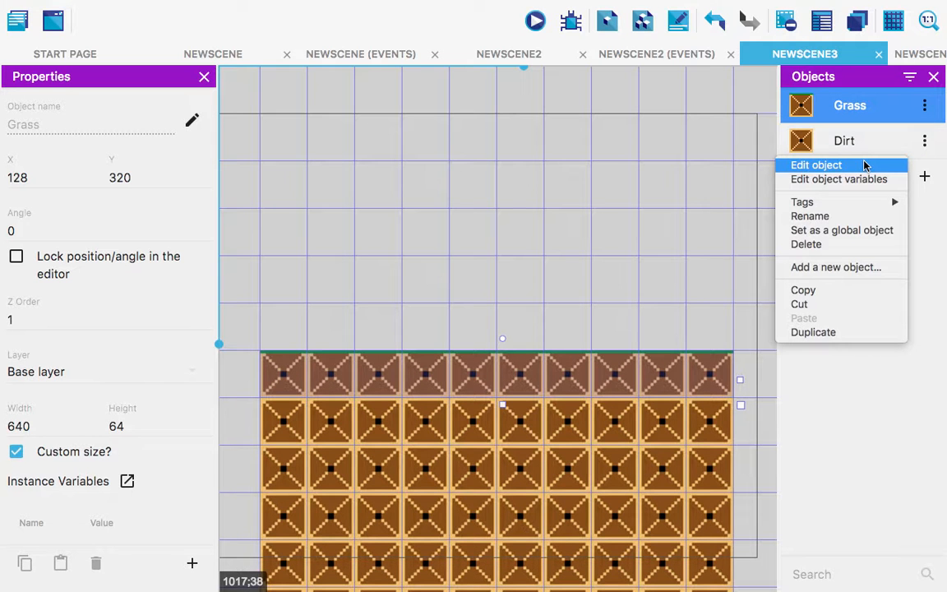
pyautogui.click(804, 162)
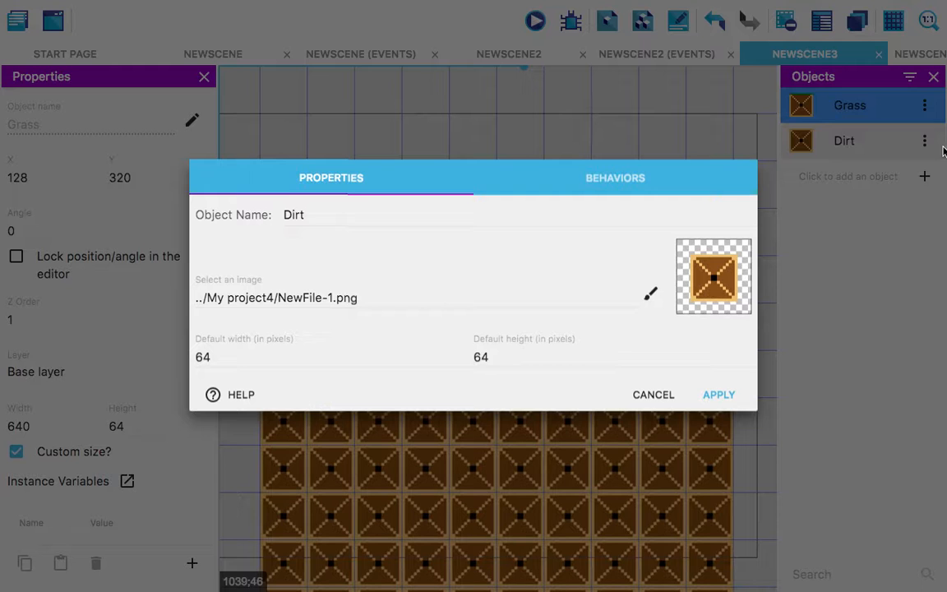
pyautogui.click(600, 188)
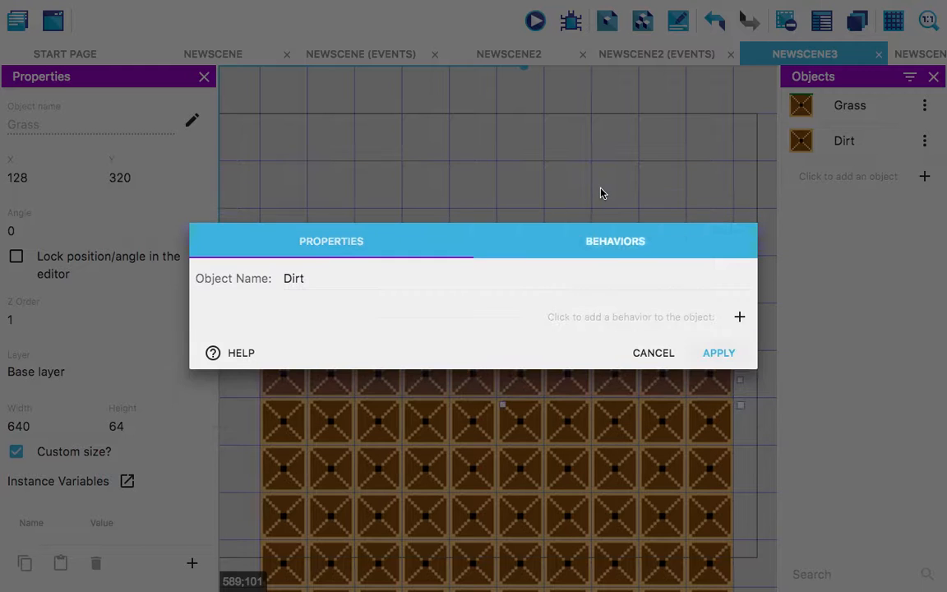
pyautogui.click(746, 318)
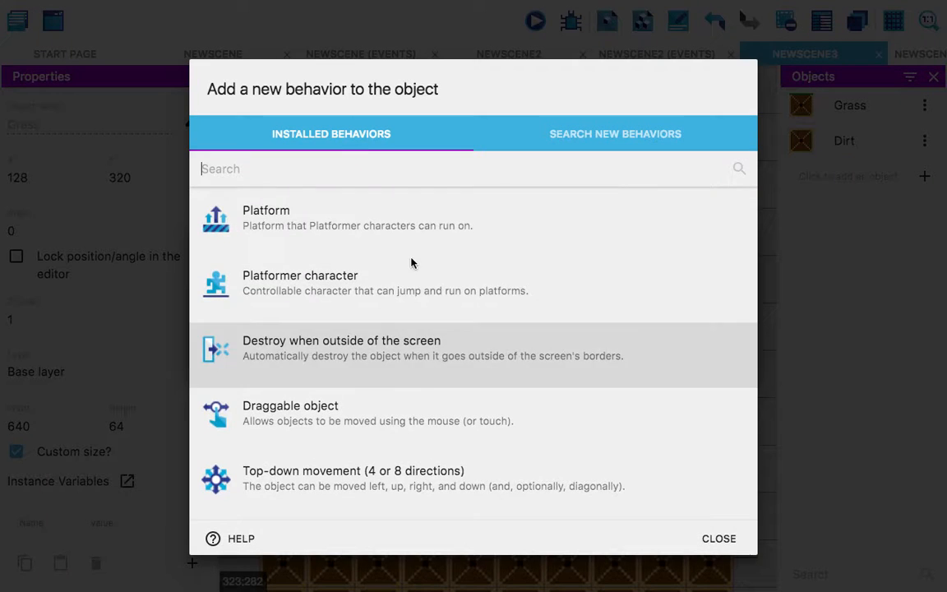
pyautogui.click(418, 245)
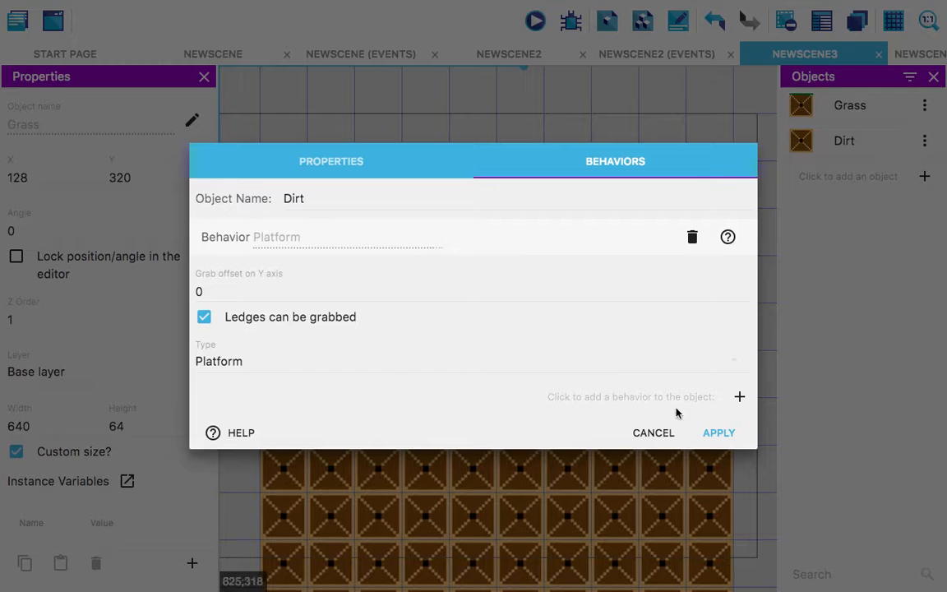
pyautogui.click(204, 317)
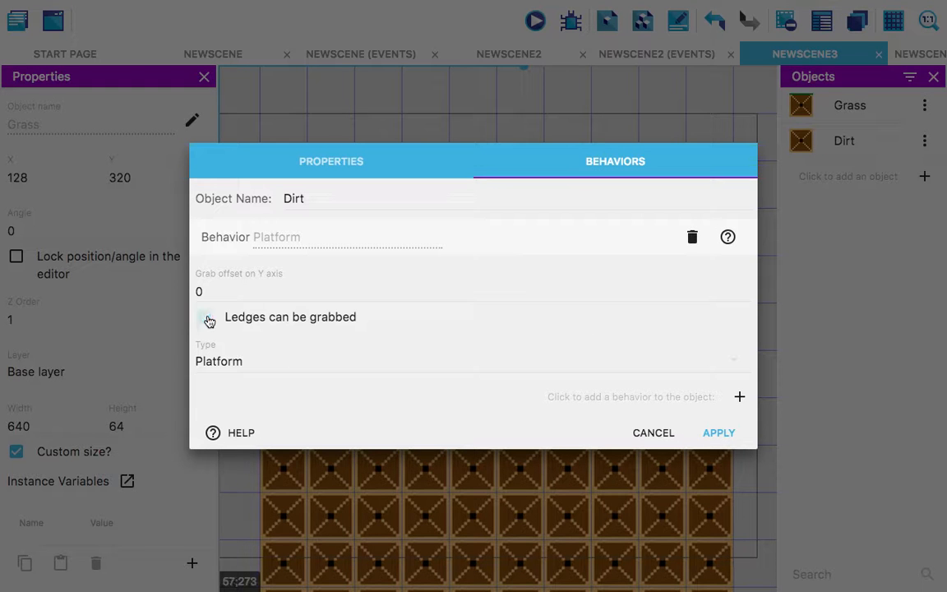
pyautogui.click(716, 433)
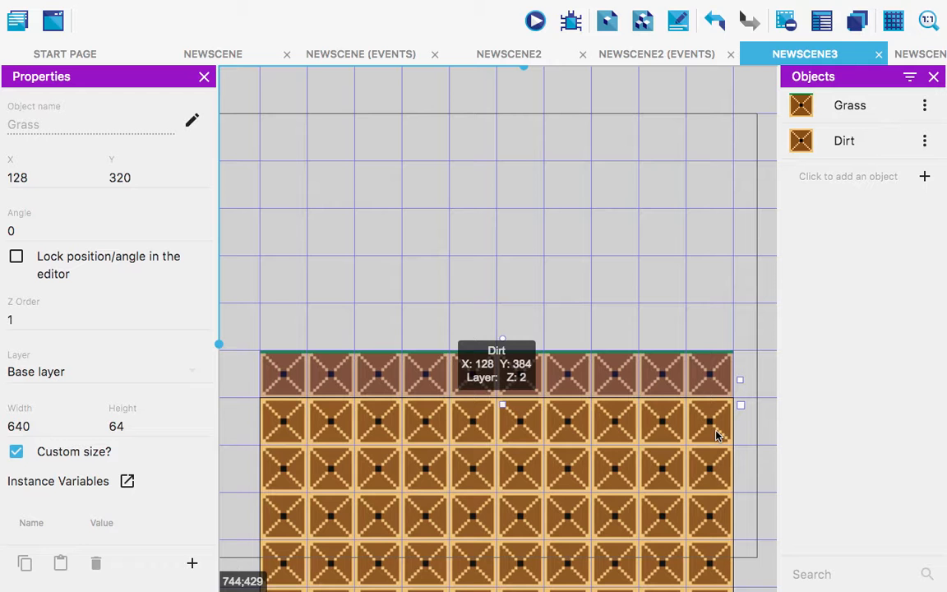
pyautogui.rightClick(519, 463)
pyautogui.click(460, 456)
pyautogui.hscroll(-3, 312, 298)
pyautogui.hscroll(-2, 313, 297)
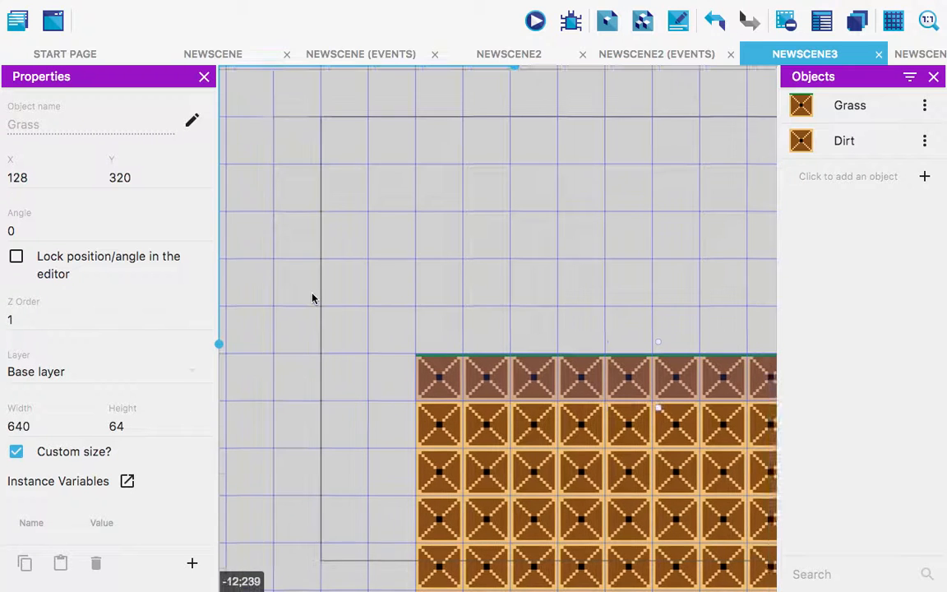
pyautogui.scroll(3, 312, 297)
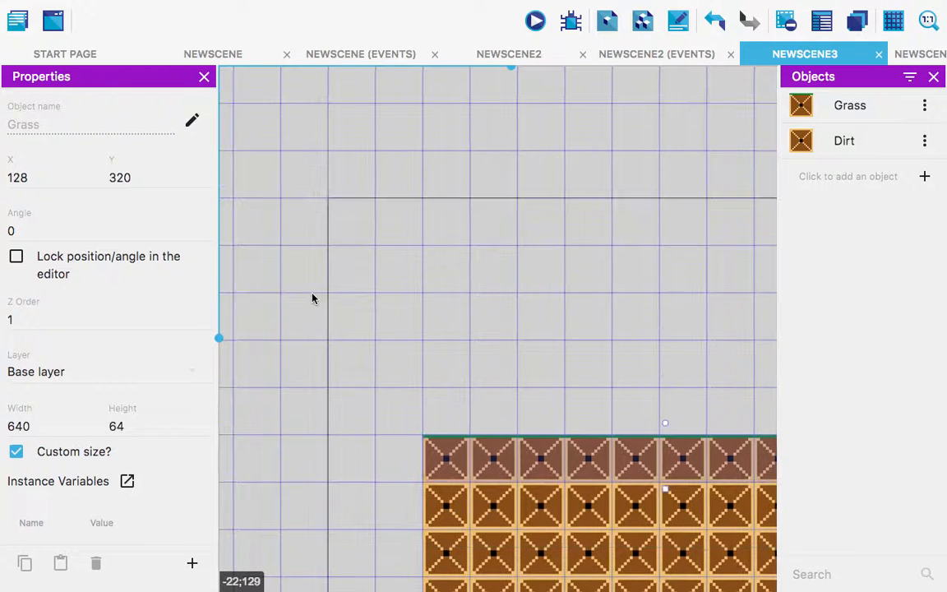
pyautogui.hscroll(2, 312, 298)
pyautogui.hscroll(3, 312, 297)
pyautogui.scroll(-2, 312, 297)
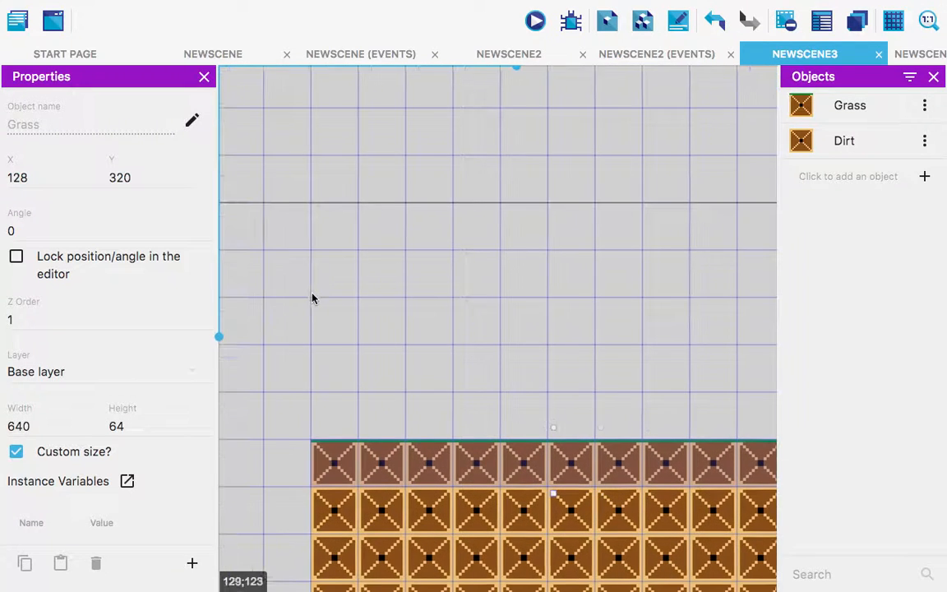
pyautogui.scroll(-2, 311, 296)
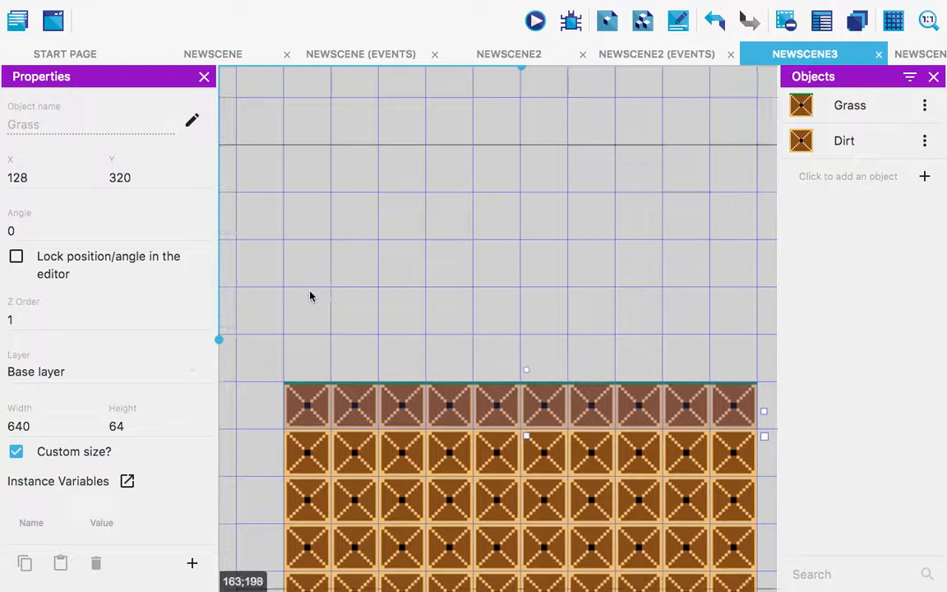
pyautogui.hscroll(-2, 320, 298)
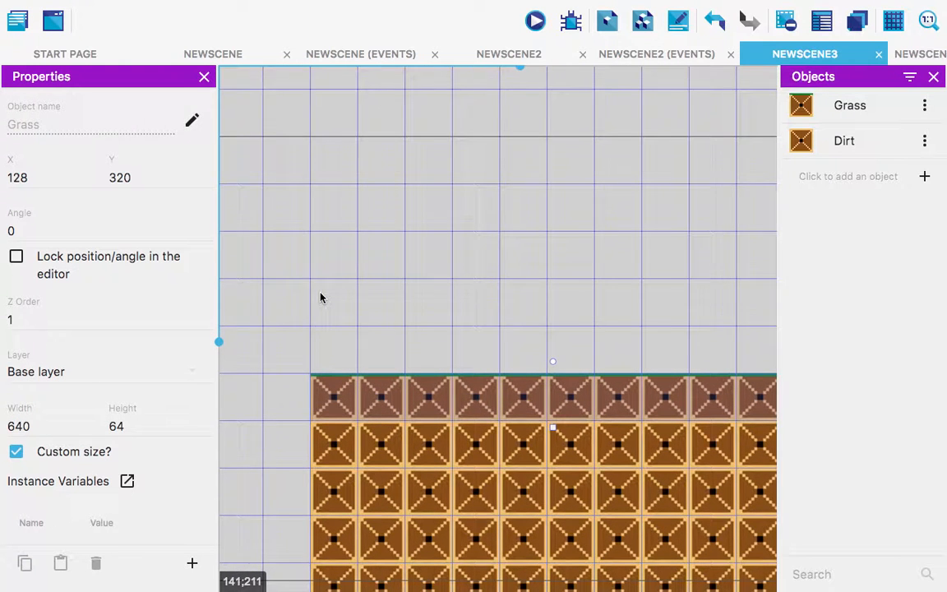
pyautogui.scroll(-1, 321, 297)
pyautogui.scroll(1, 321, 297)
pyautogui.scroll(-1, 321, 298)
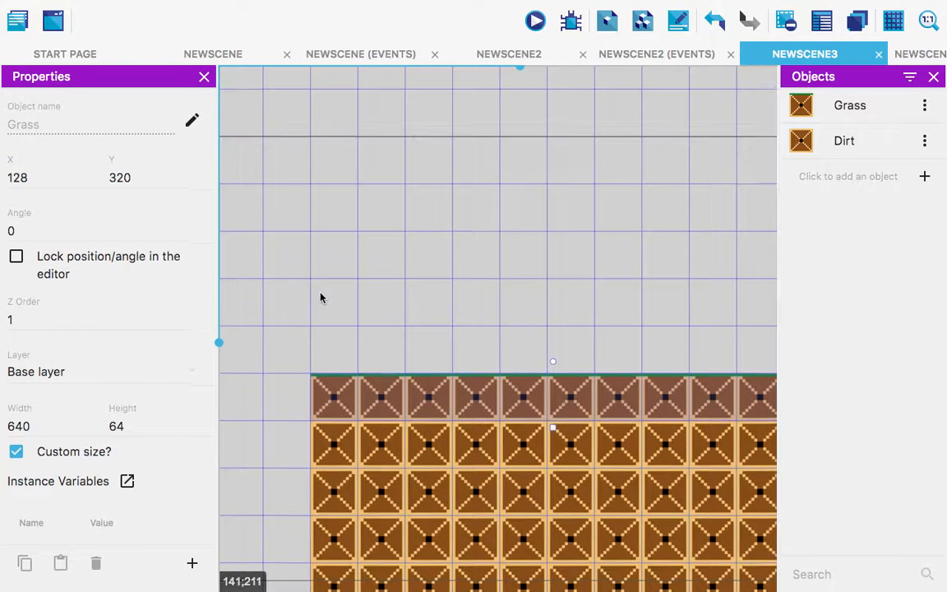
pyautogui.hscroll(-1, 386, 262)
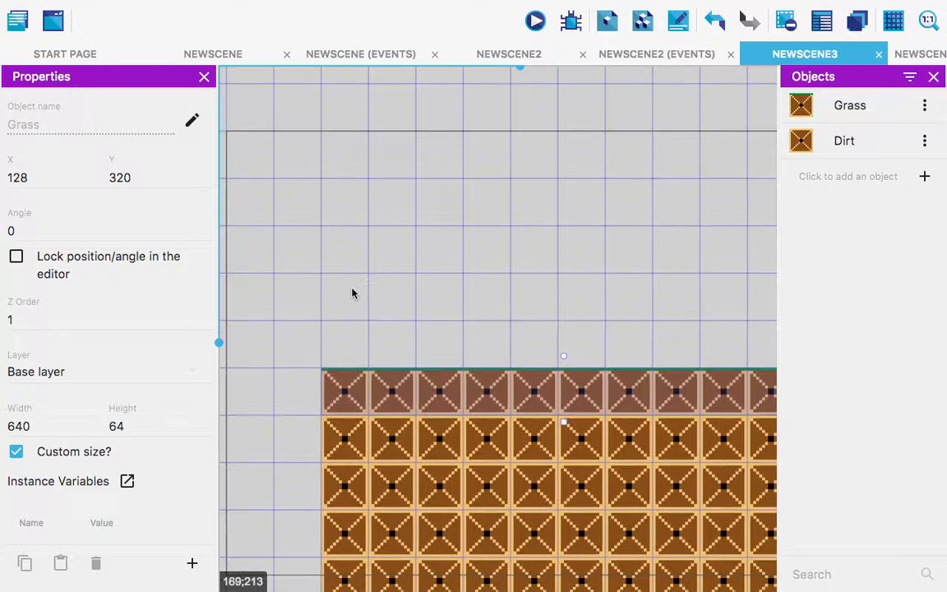
# Step: Add a new Tiled Sprite object to the scene and name it Barrier
pyautogui.click(925, 178)
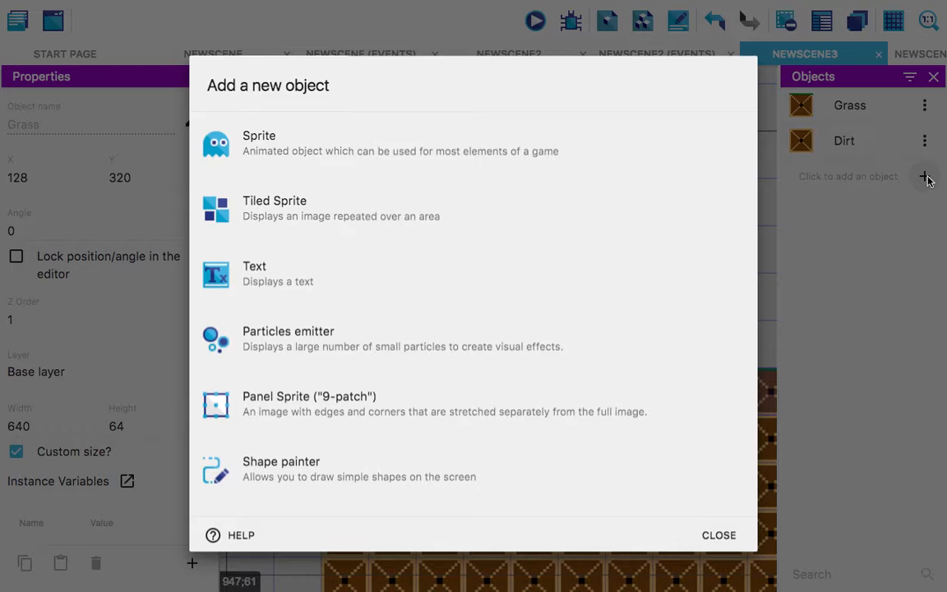
pyautogui.click(518, 215)
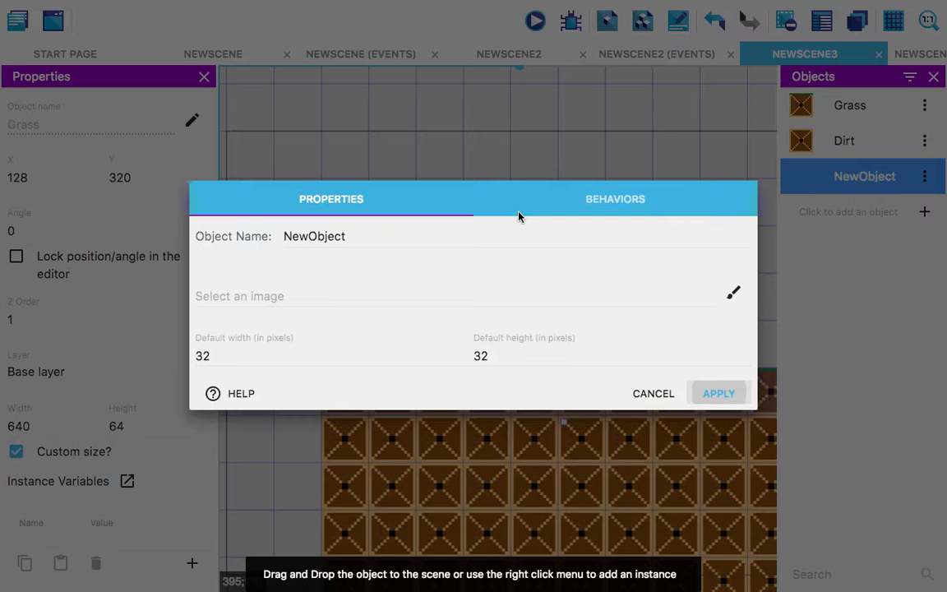
pyautogui.click(515, 237)
pyautogui.press('BackSpace')
pyautogui.press('BackSpace')
pyautogui.press('BackSpace')
pyautogui.press('BackSpace')
pyautogui.press('BackSpace')
pyautogui.press('BackSpace')
pyautogui.press('BackSpace')
pyautogui.press('BackSpace')
pyautogui.press('BackSpace')
pyautogui.write('Ba')
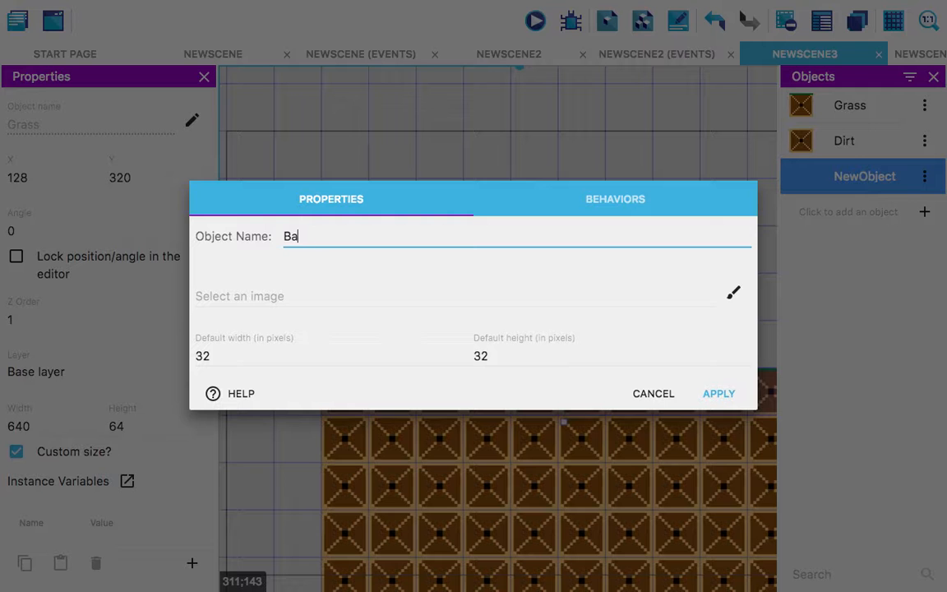
pyautogui.write('rrier')
# Step: Create a new image for the Barrier object and resize its canvas to 64 by 64 pixels
pyautogui.click(733, 294)
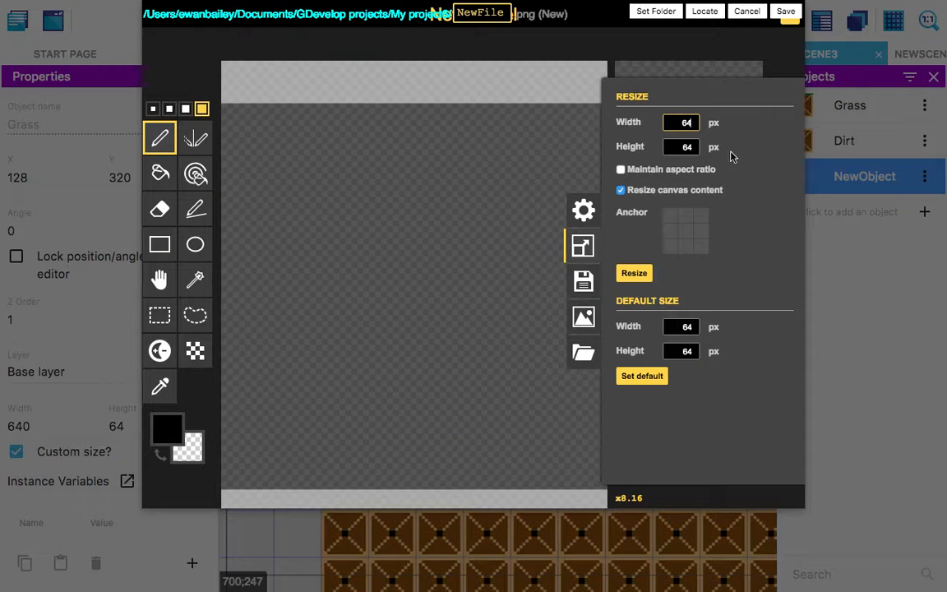
pyautogui.click(633, 273)
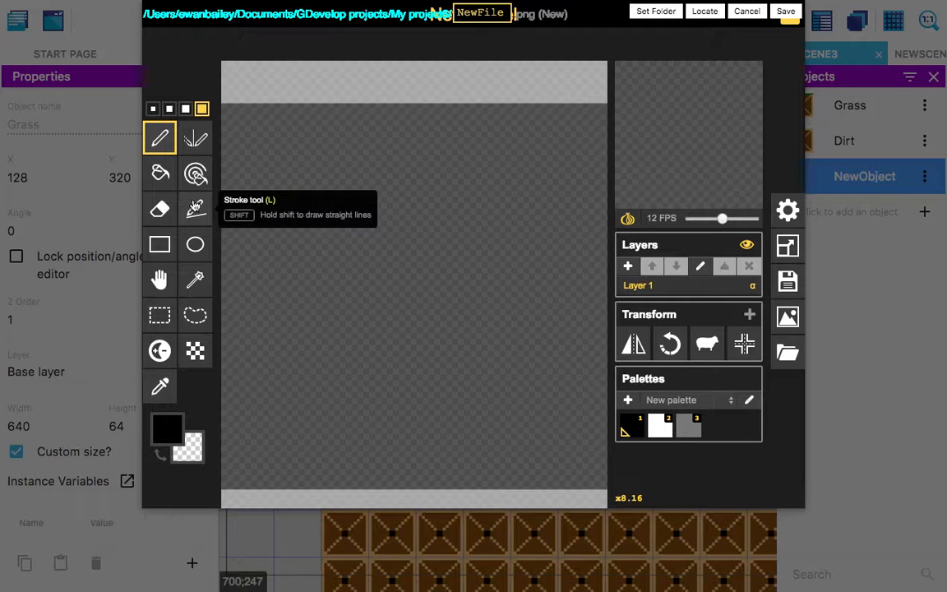
# Step: Activate the Stroke tool and try the Lucky Block Grass and Lucky Block Fire palettes
pyautogui.click(196, 209)
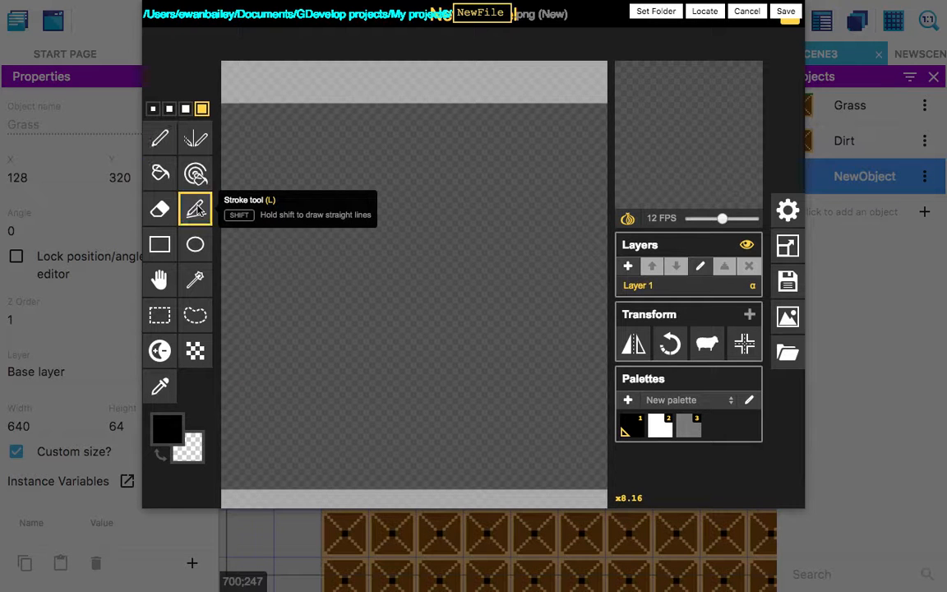
pyautogui.click(708, 406)
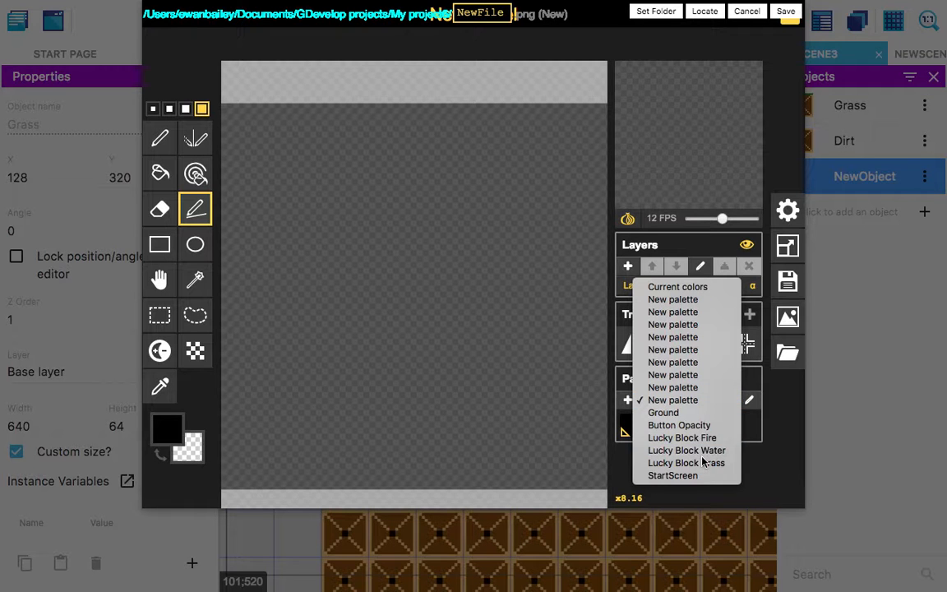
pyautogui.click(703, 462)
pyautogui.click(703, 398)
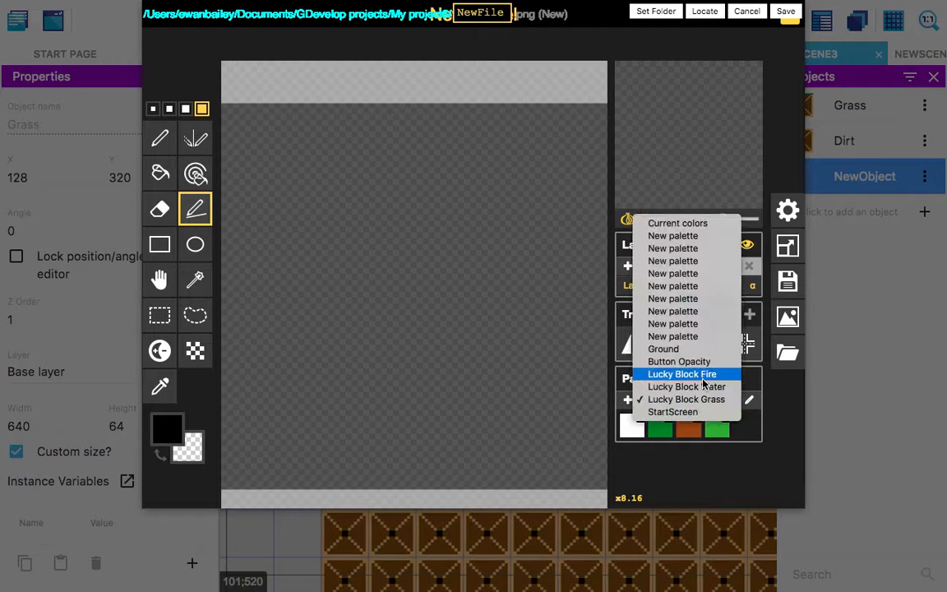
pyautogui.click(703, 376)
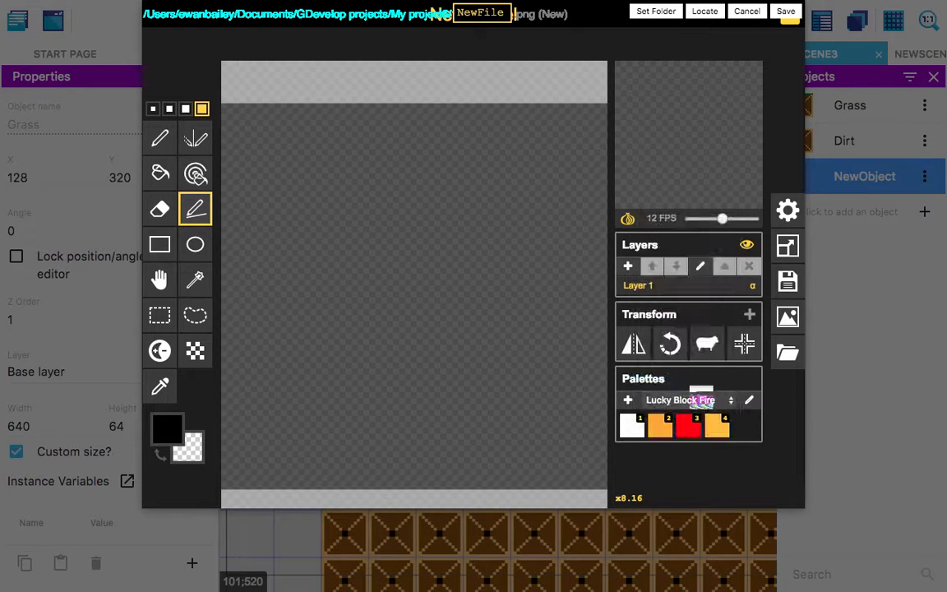
# Step: Create and save a new palette named Red containing the single color #F00
pyautogui.click(628, 400)
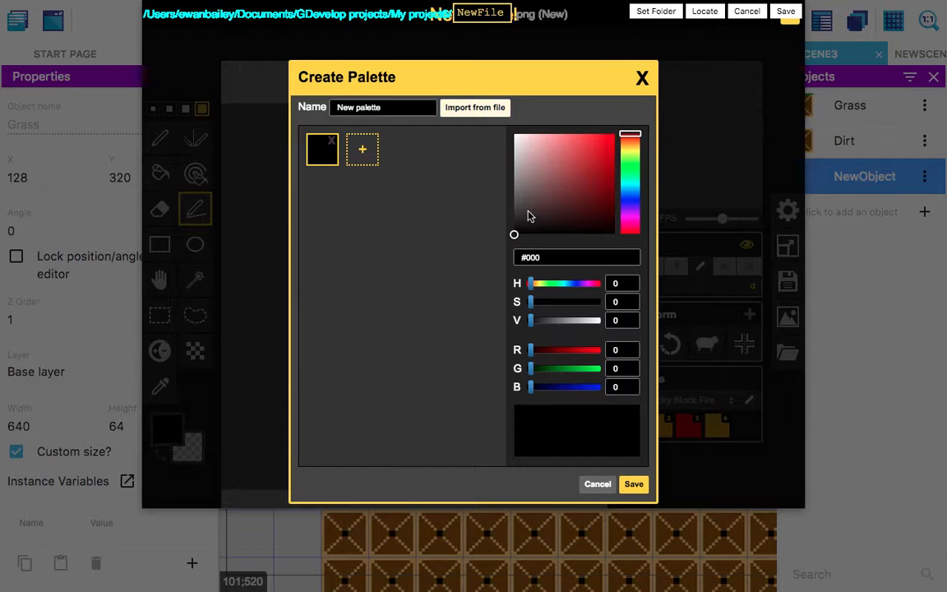
pyautogui.moveTo(514, 234); pyautogui.dragTo(620, 139)
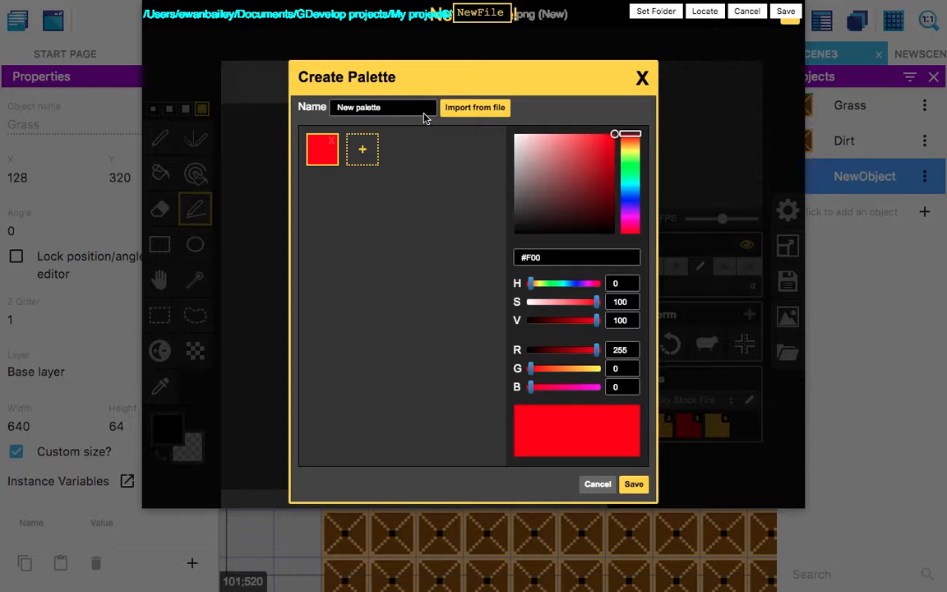
pyautogui.click(385, 106)
pyautogui.press('BackSpace')
pyautogui.press('BackSpace')
pyautogui.press('BackSpace')
pyautogui.press('BackSpace')
pyautogui.press('BackSpace')
pyautogui.press('BackSpace')
pyautogui.press('BackSpace')
pyautogui.press('BackSpace')
pyautogui.press('BackSpace')
pyautogui.press('BackSpace')
pyautogui.press('BackSpace')
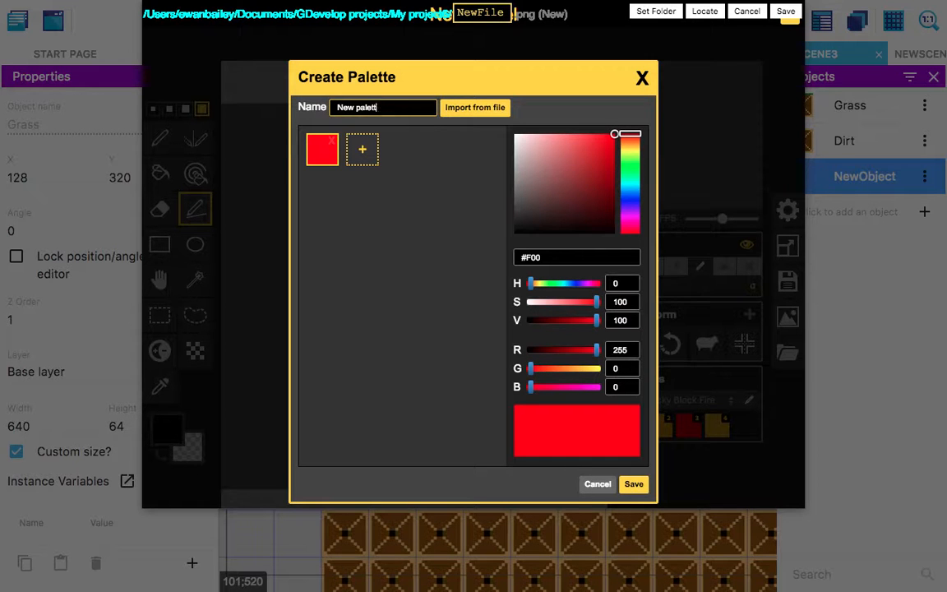
pyautogui.write('Red')
pyautogui.click(632, 484)
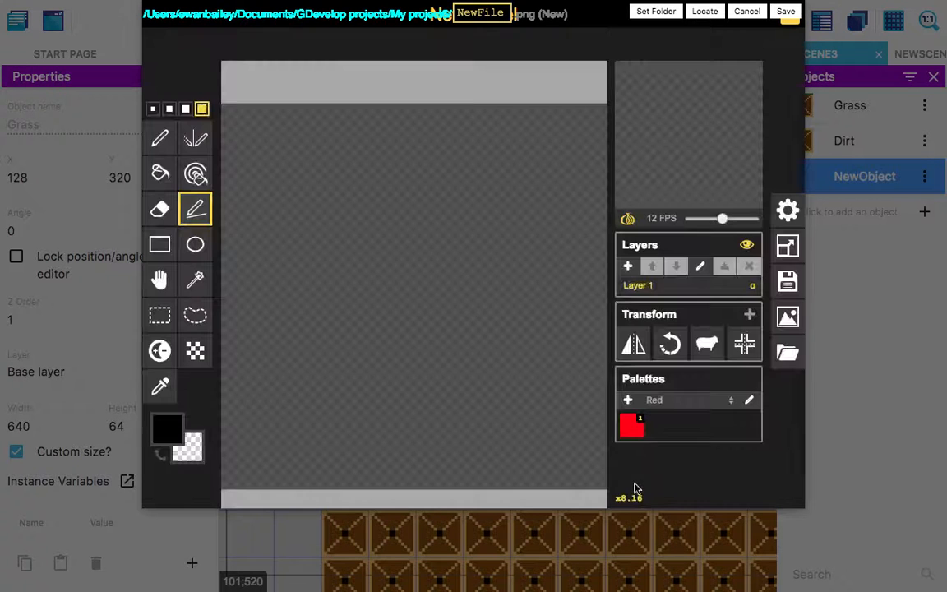
# Step: Draw a thick straight red diagonal from the canvas's lower-left corner towards the upper right with the Stroke tool
pyautogui.click(630, 425)
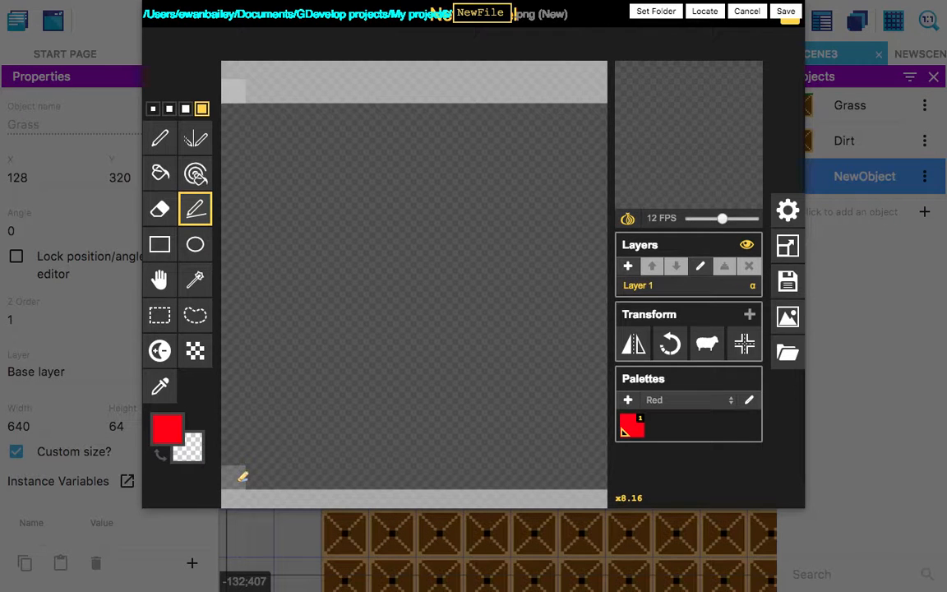
pyautogui.click(238, 479)
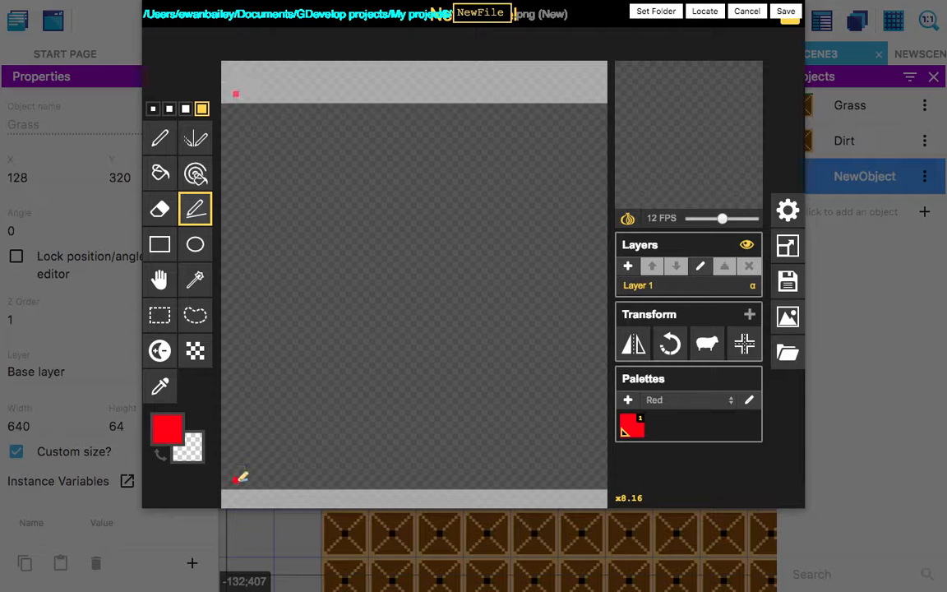
pyautogui.moveTo(237, 479)
pyautogui.keyDown('shift'); pyautogui.mouseDown()
pyautogui.moveTo(608, 206)
pyautogui.moveTo(599, 187)
pyautogui.moveTo(622, 148)
pyautogui.mouseUp(); pyautogui.keyUp('shift')
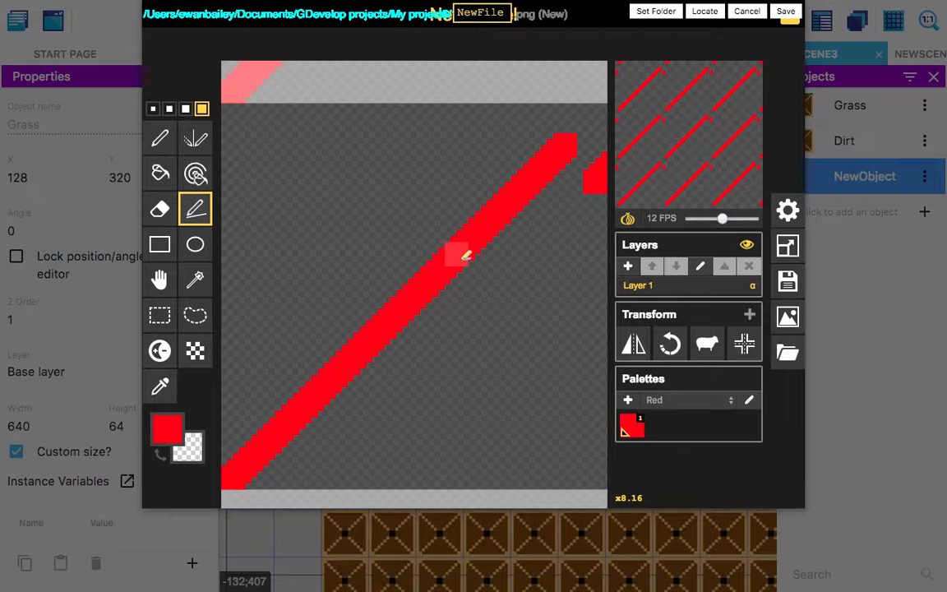
# Step: Erase the stray red fragment at the canvas's right edge beside the diagonal
pyautogui.press('z')
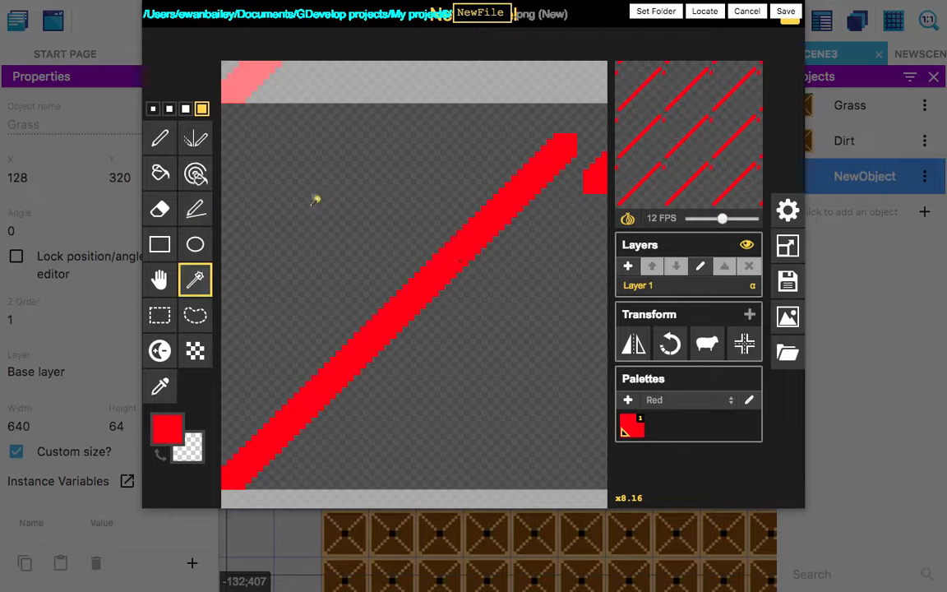
pyautogui.click(205, 214)
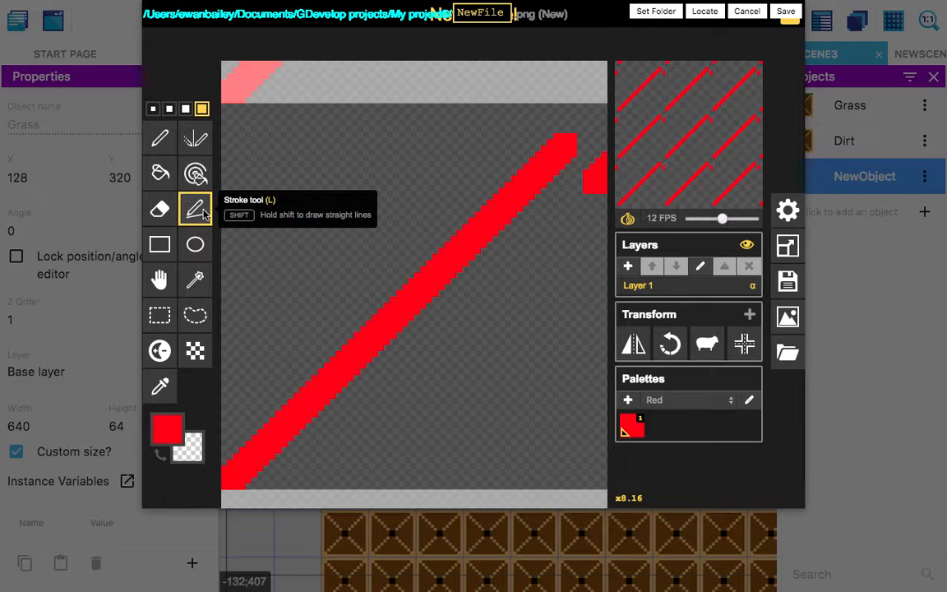
pyautogui.press('z')
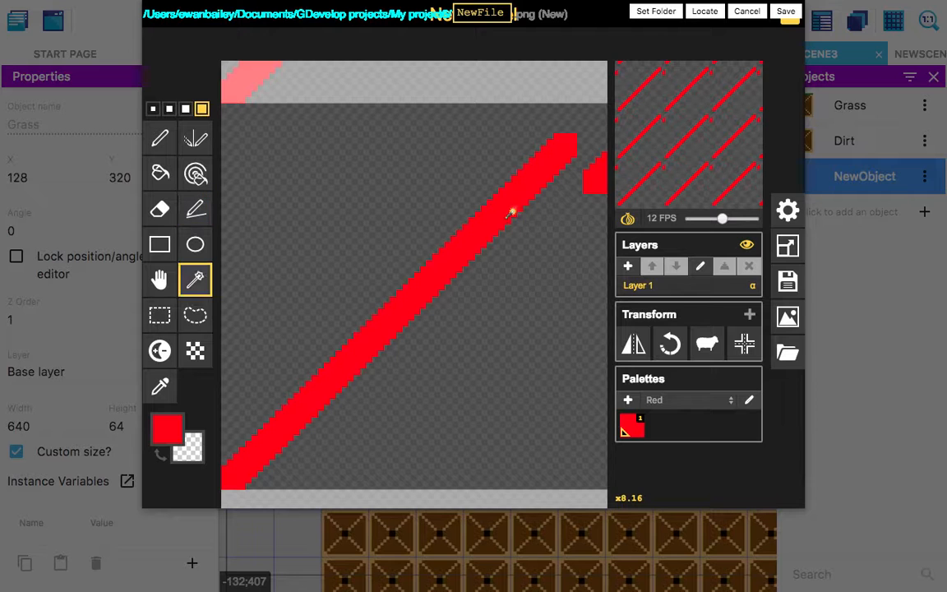
pyautogui.click(159, 209)
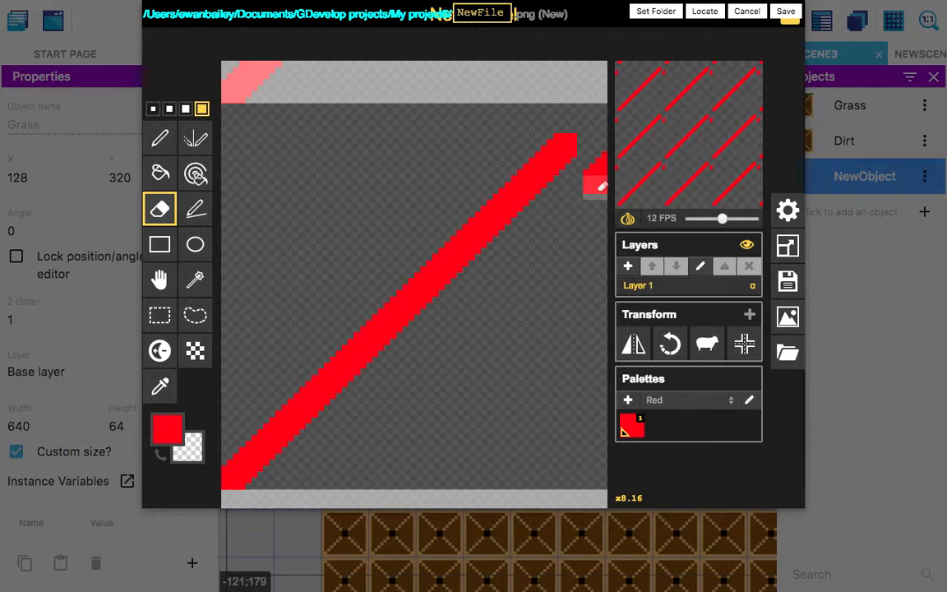
pyautogui.moveTo(601, 186); pyautogui.dragTo(607, 159)
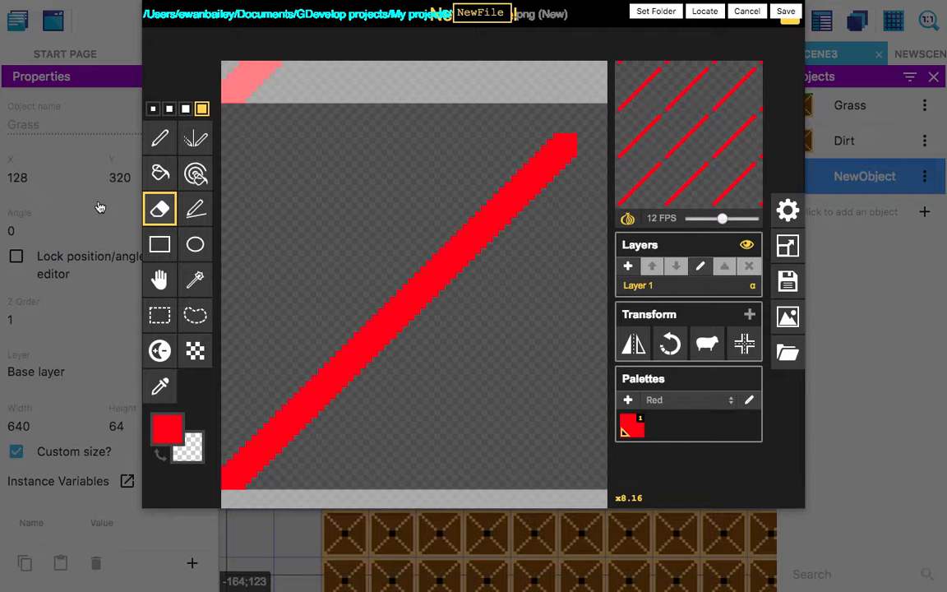
# Step: Thicken the red diagonal freehand with the Pen tool, add a rough bar across its upper end, and save the image
pyautogui.click(160, 141)
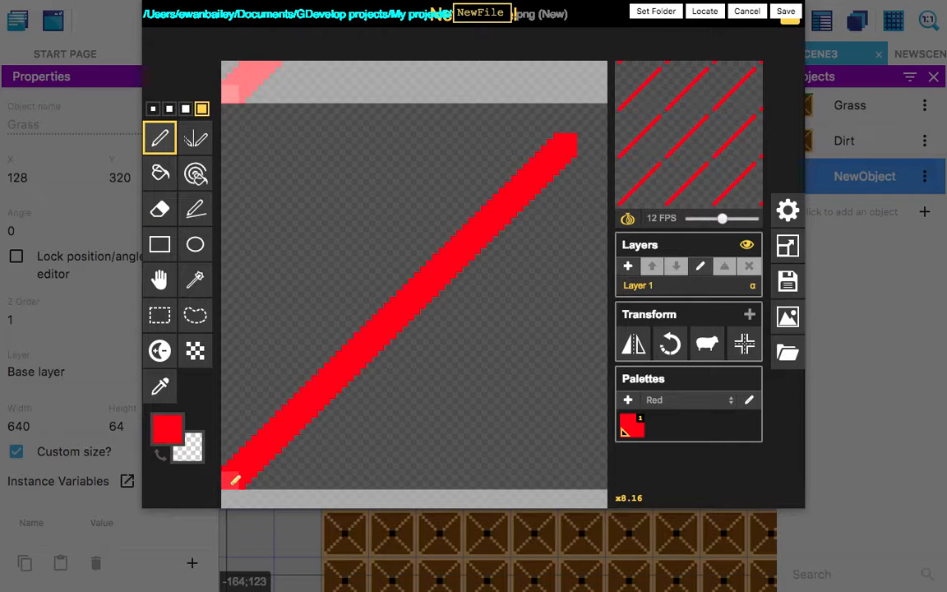
pyautogui.click(236, 476)
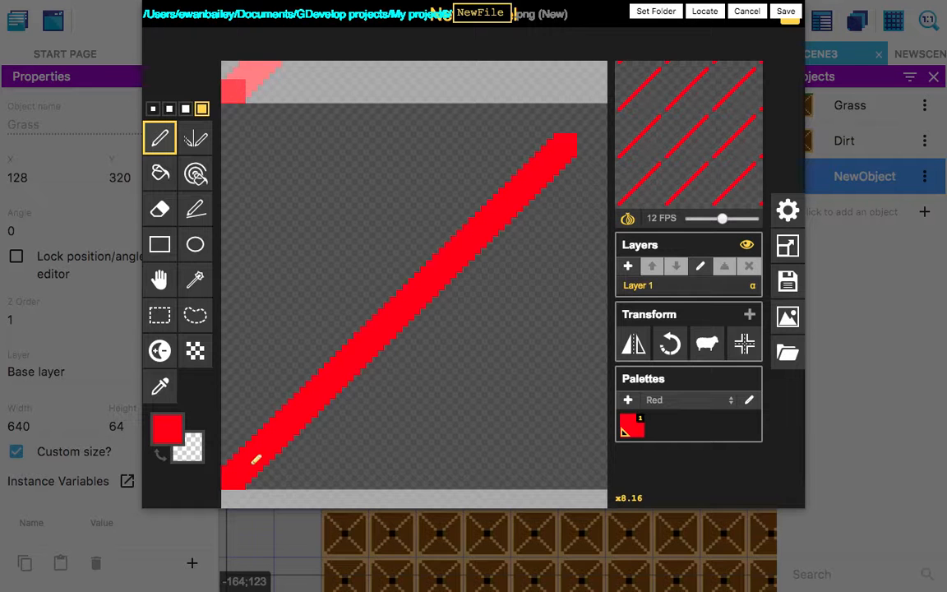
pyautogui.moveTo(255, 458)
pyautogui.mouseDown()
pyautogui.moveTo(542, 191)
pyautogui.moveTo(566, 127)
pyautogui.moveTo(391, 145)
pyautogui.mouseUp()
pyautogui.press('z')
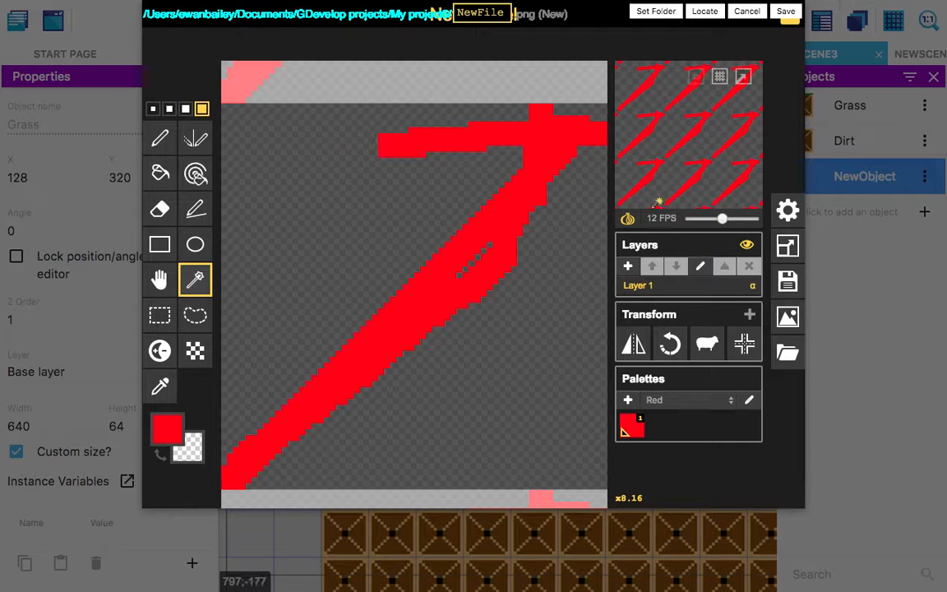
pyautogui.moveTo(781, 4)
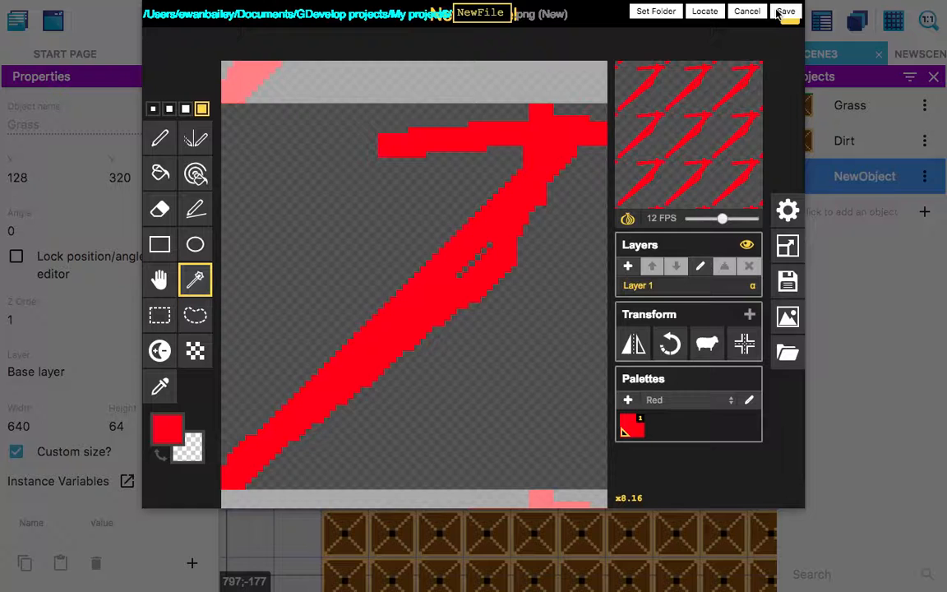
pyautogui.click(784, 12)
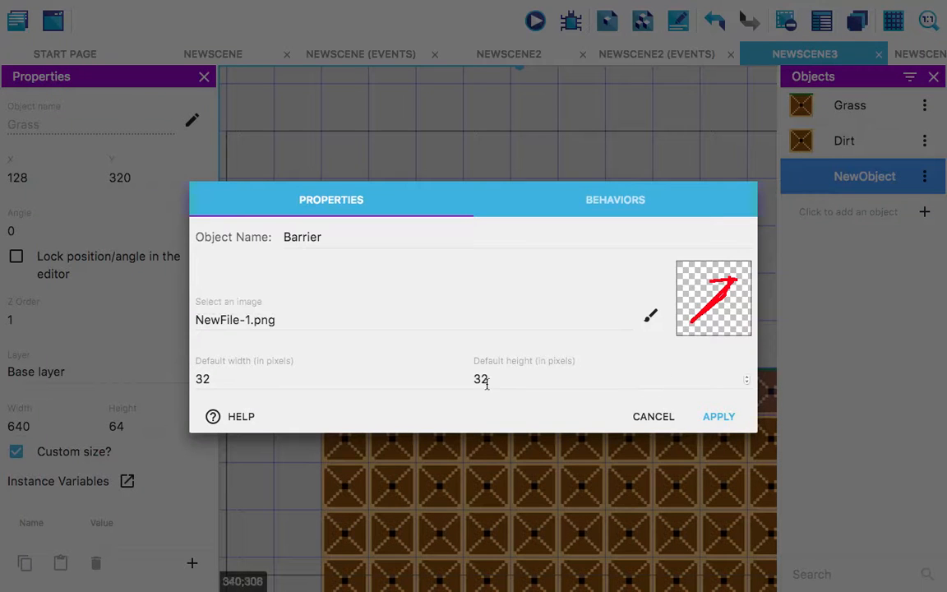
# Step: Set the Barrier object's default height and width to 64 pixels each, and apply the properties
pyautogui.click(506, 381)
pyautogui.press('BackSpace')
pyautogui.press('BackSpace')
pyautogui.write('64')
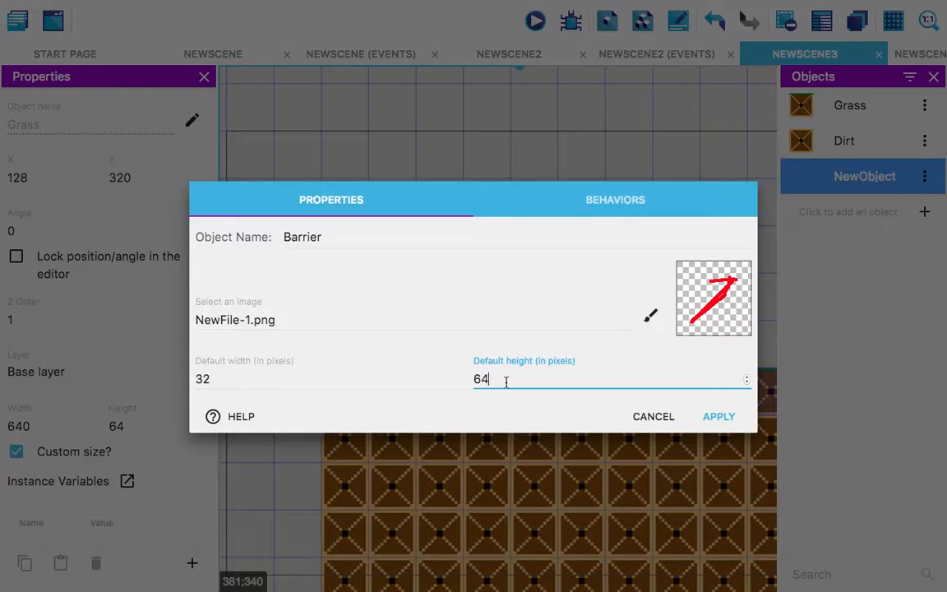
pyautogui.click(376, 380)
pyautogui.press('BackSpace')
pyautogui.press('BackSpace')
pyautogui.write('64')
pyautogui.click(719, 417)
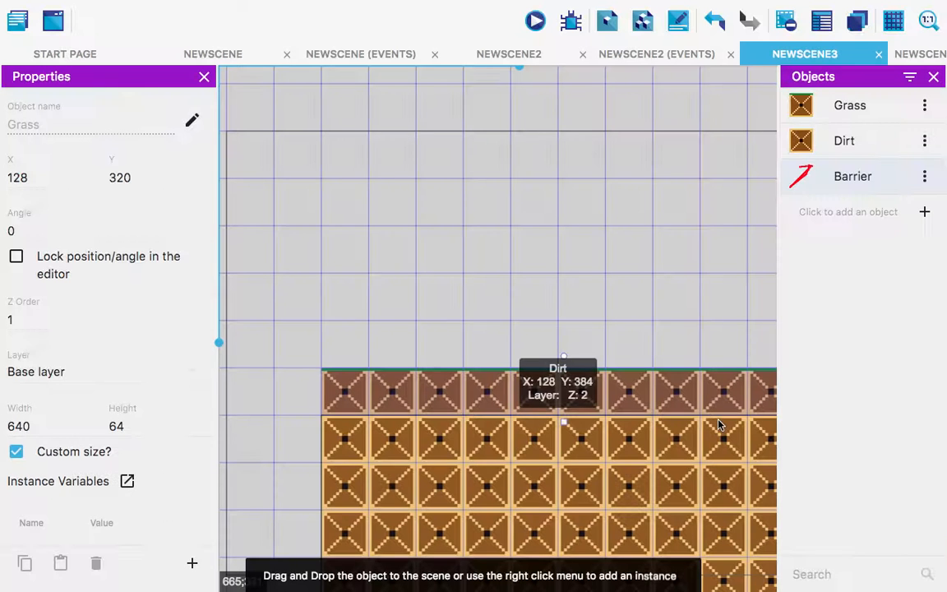
# Step: Place a Barrier on the left end of the Grass platform and stretch it into a 64 by 448 column at X 128, Y -128
pyautogui.moveTo(844, 179); pyautogui.dragTo(355, 334)
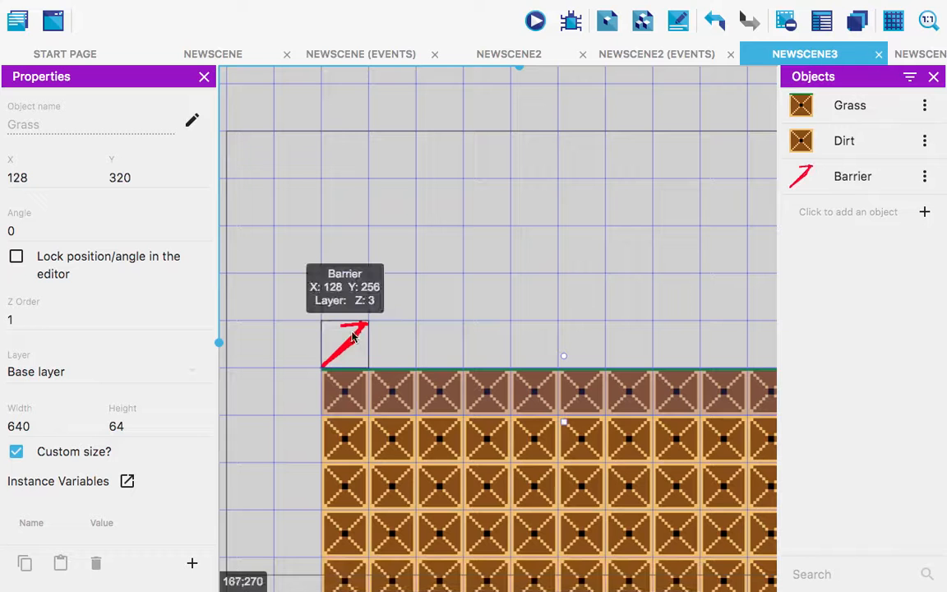
pyautogui.click(353, 334)
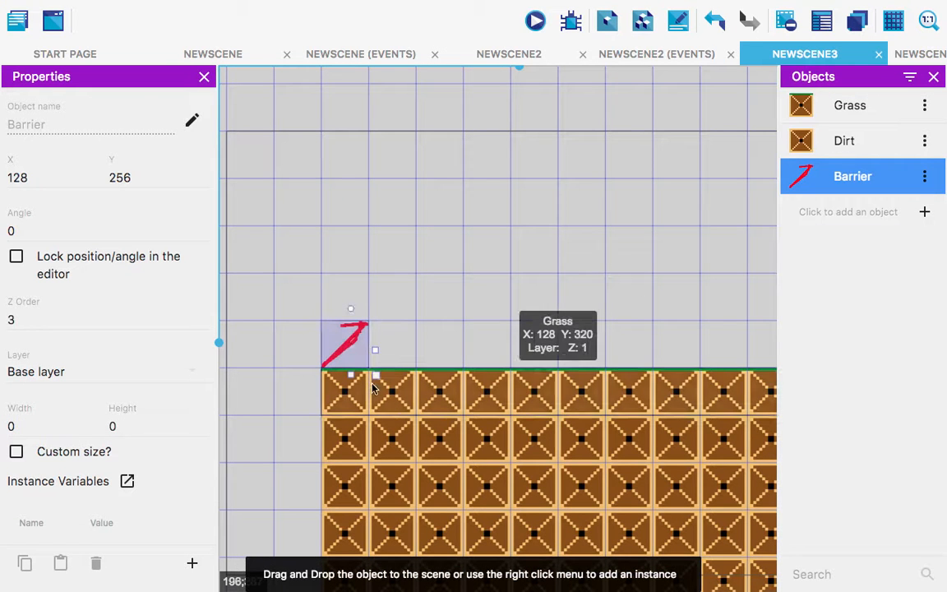
pyautogui.moveTo(345, 351); pyautogui.dragTo(367, 22)
pyautogui.moveTo(350, 89); pyautogui.dragTo(343, 380)
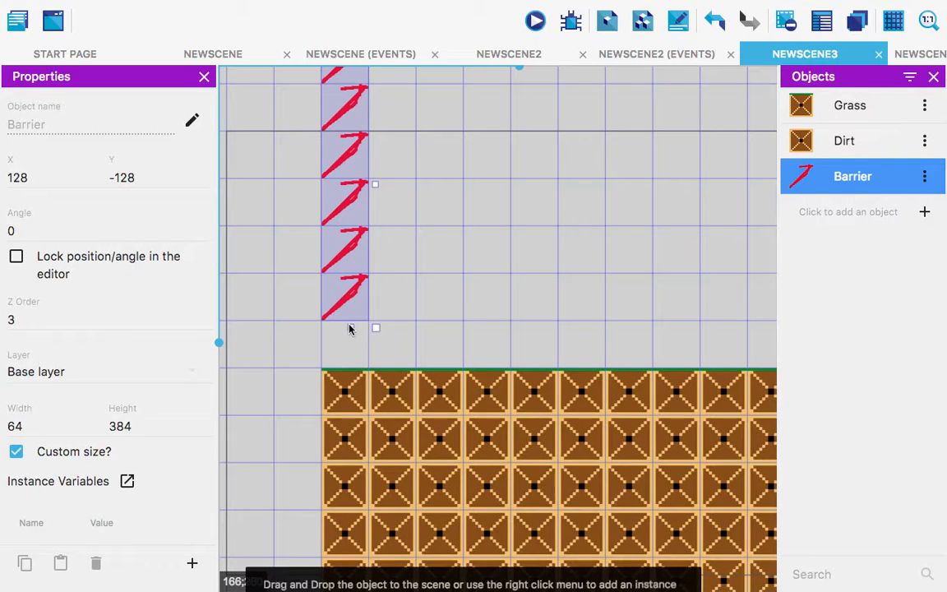
pyautogui.moveTo(350, 327); pyautogui.dragTo(354, 373)
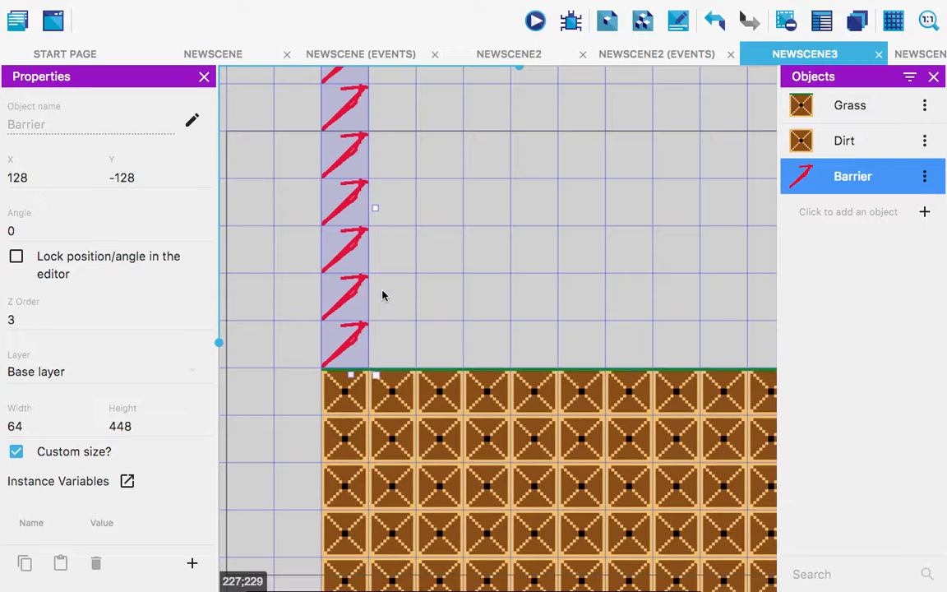
# Step: Add the Platform behavior to the Barrier object, turn off ledge grabbing, and apply the changes
pyautogui.click(923, 178)
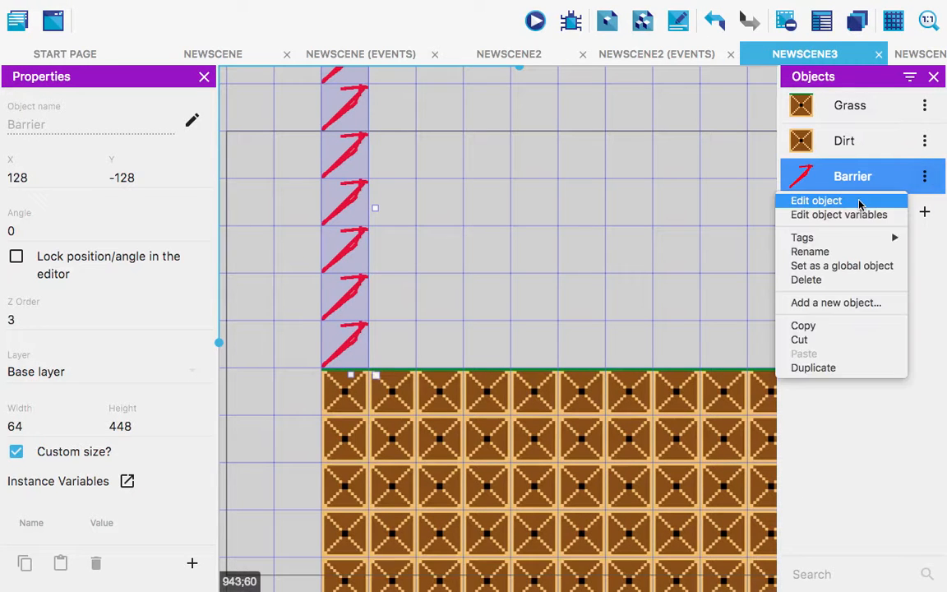
pyautogui.click(840, 203)
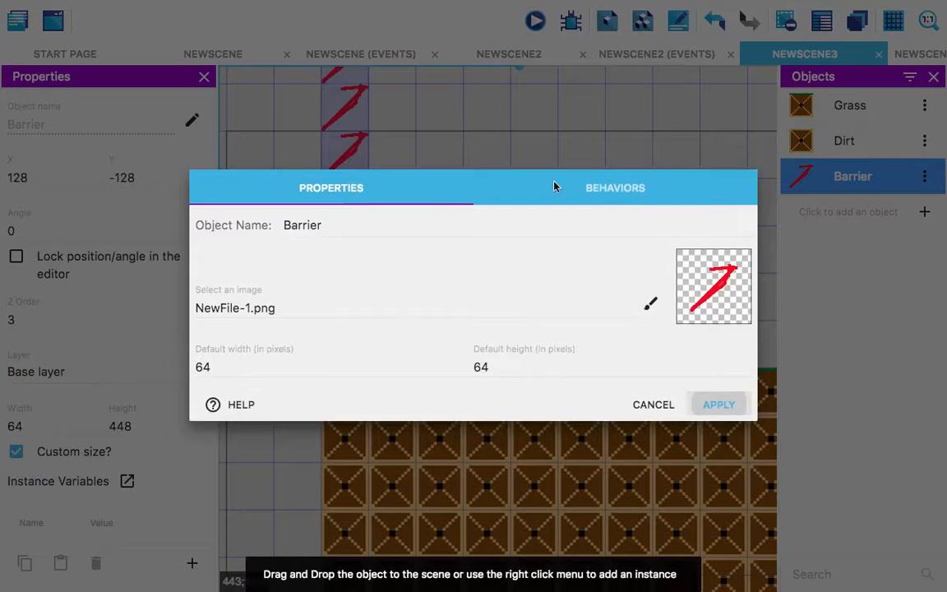
pyautogui.click(566, 187)
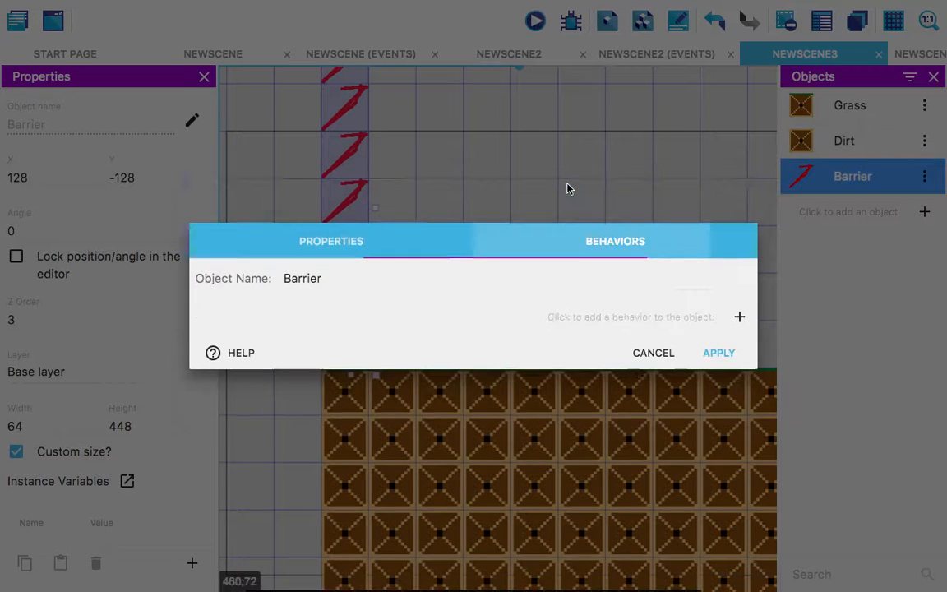
pyautogui.click(739, 317)
pyautogui.click(431, 222)
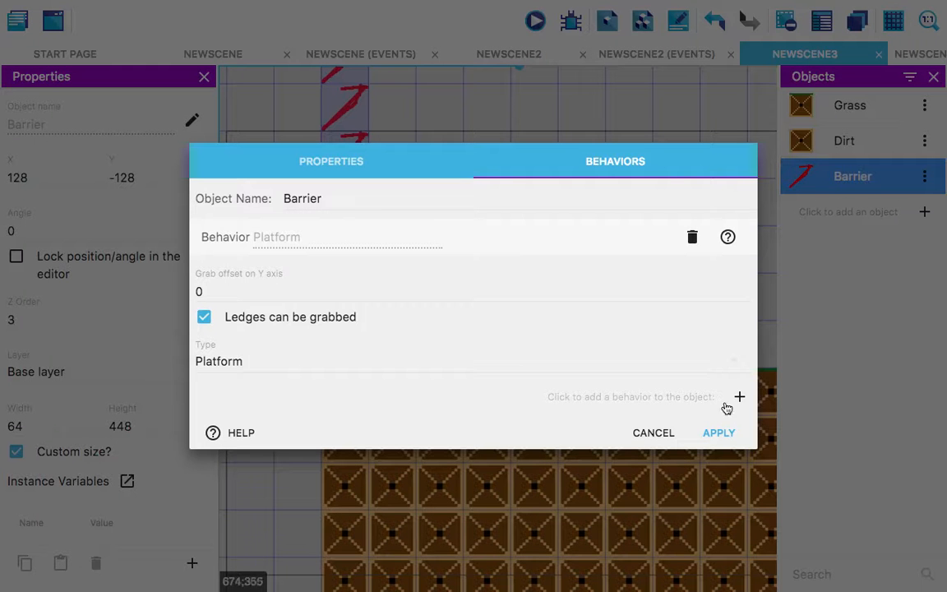
pyautogui.click(205, 317)
pyautogui.click(718, 432)
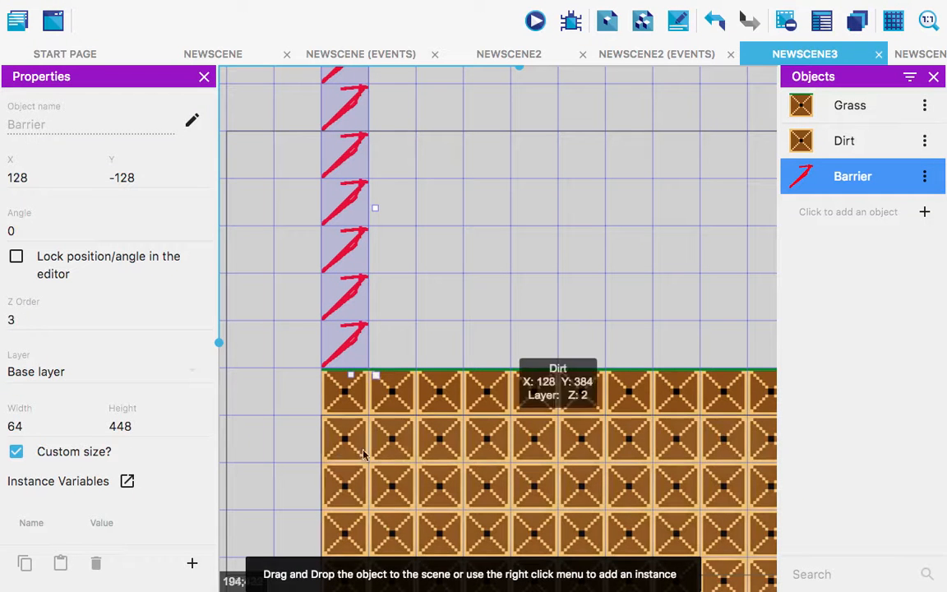
pyautogui.hscroll(-5, 277, 353)
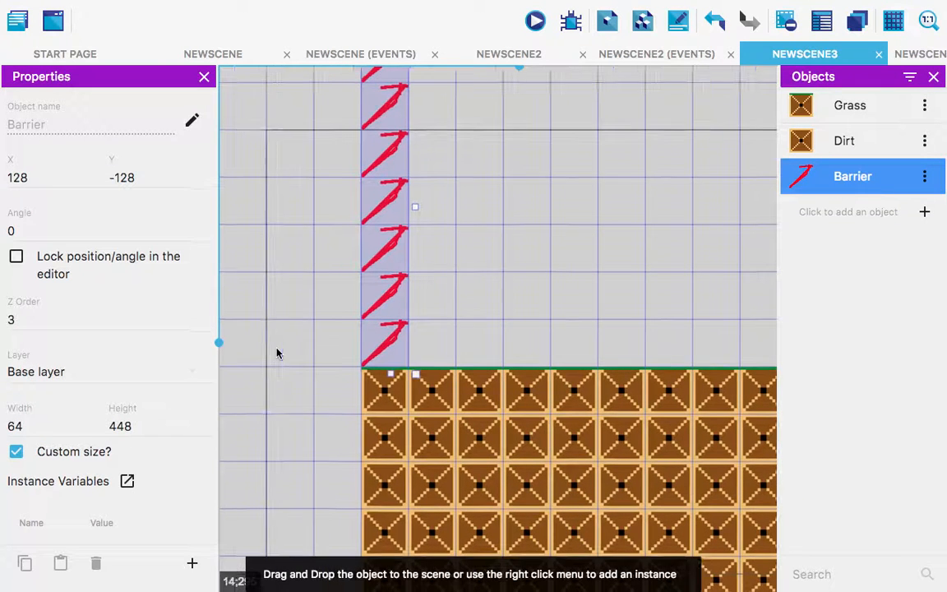
pyautogui.hscroll(-5, 277, 354)
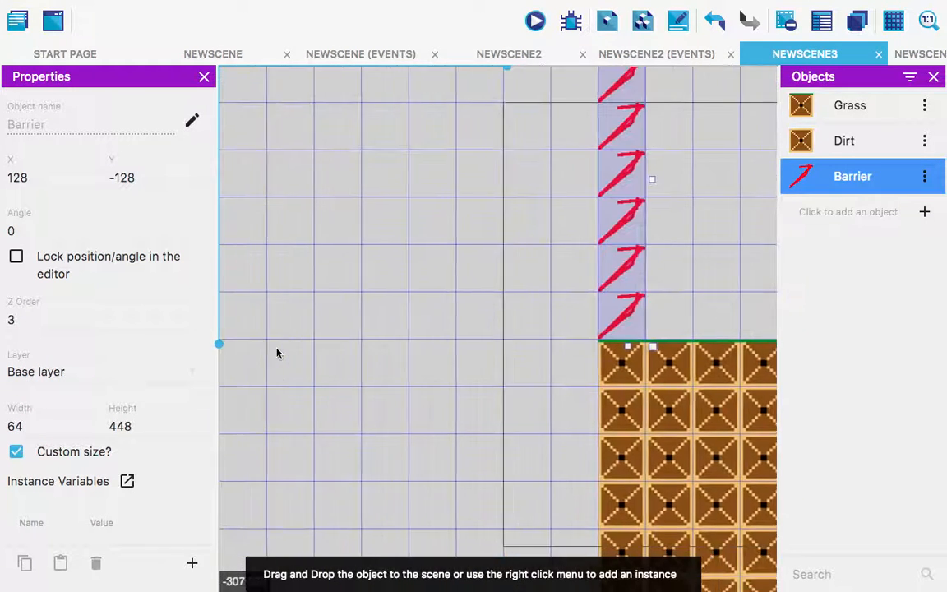
pyautogui.hscroll(-1, 277, 354)
pyautogui.scroll(-1, 277, 354)
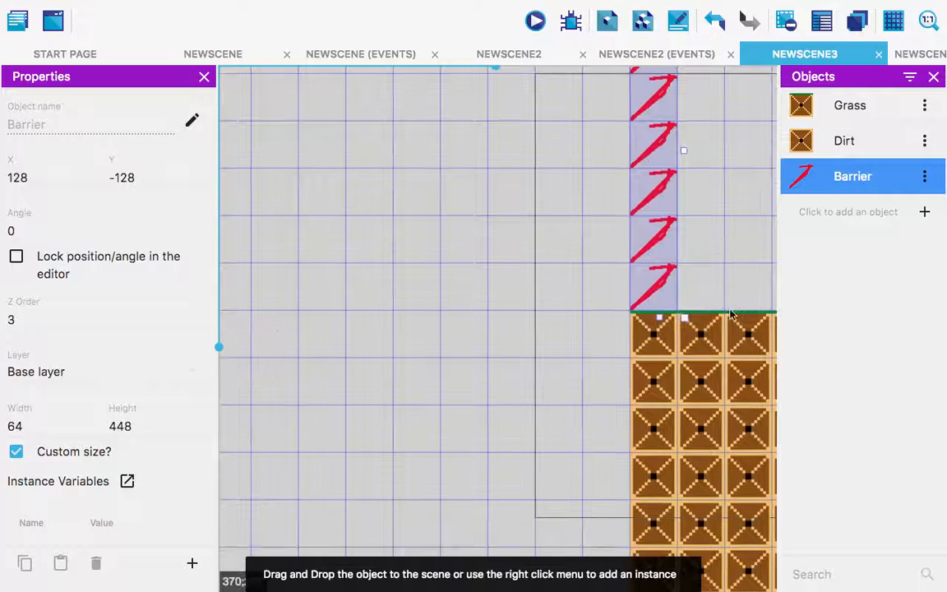
# Step: Move the Grass platform to X -512, Y 320 and stretch it to a width of 1280
pyautogui.rightClick(648, 336)
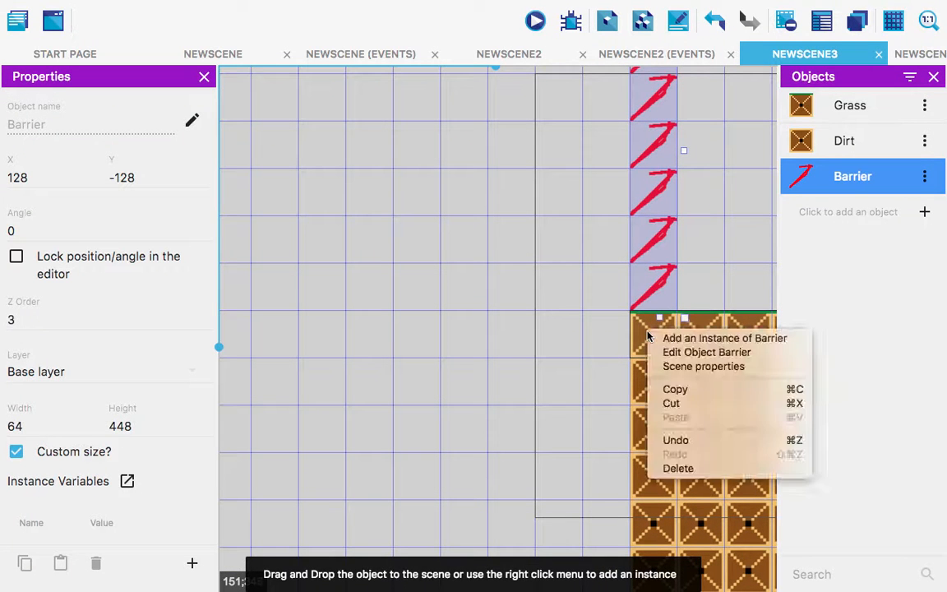
pyautogui.click(647, 336)
pyautogui.click(648, 335)
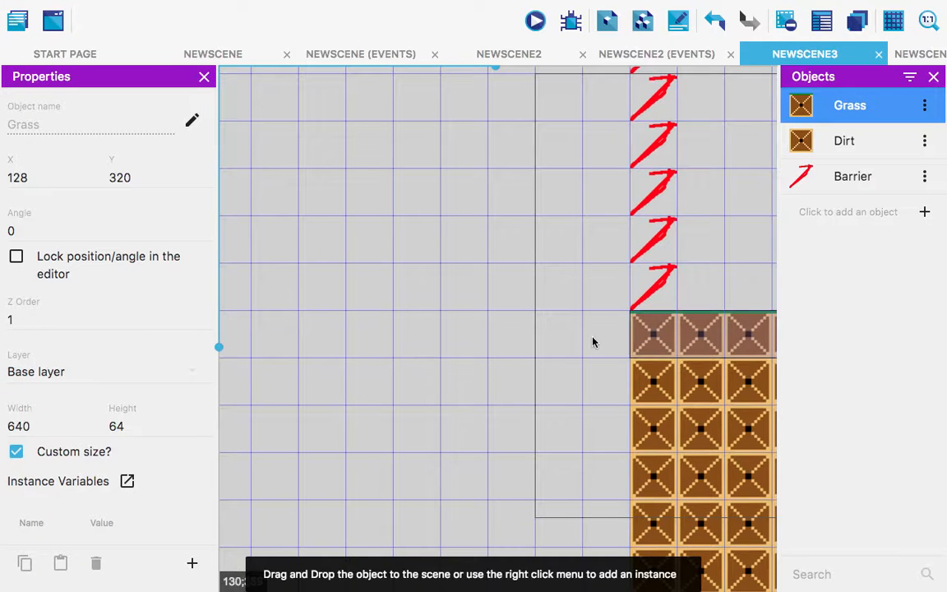
pyautogui.hscroll(-2, 695, 327)
pyautogui.hscroll(3, 694, 328)
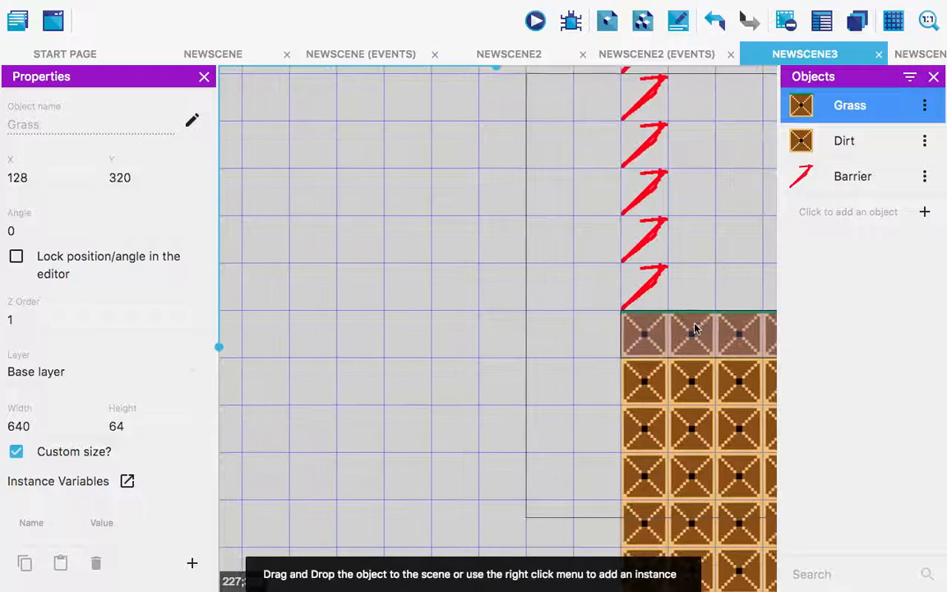
pyautogui.moveTo(532, 343); pyautogui.dragTo(221, 344)
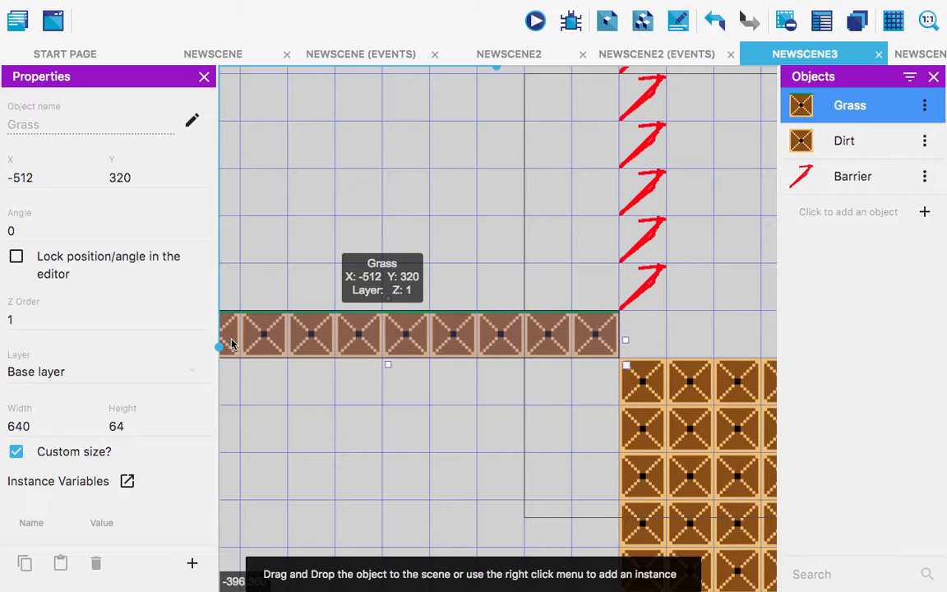
pyautogui.moveTo(669, 345); pyautogui.dragTo(820, 346)
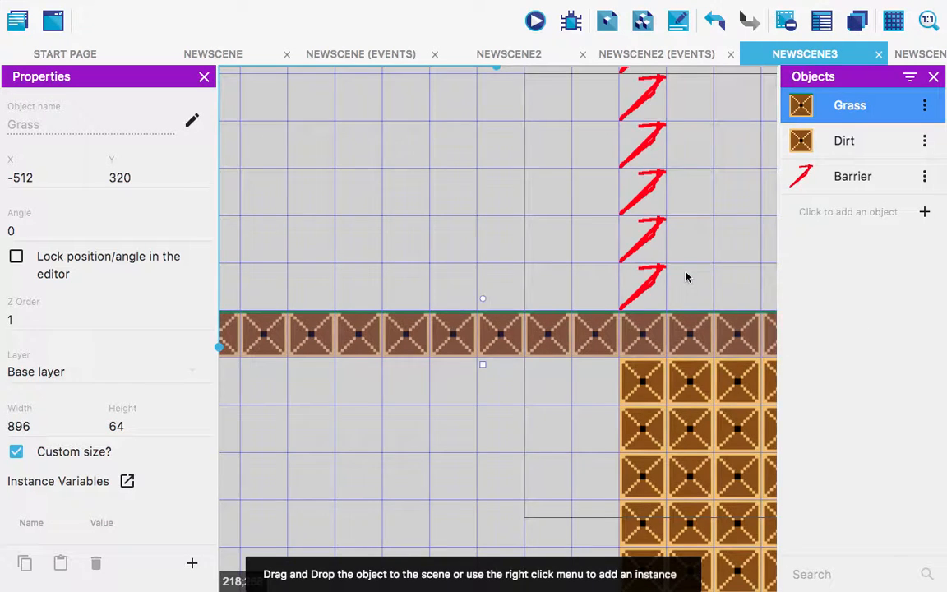
pyautogui.hscroll(10, 685, 275)
pyautogui.hscroll(1, 683, 276)
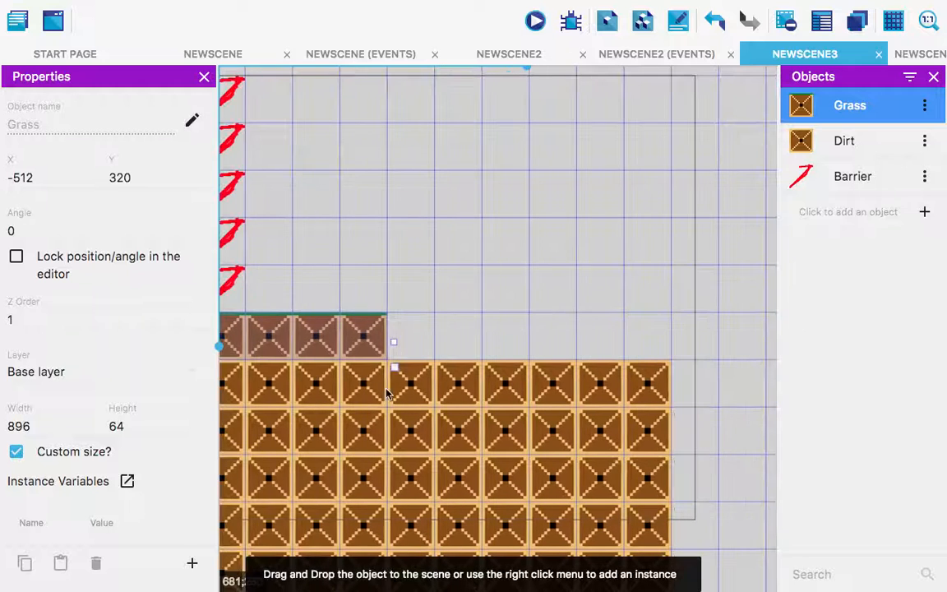
pyautogui.moveTo(395, 344); pyautogui.dragTo(674, 339)
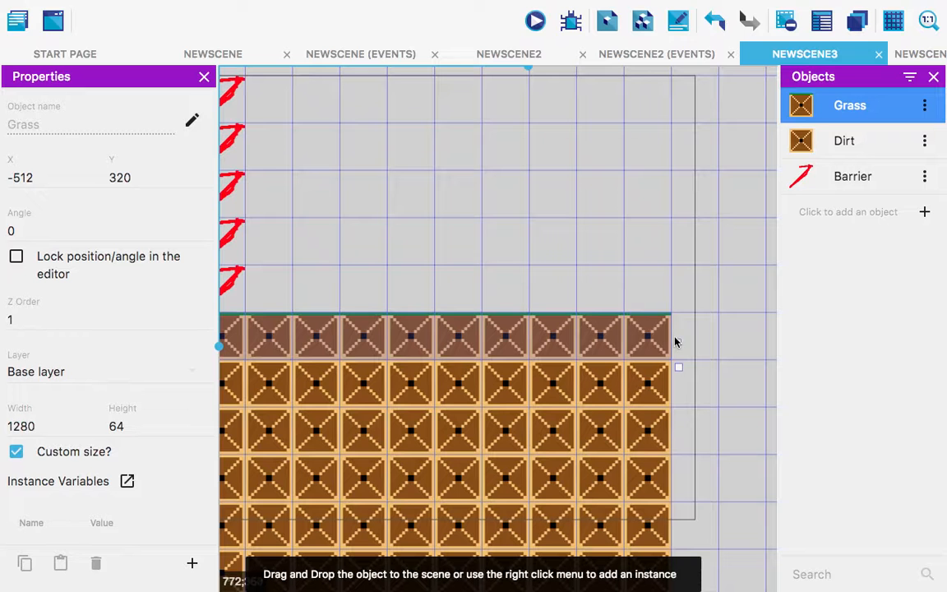
# Step: Move the Dirt block beneath the Grass platform to X -512, Y 384 and stretch it to a width of 1280
pyautogui.hscroll(-10, 318, 220)
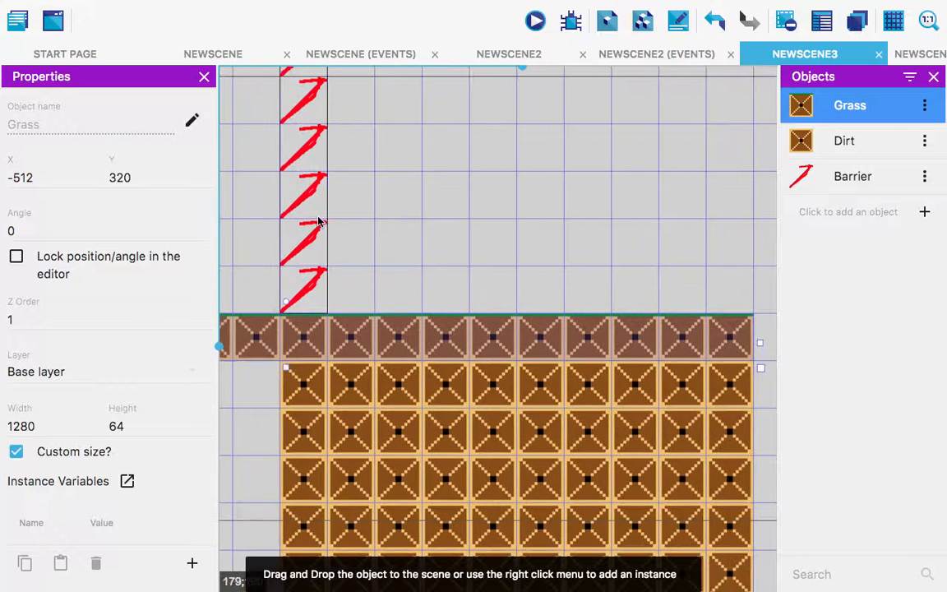
pyautogui.scroll(-5, 319, 222)
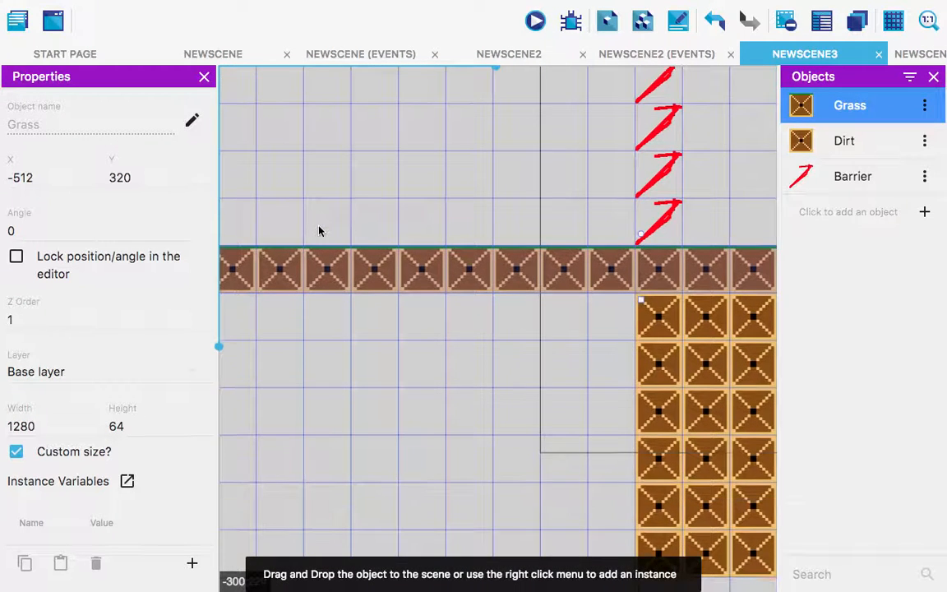
pyautogui.hscroll(4, 318, 230)
pyautogui.scroll(-1, 318, 230)
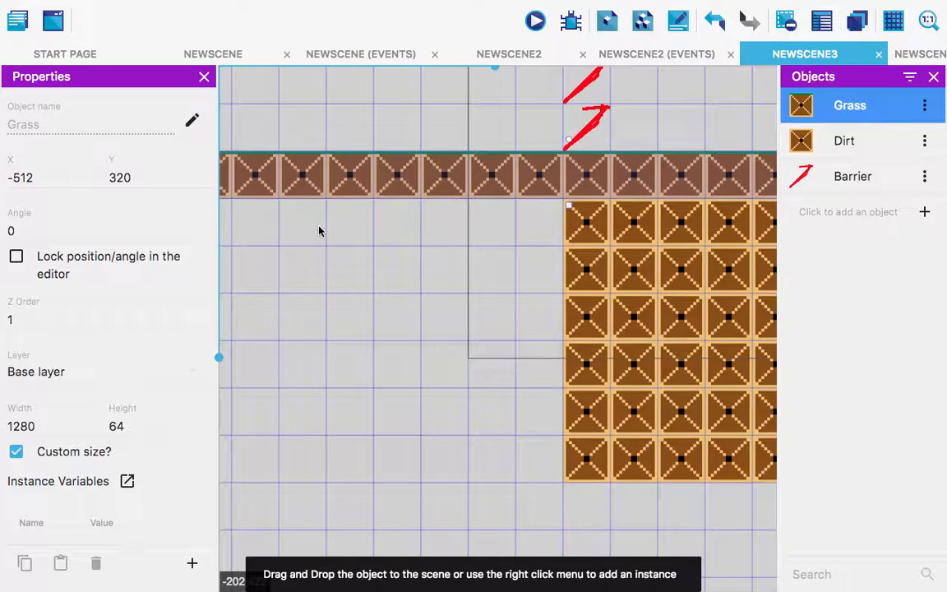
pyautogui.rightClick(580, 237)
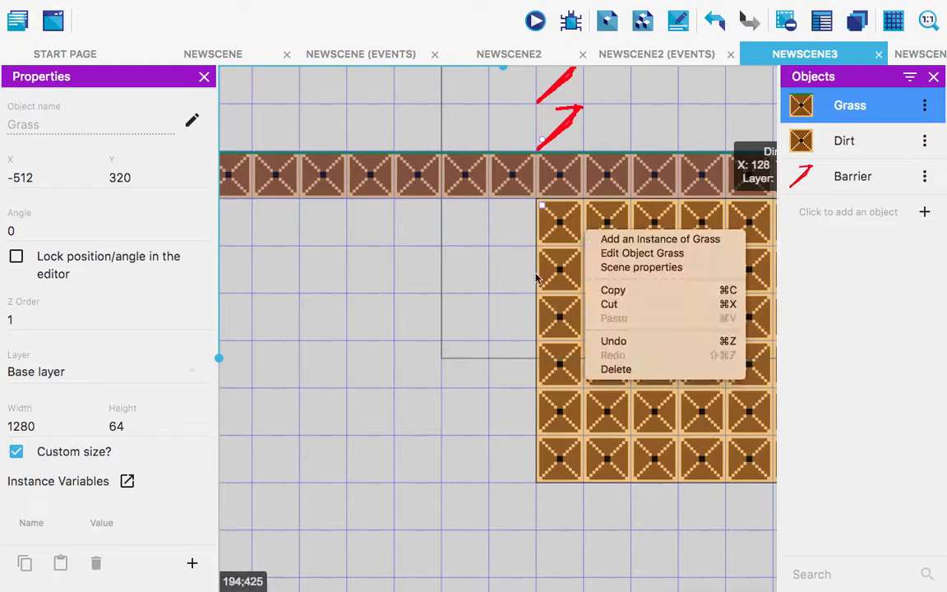
pyautogui.click(575, 272)
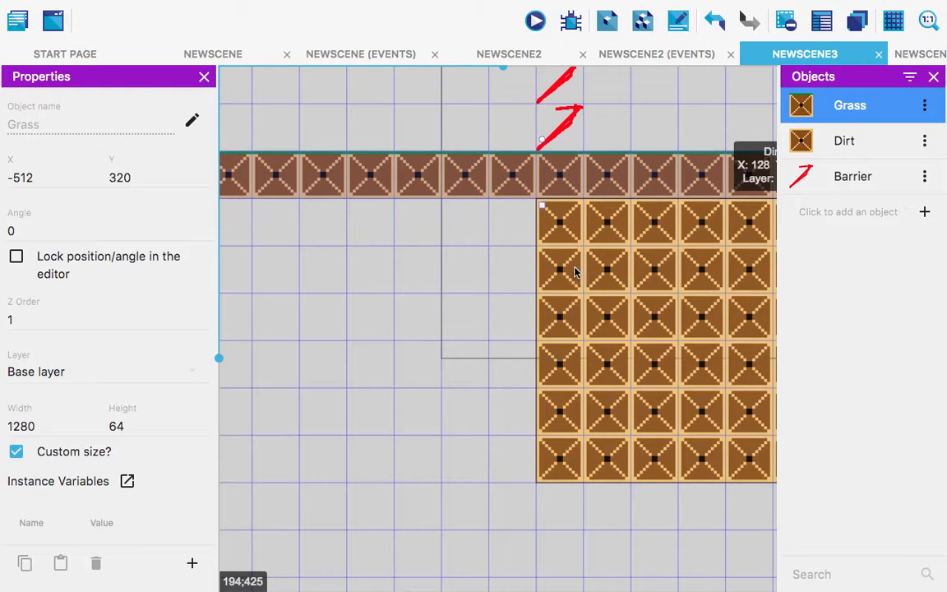
pyautogui.click(563, 272)
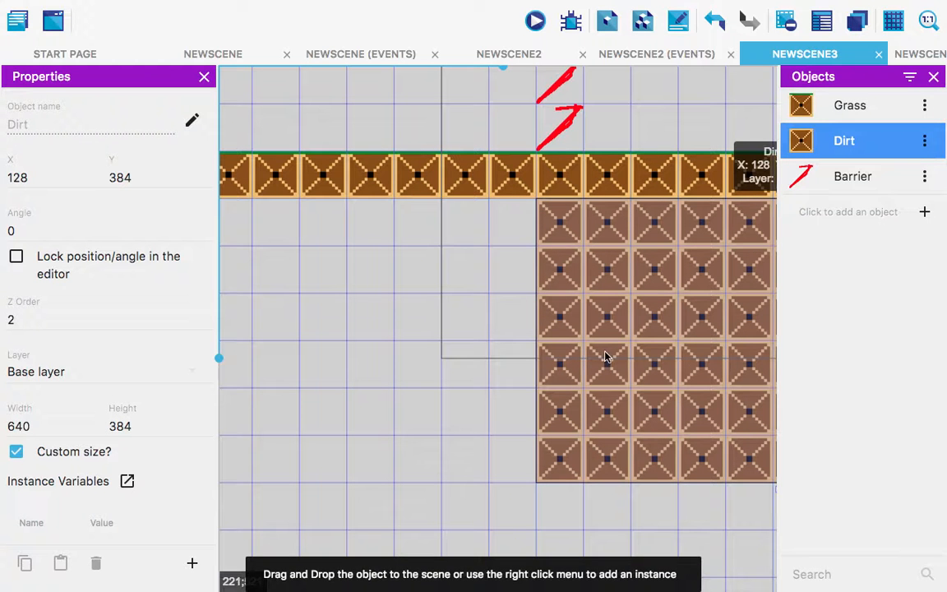
pyautogui.moveTo(431, 374); pyautogui.dragTo(274, 361)
pyautogui.hscroll(-1, 274, 361)
pyautogui.hscroll(-3, 275, 361)
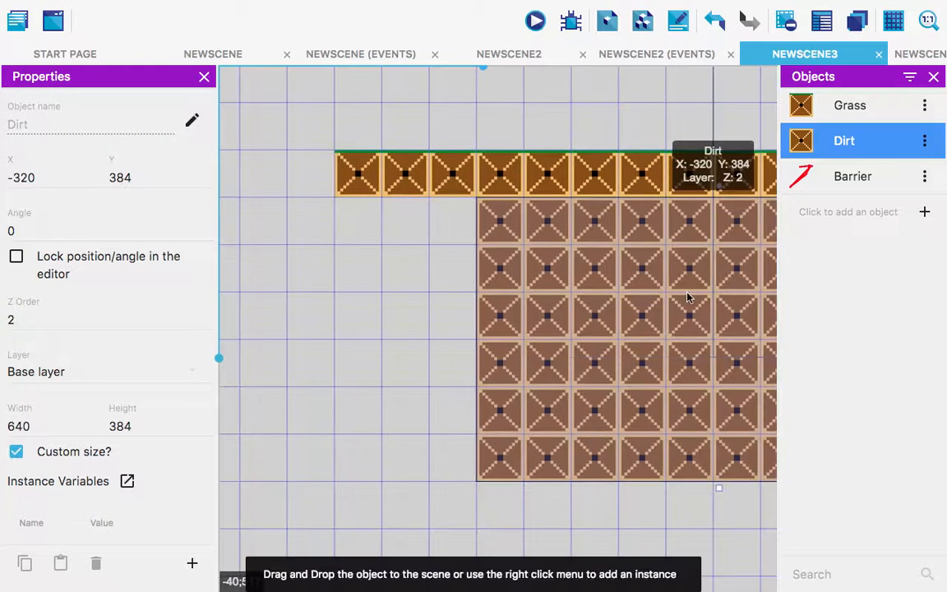
pyautogui.moveTo(689, 297); pyautogui.dragTo(470, 304)
pyautogui.hscroll(2, 470, 304)
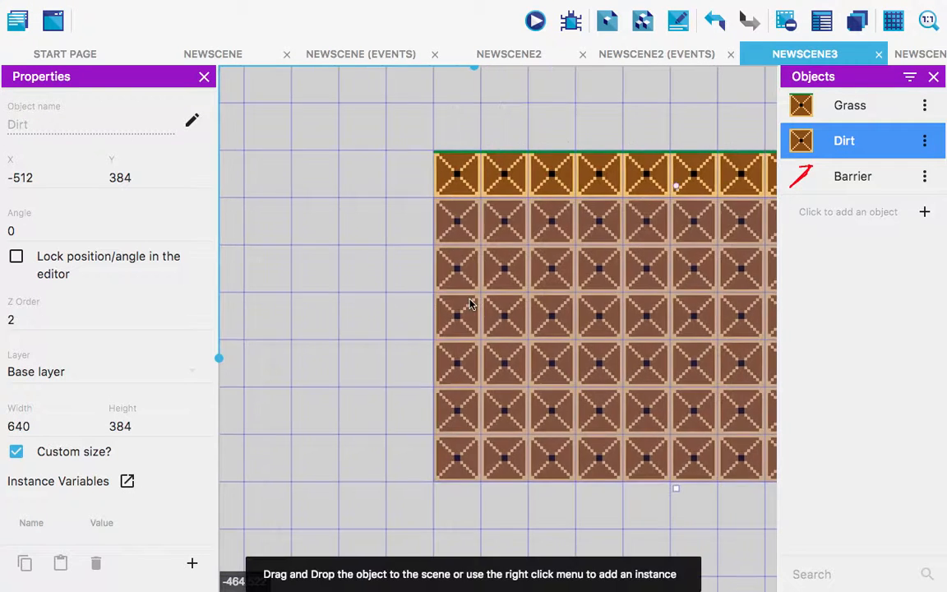
pyautogui.hscroll(6, 470, 304)
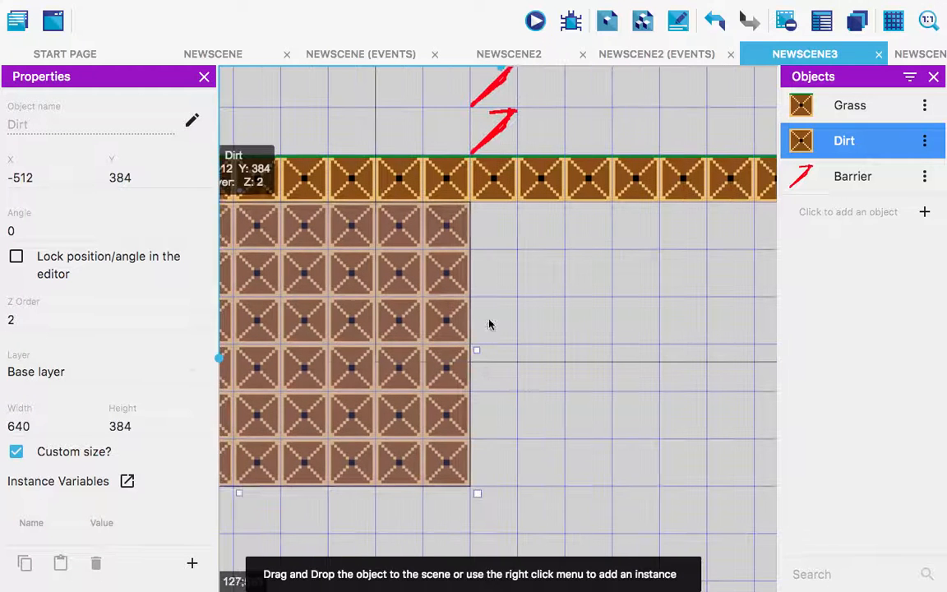
pyautogui.moveTo(478, 350); pyautogui.dragTo(735, 357)
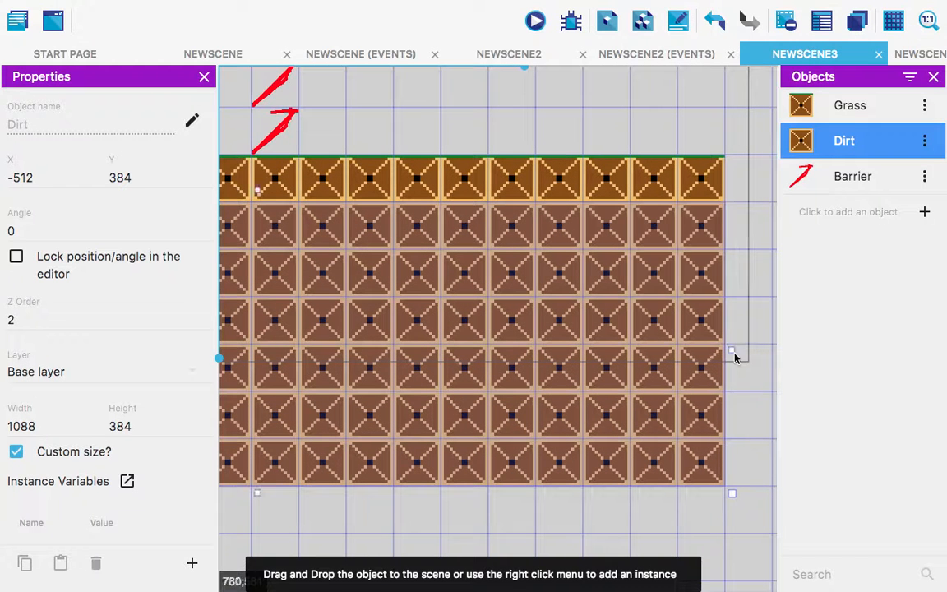
# Step: Look over the Barrier column and the extended Grass and Dirt ground, and select the Grass platform
pyautogui.scroll(4, 375, 294)
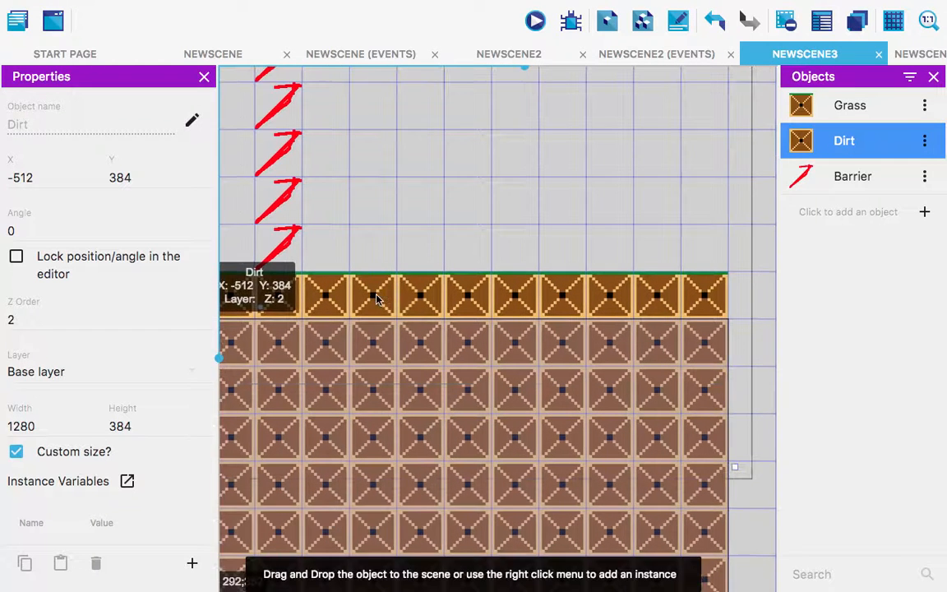
pyautogui.hscroll(1, 375, 294)
pyautogui.hscroll(-10, 375, 299)
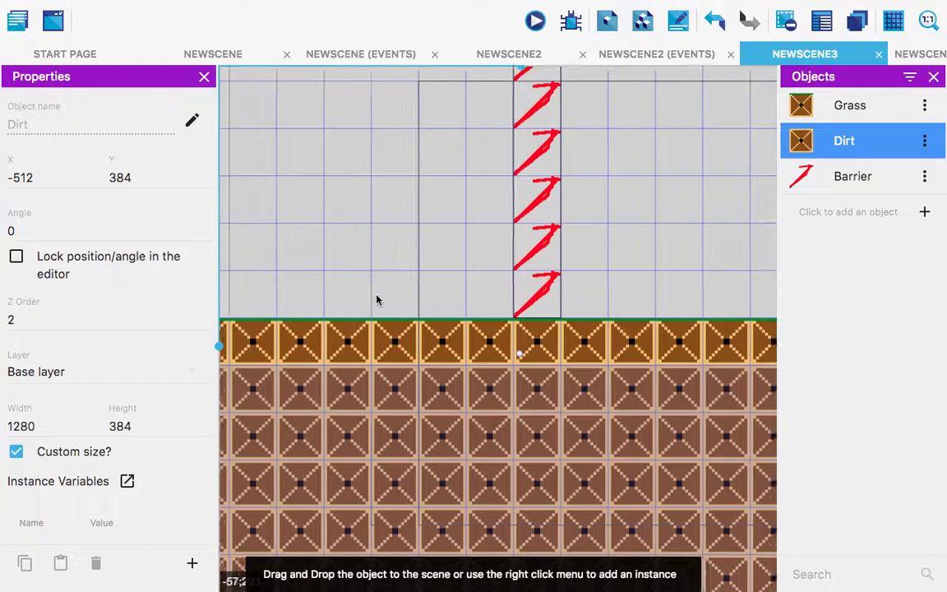
pyautogui.hscroll(3, 376, 299)
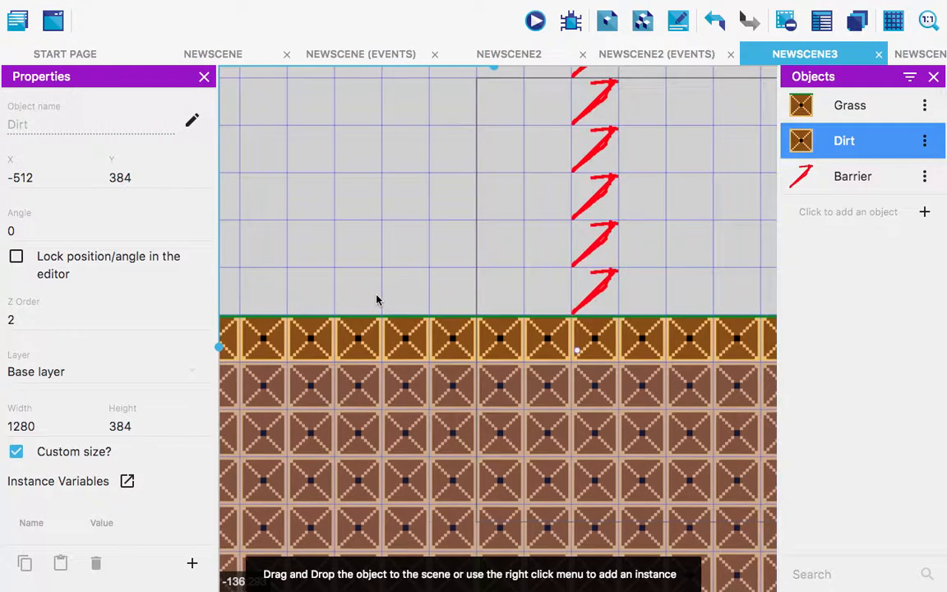
pyautogui.hscroll(2, 376, 299)
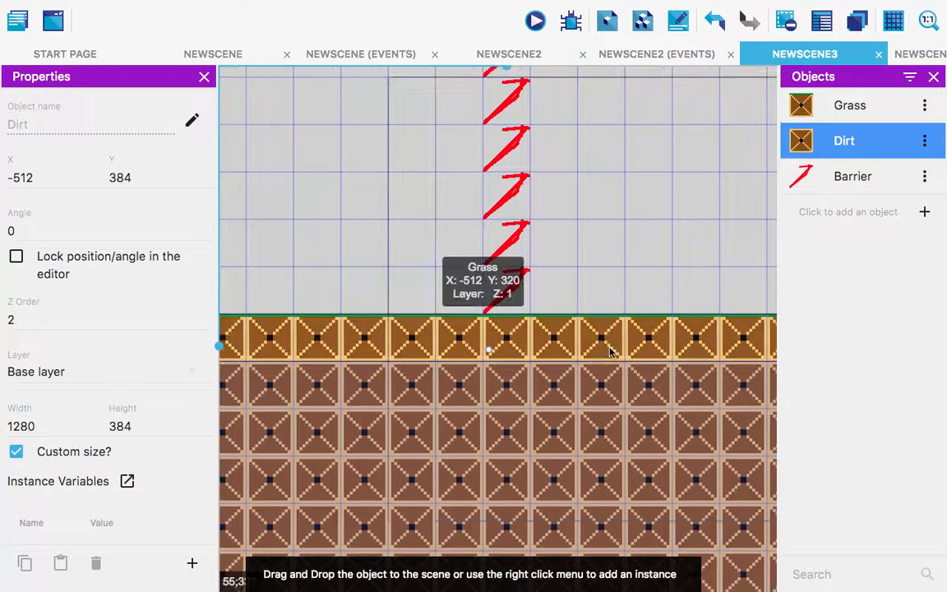
pyautogui.rightClick(606, 348)
pyautogui.rightClick(579, 339)
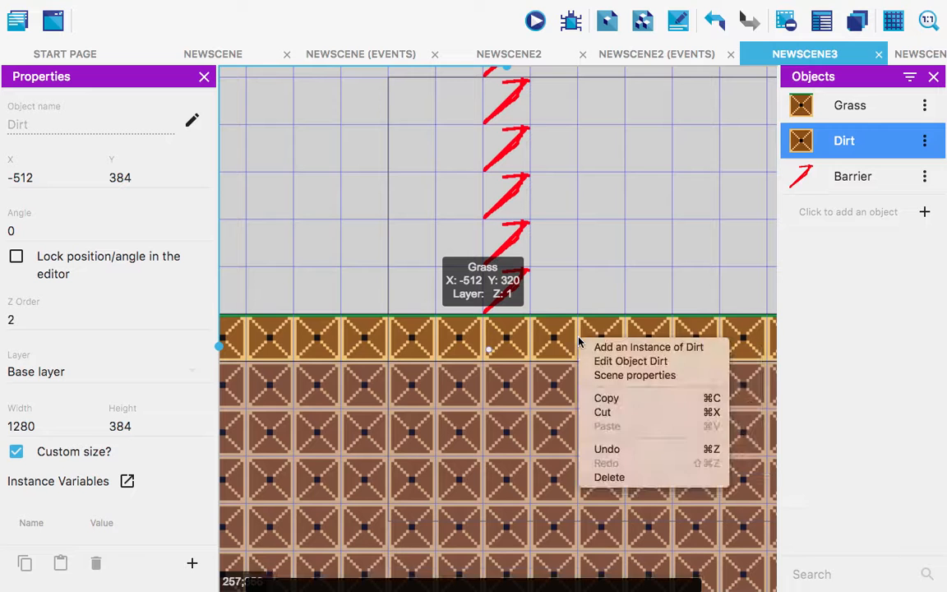
pyautogui.click(579, 340)
pyautogui.click(578, 340)
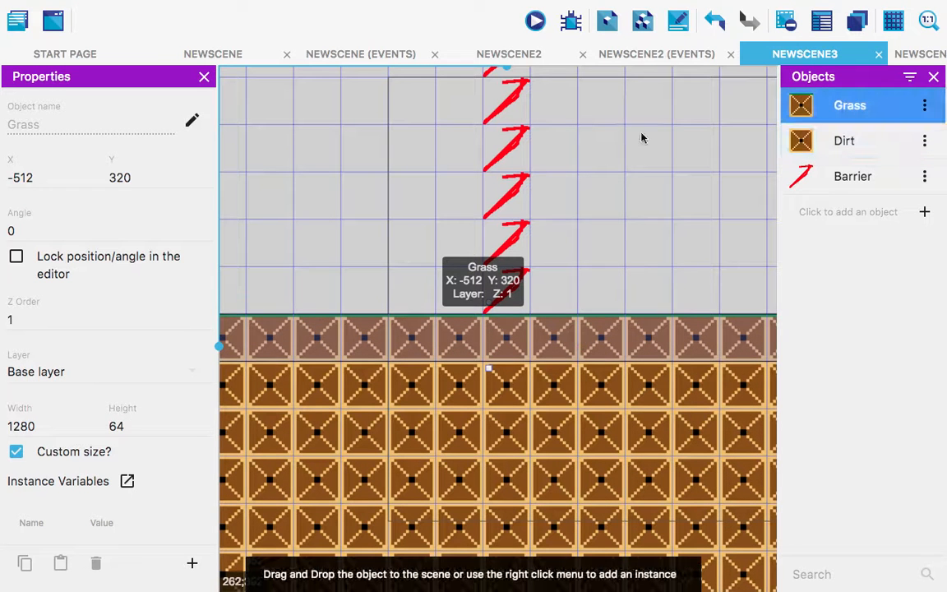
# Step: Run a preview of the scene to check the ground and Barrier, and close the preview
pyautogui.click(536, 21)
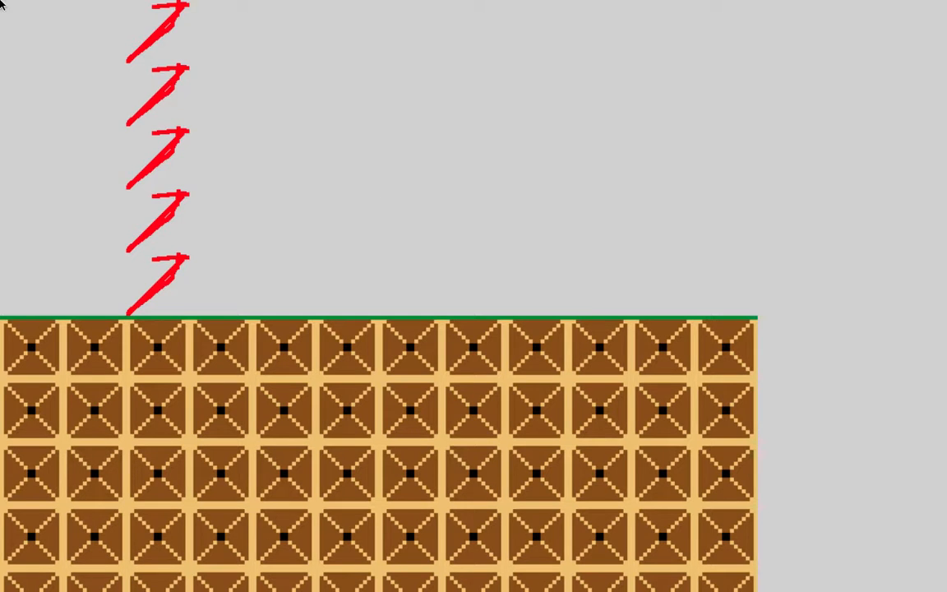
pyautogui.moveTo(2, 2)
pyautogui.click(9, 24)
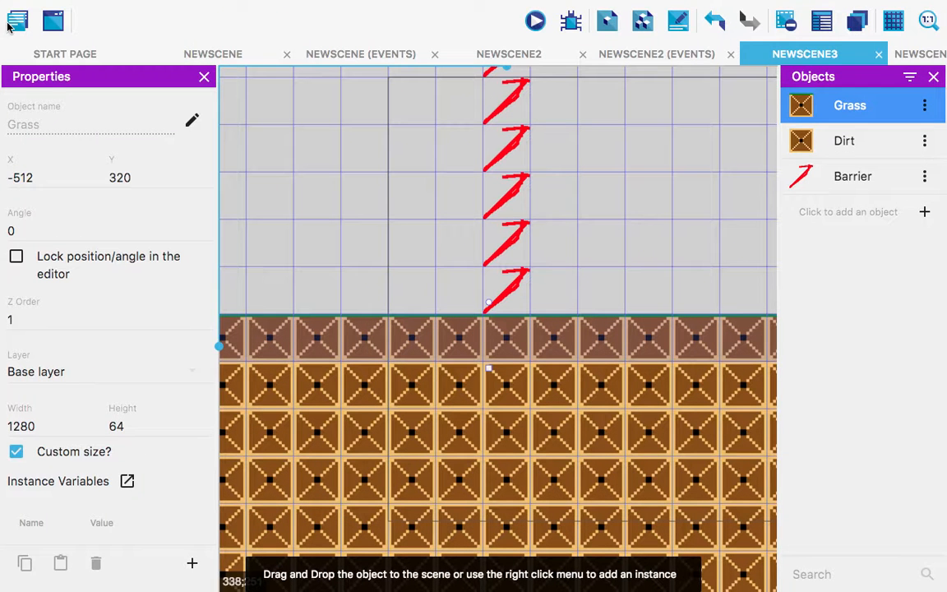
# Step: Add a standard event to NewScene3's events with the condition "At the beginning of the scene"
pyautogui.click(939, 55)
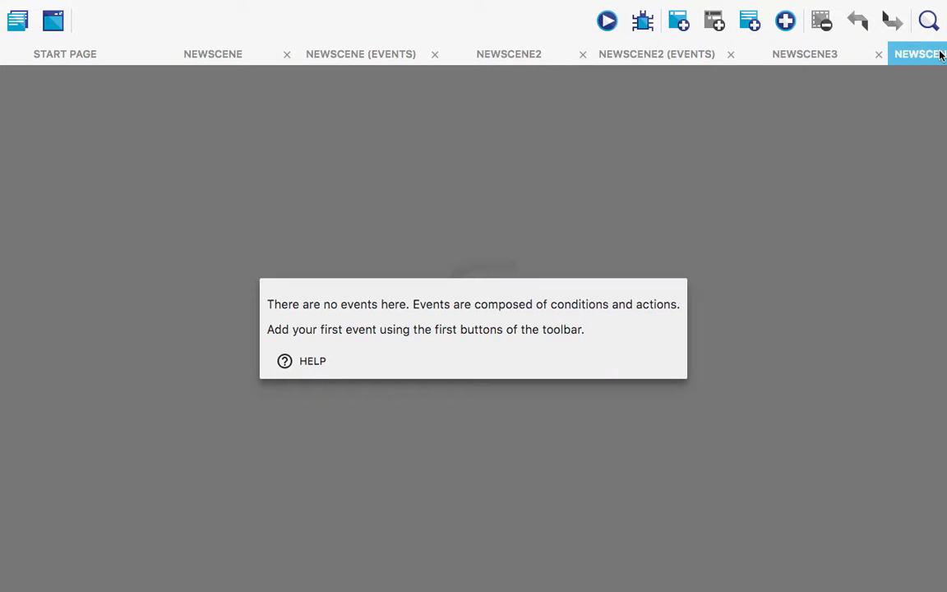
pyautogui.click(785, 20)
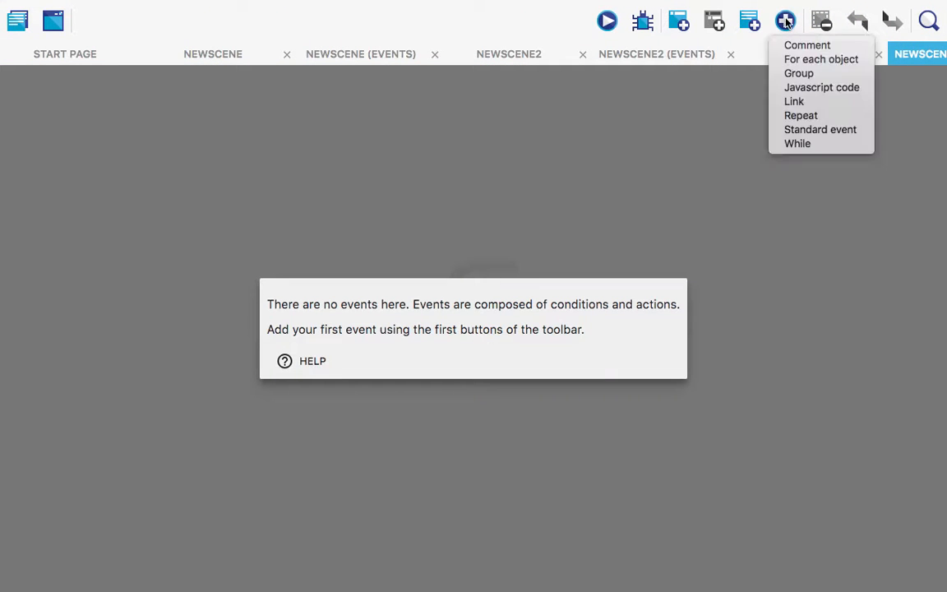
pyautogui.click(820, 129)
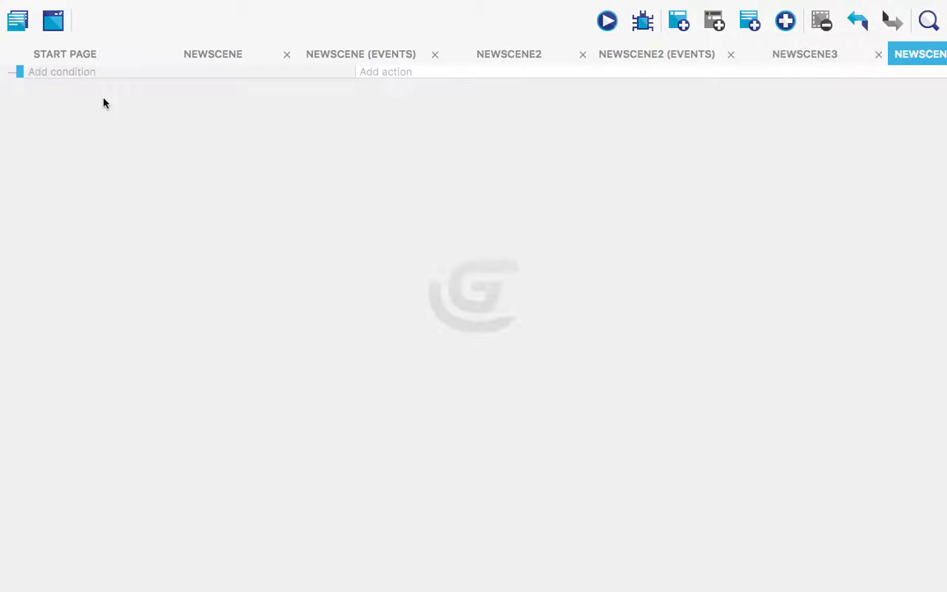
pyautogui.click(88, 73)
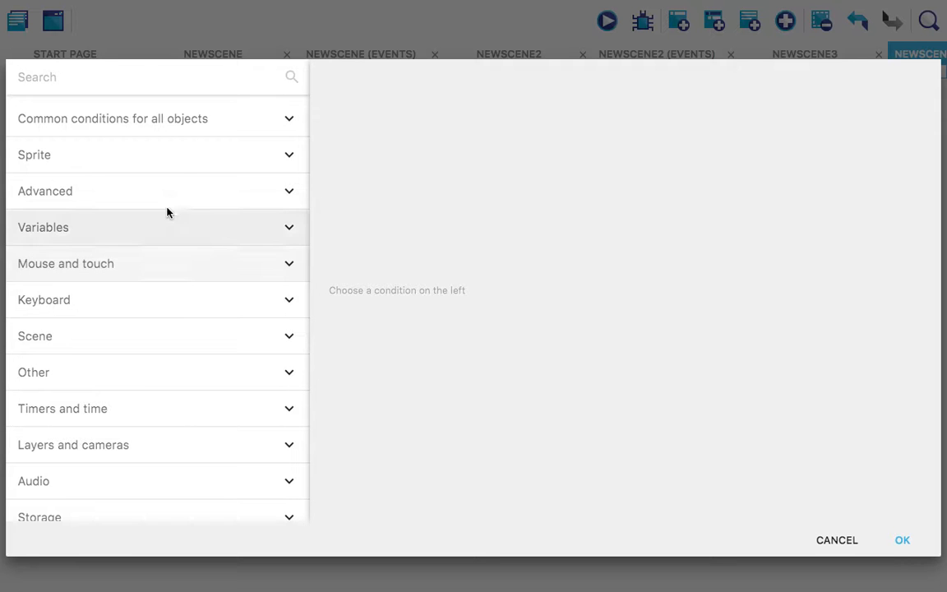
pyautogui.click(169, 336)
pyautogui.click(182, 370)
pyautogui.click(901, 542)
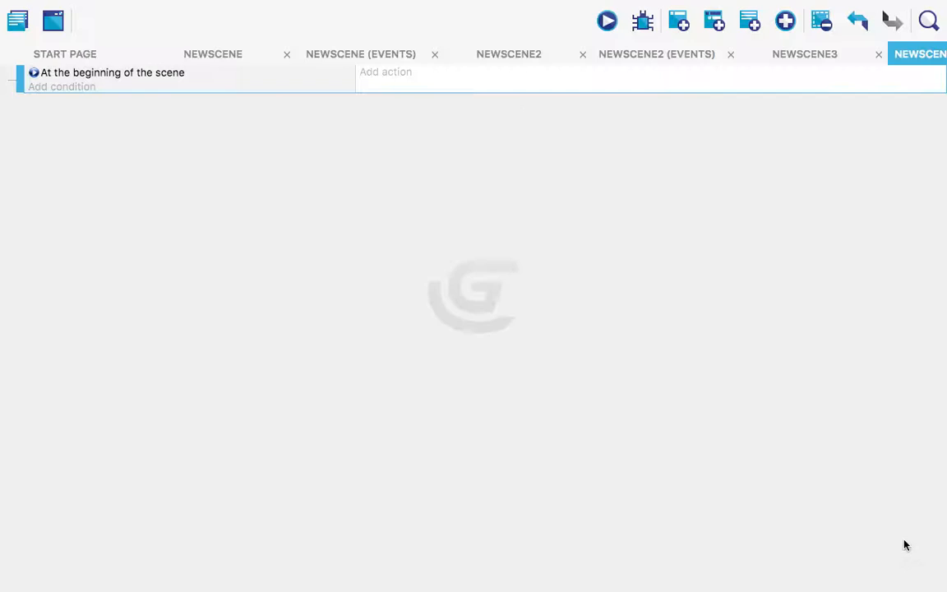
# Step: Start adding an action to the "At the beginning of the scene" event
pyautogui.click(379, 72)
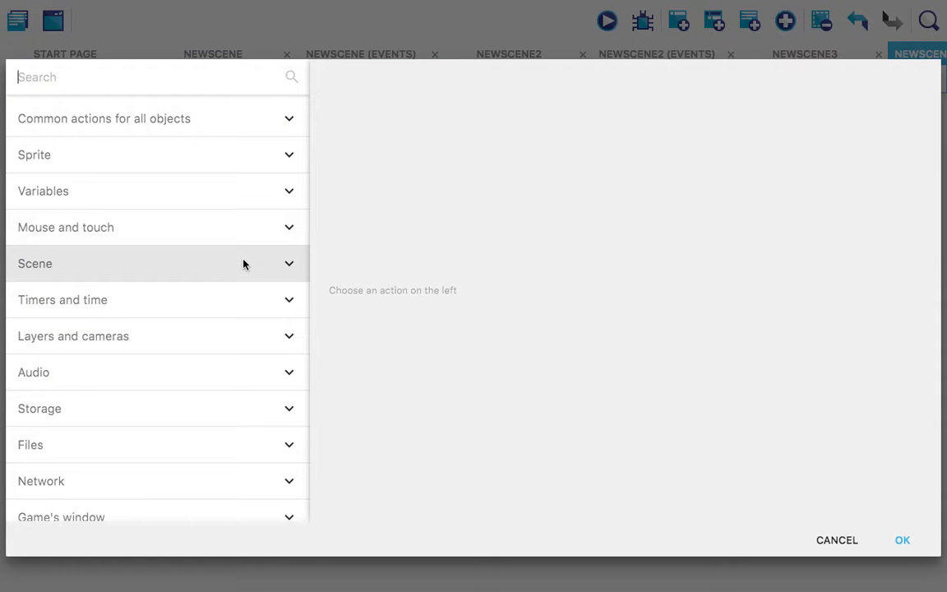
pyautogui.moveTo(354, 2)
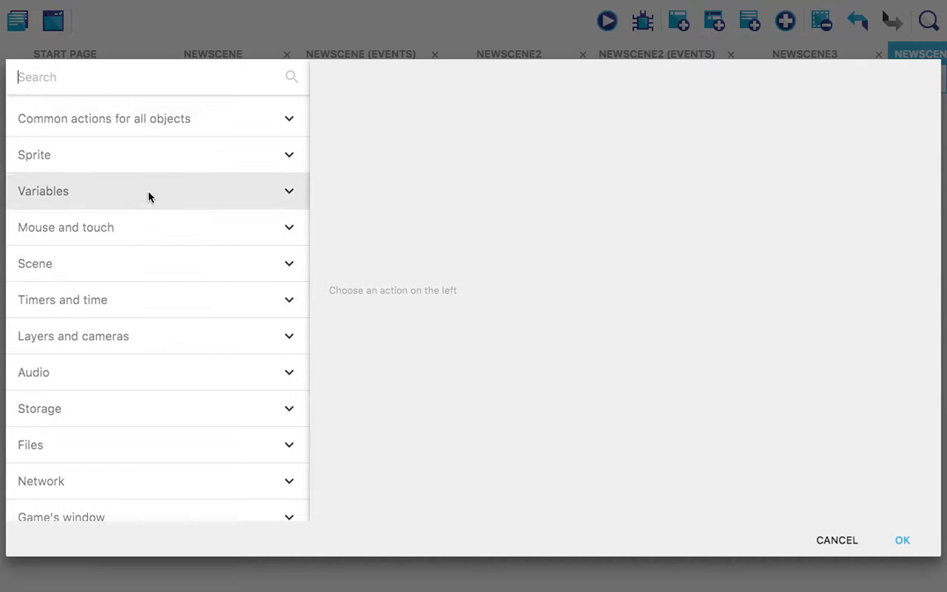
pyautogui.click(145, 167)
pyautogui.click(145, 168)
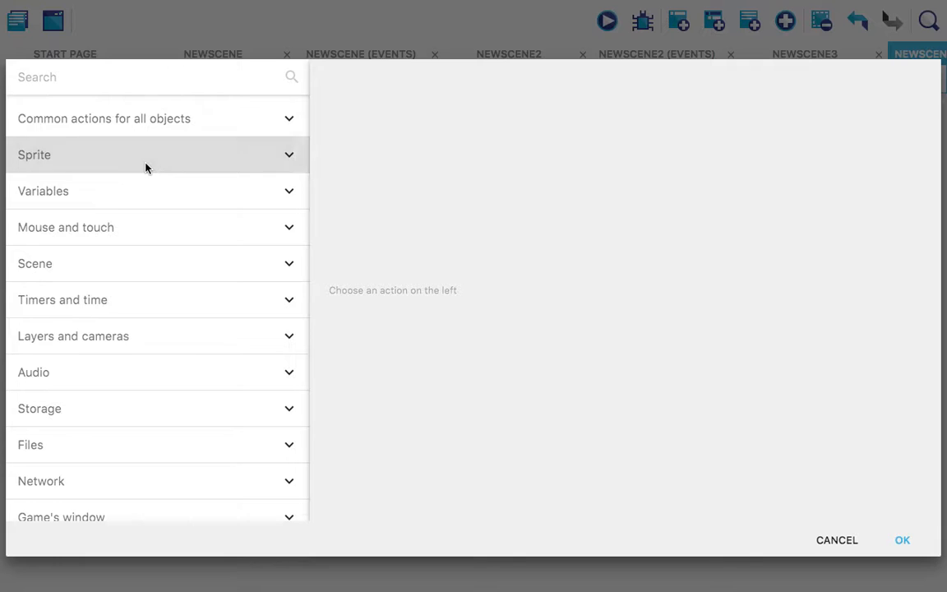
pyautogui.click(146, 168)
pyautogui.click(125, 340)
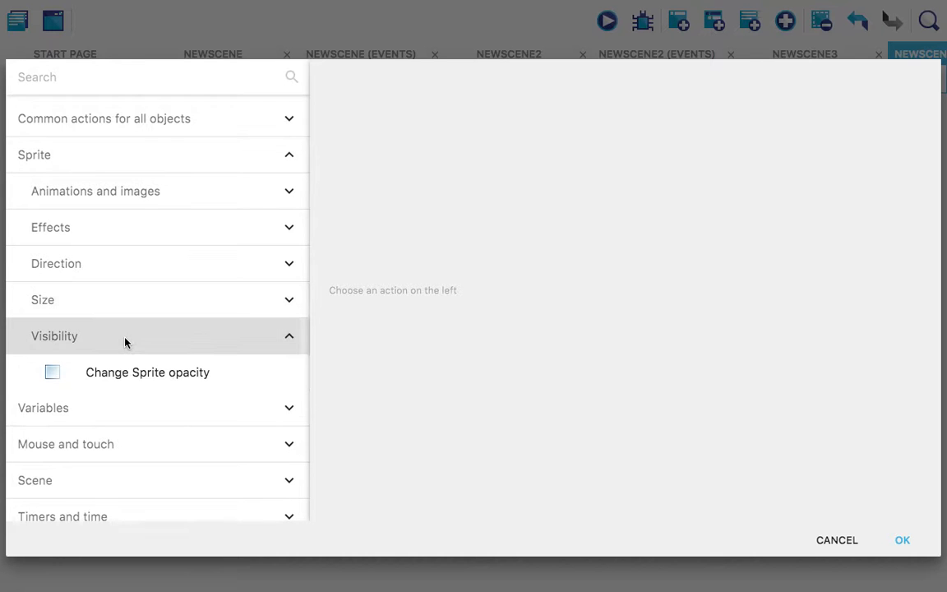
pyautogui.scroll(-2, 138, 323)
pyautogui.scroll(2, 137, 324)
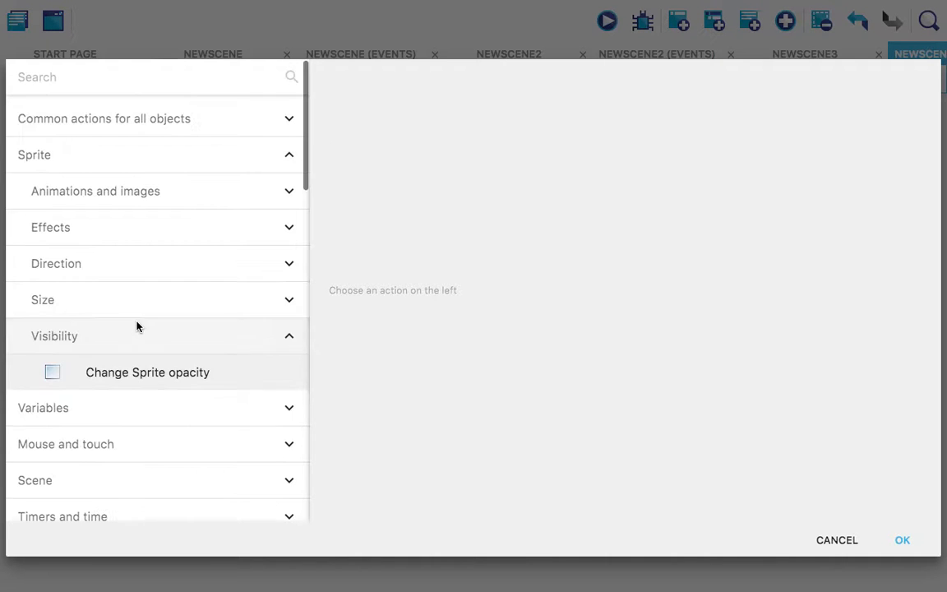
pyautogui.click(163, 367)
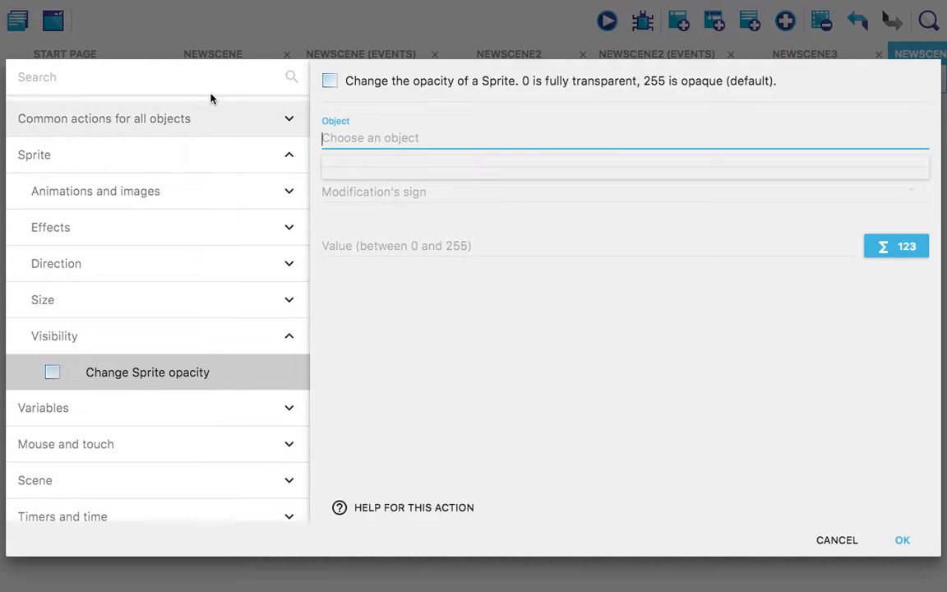
# Step: Choose the Hide visibility action common to all objects and apply it to the Barrier object
pyautogui.click(234, 123)
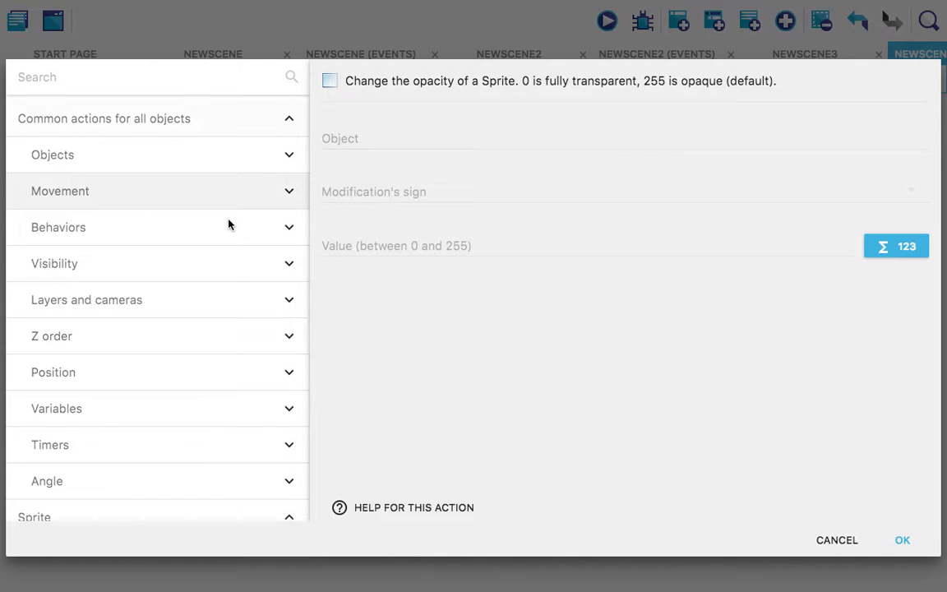
pyautogui.click(230, 267)
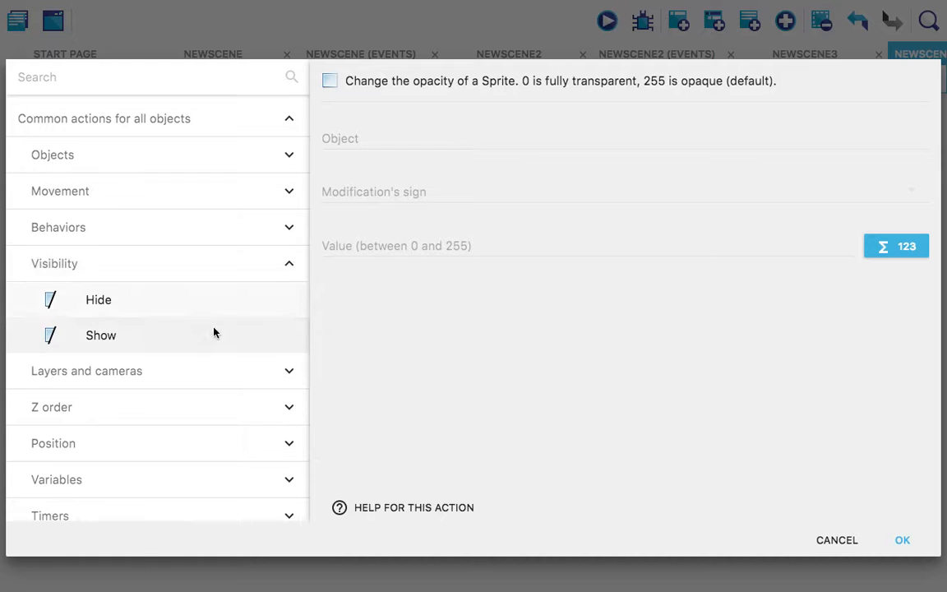
pyautogui.click(214, 299)
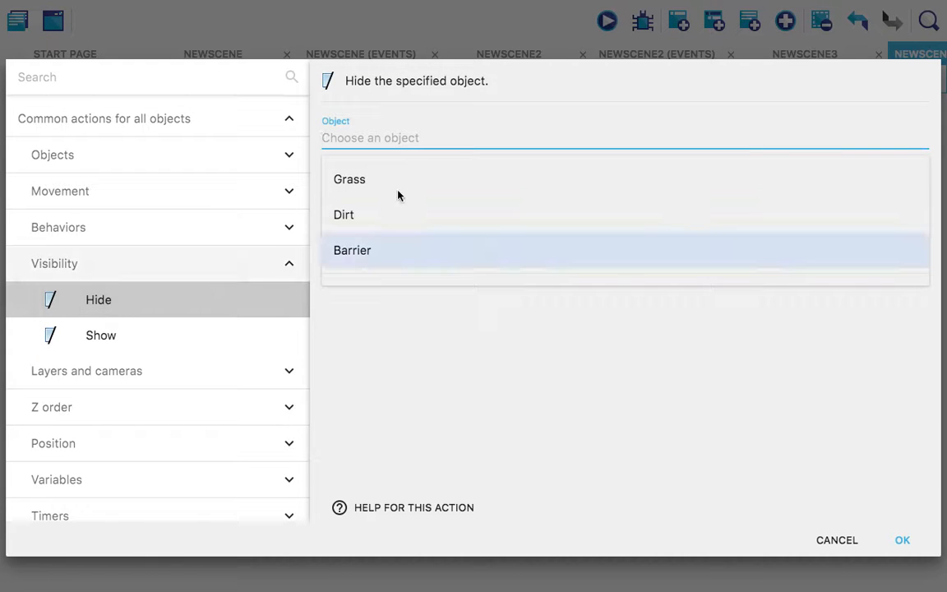
pyautogui.click(384, 254)
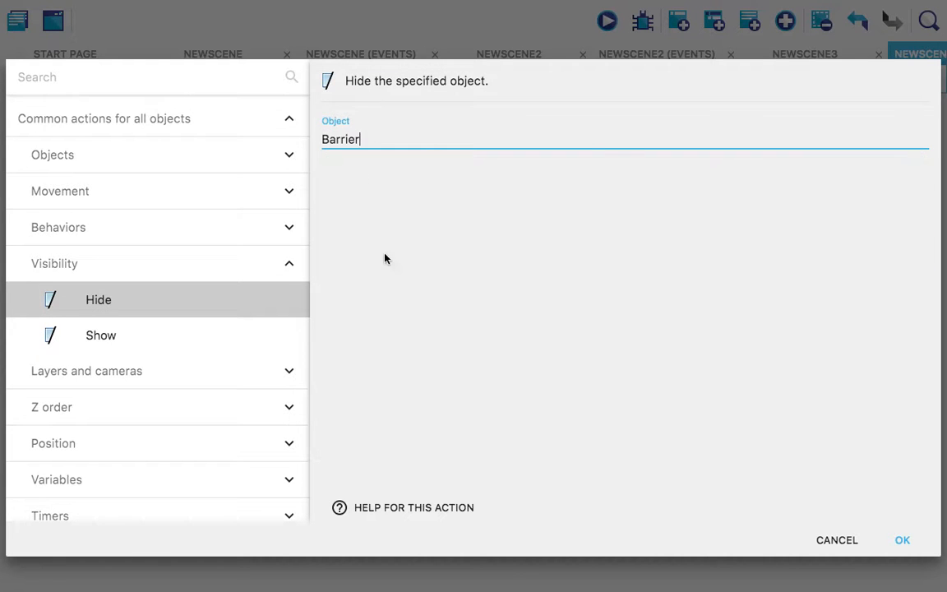
pyautogui.click(902, 540)
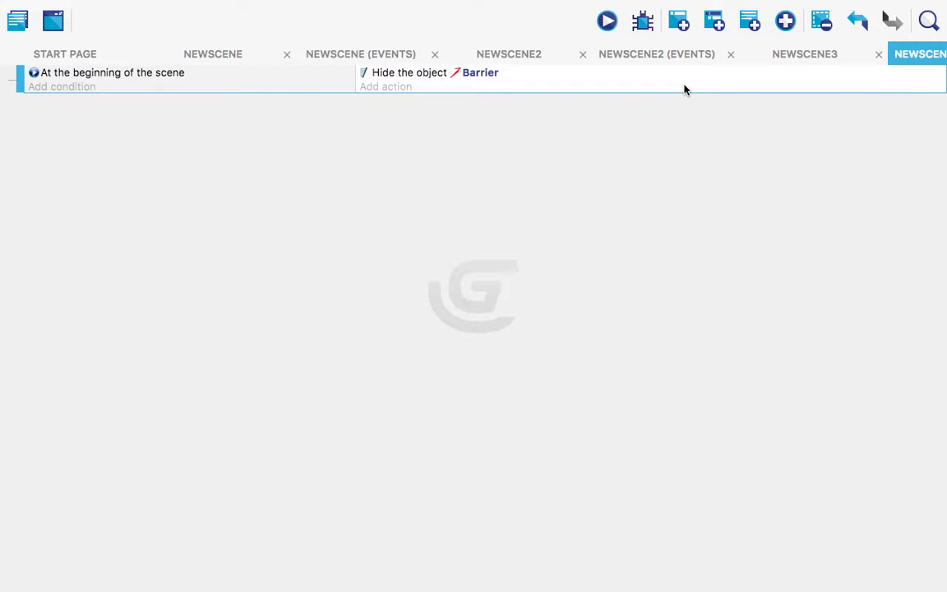
# Step: Return to the NewScene3 layout, run a preview to check the Barrier's visibility, and close the preview
pyautogui.click(804, 55)
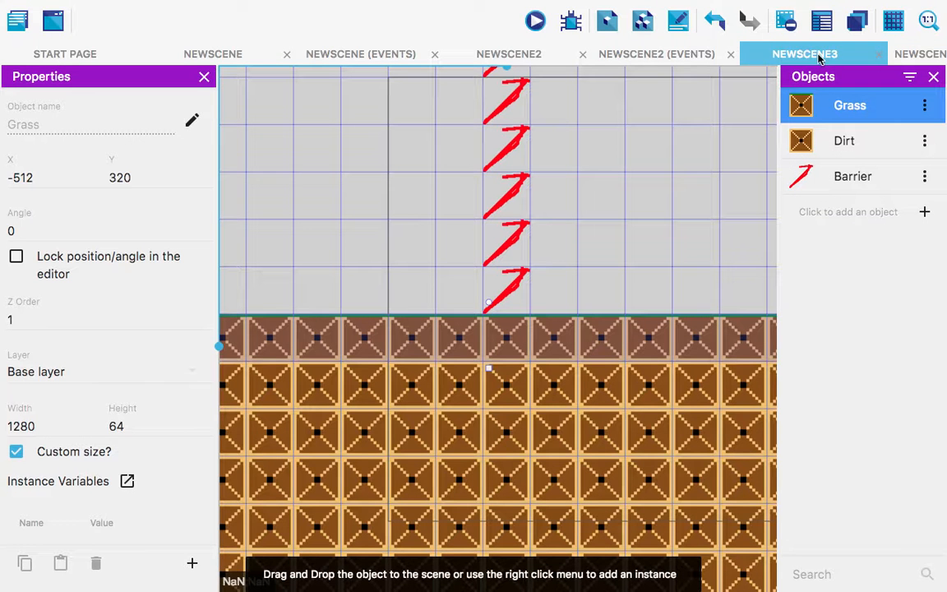
pyautogui.click(535, 21)
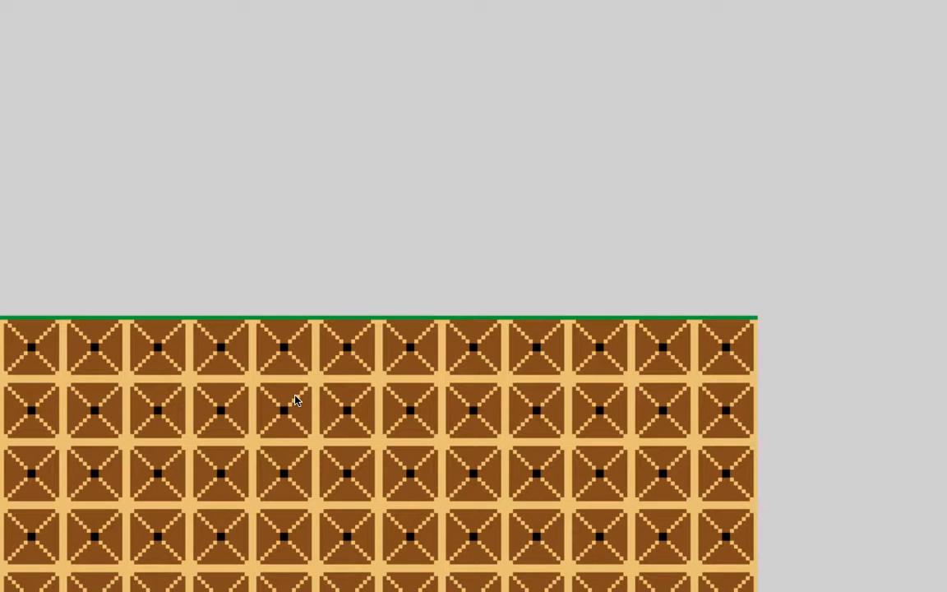
pyautogui.moveTo(5, 4)
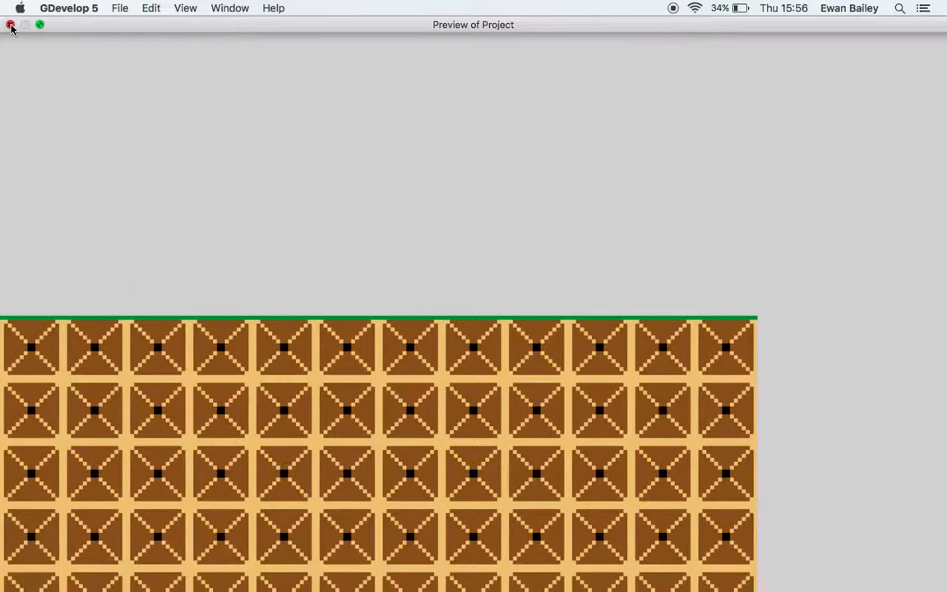
pyautogui.click(10, 25)
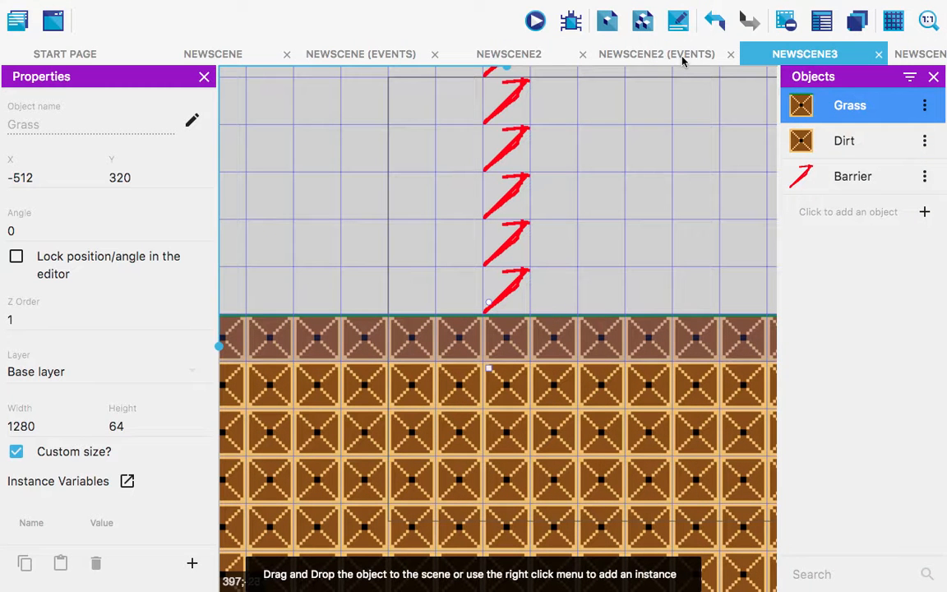
# Step: Add a "Change background color" action to NewScene3's scene-start event with the blue color "74;144;226"
pyautogui.click(682, 61)
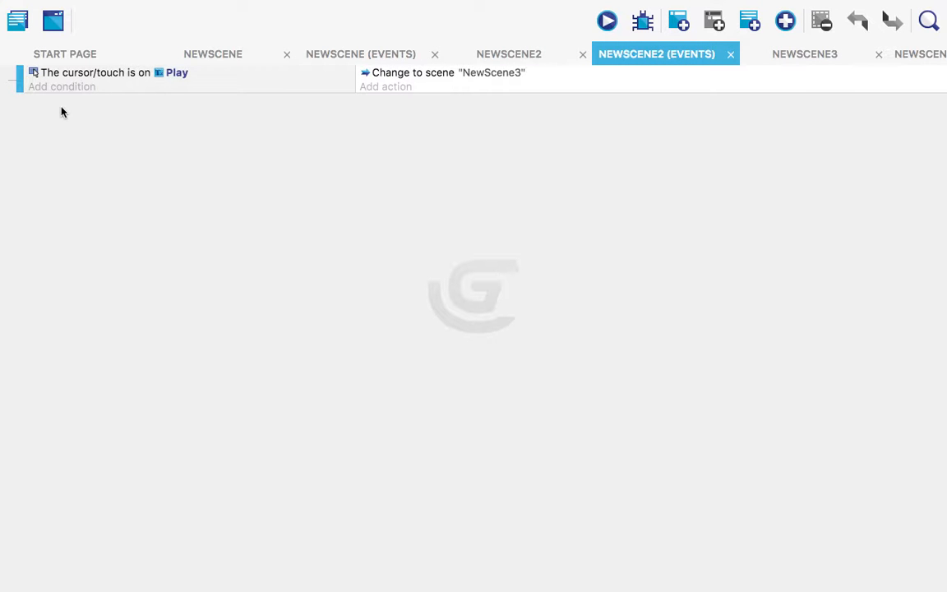
pyautogui.click(922, 62)
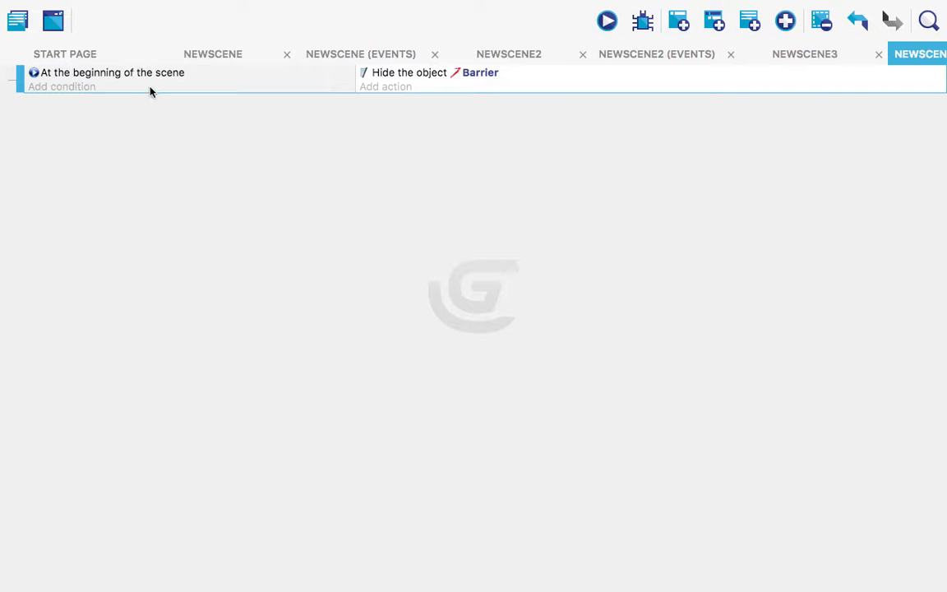
pyautogui.click(385, 87)
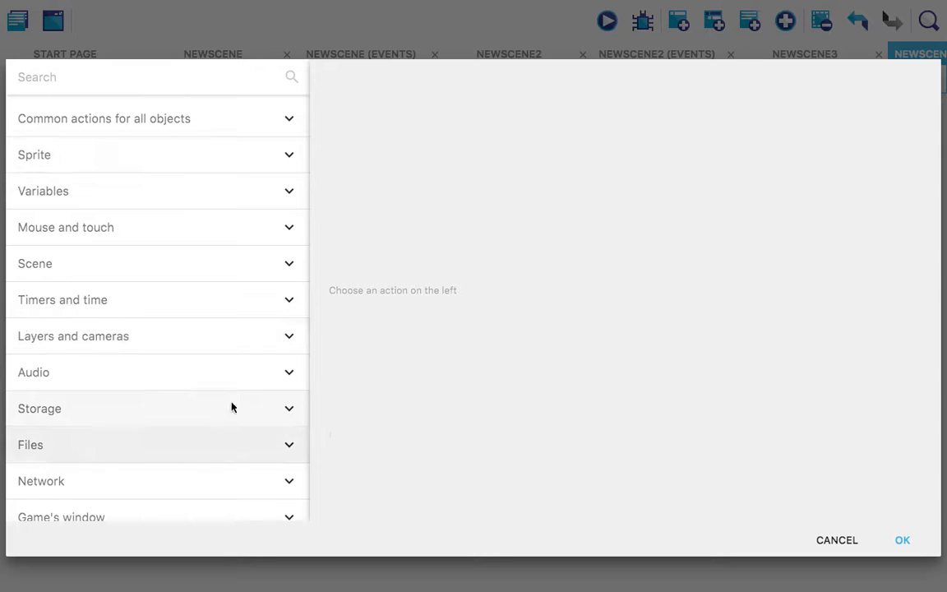
pyautogui.click(214, 267)
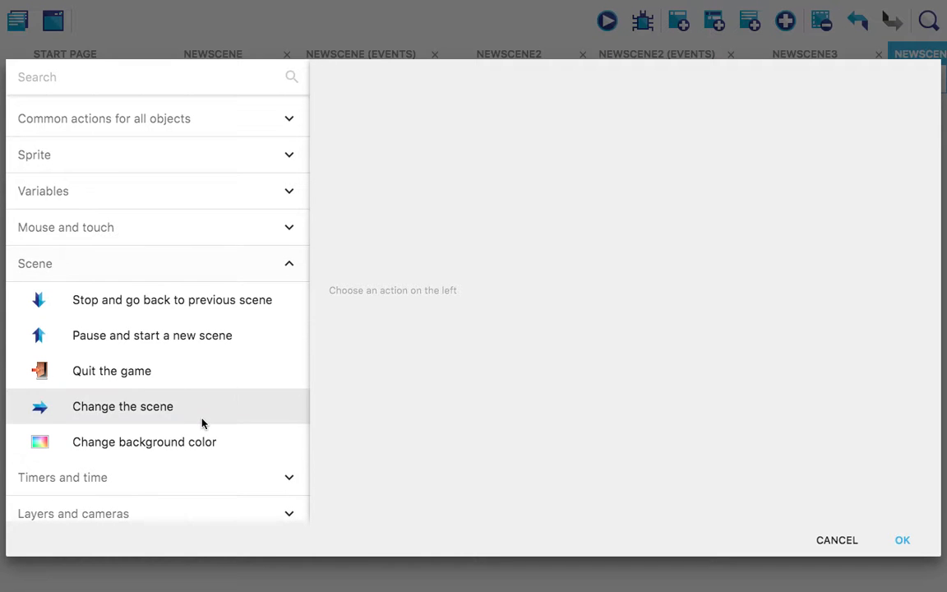
pyautogui.click(200, 452)
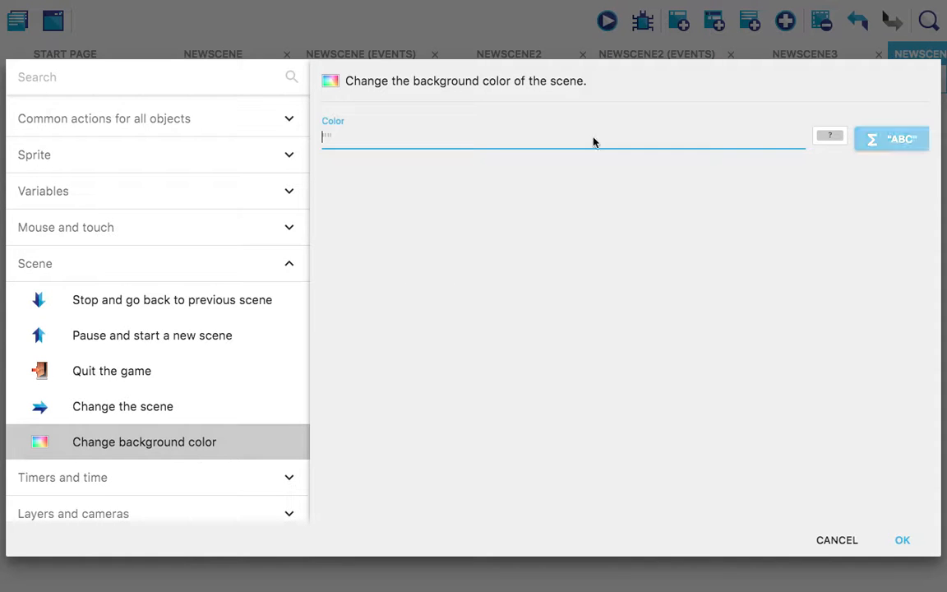
pyautogui.write('""')
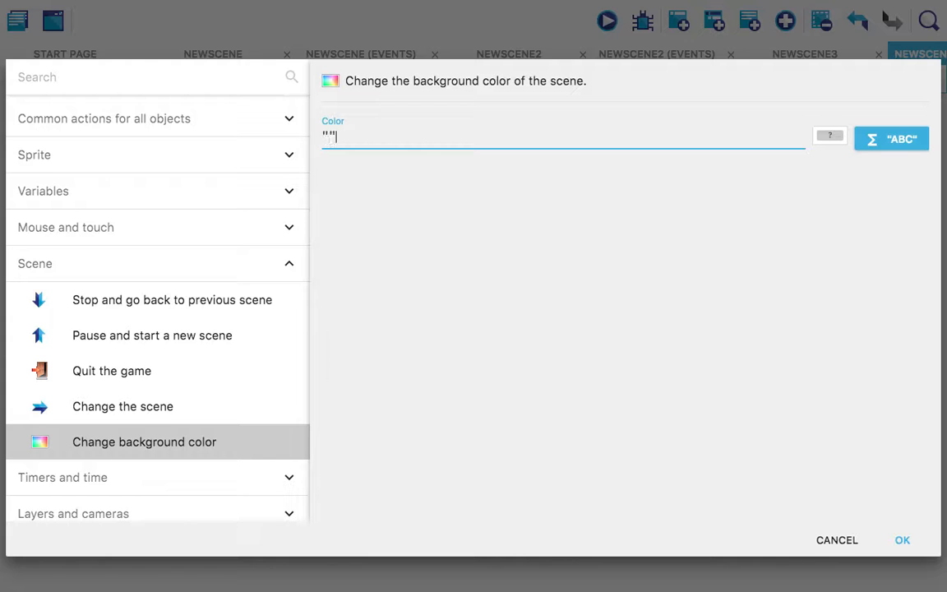
pyautogui.click(829, 136)
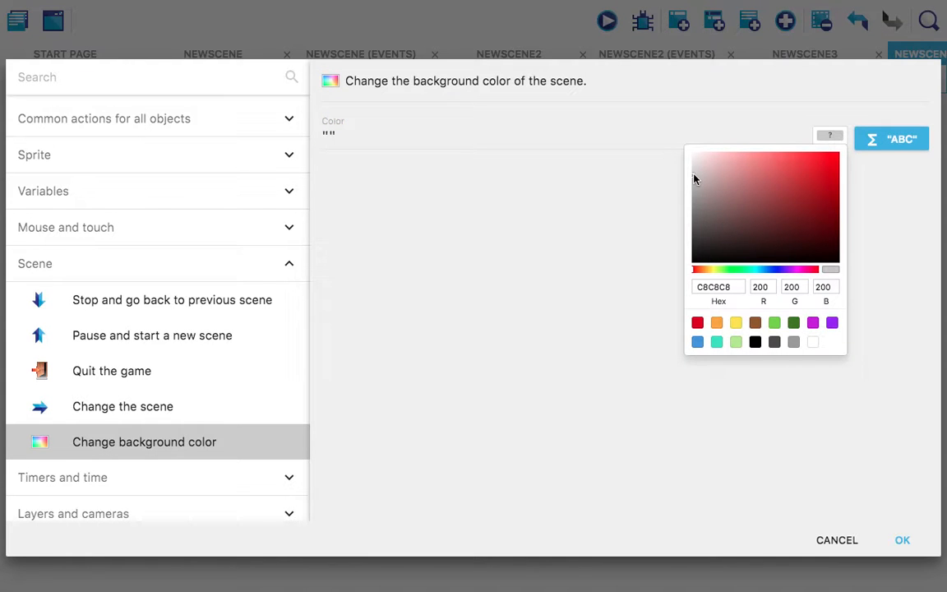
pyautogui.click(716, 344)
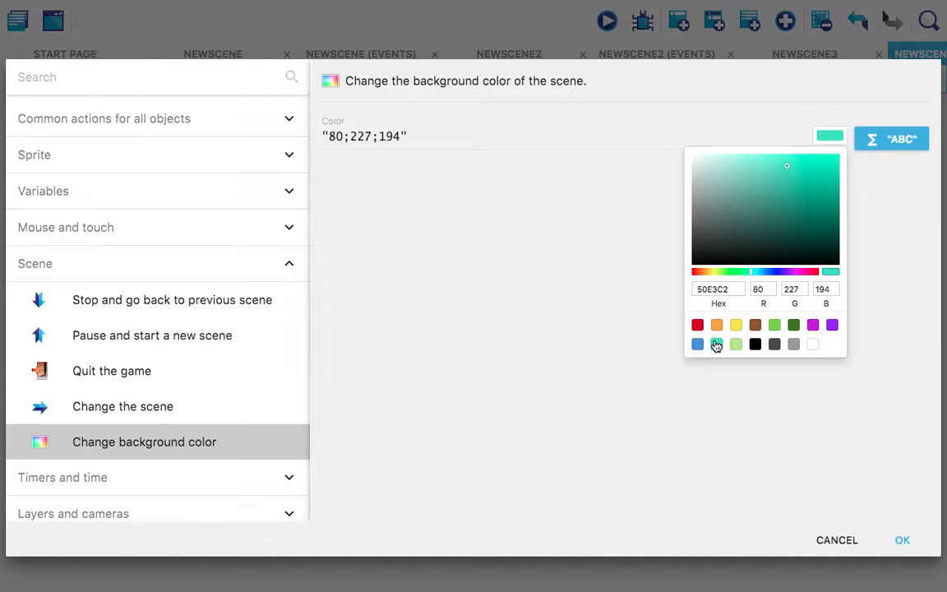
pyautogui.click(697, 345)
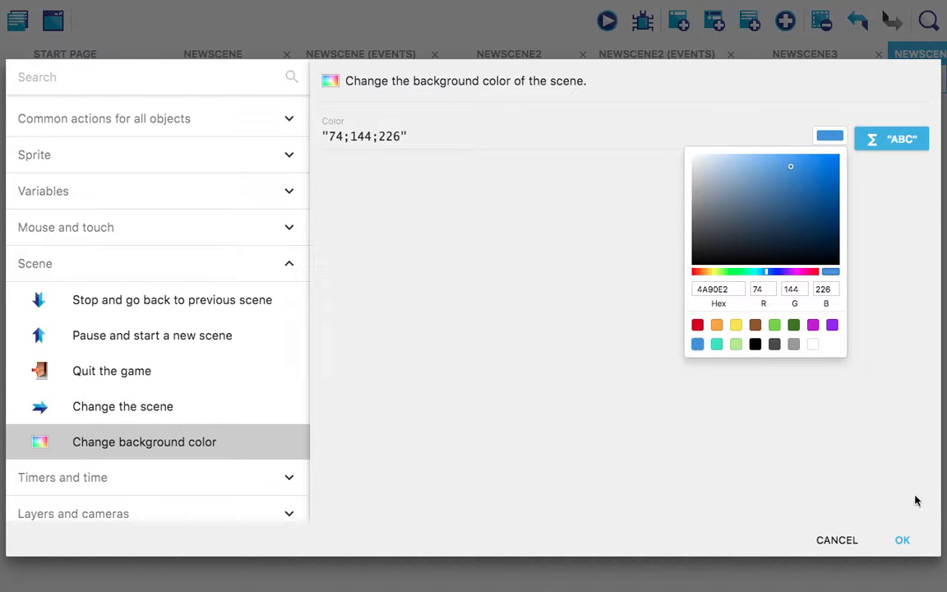
pyautogui.click(902, 540)
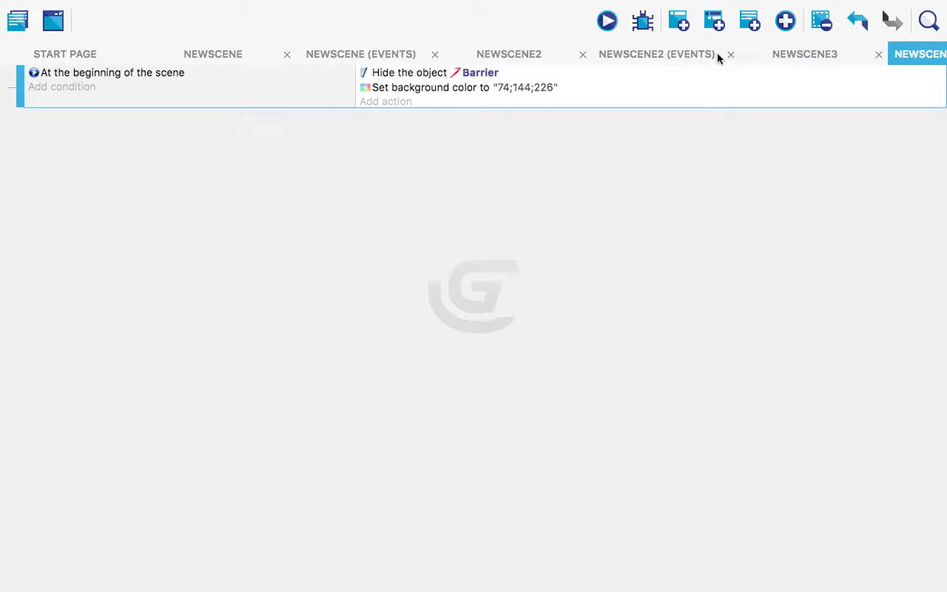
# Step: Preview NewScene3 from its layout to check the background color, and close the preview
pyautogui.click(781, 55)
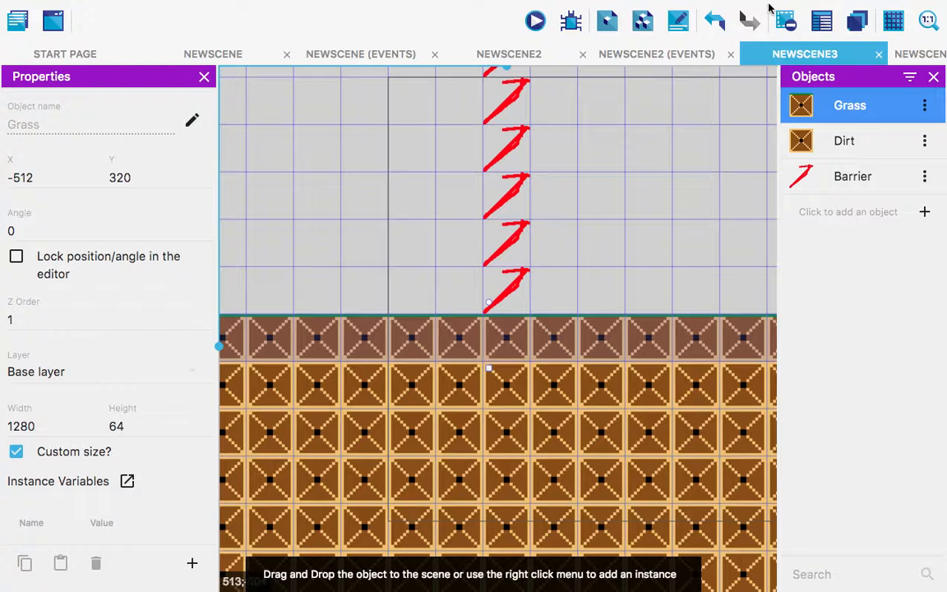
pyautogui.click(535, 19)
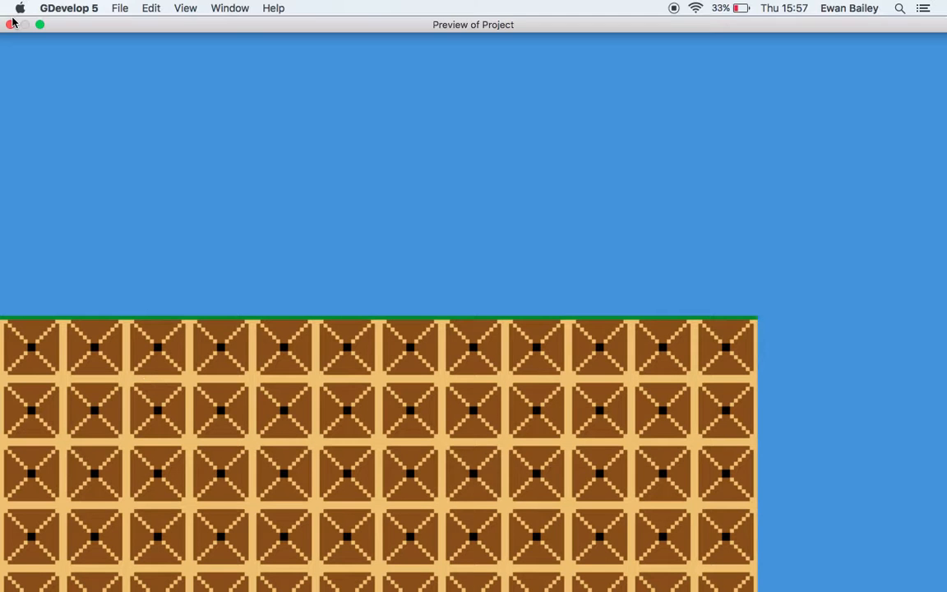
pyautogui.click(12, 26)
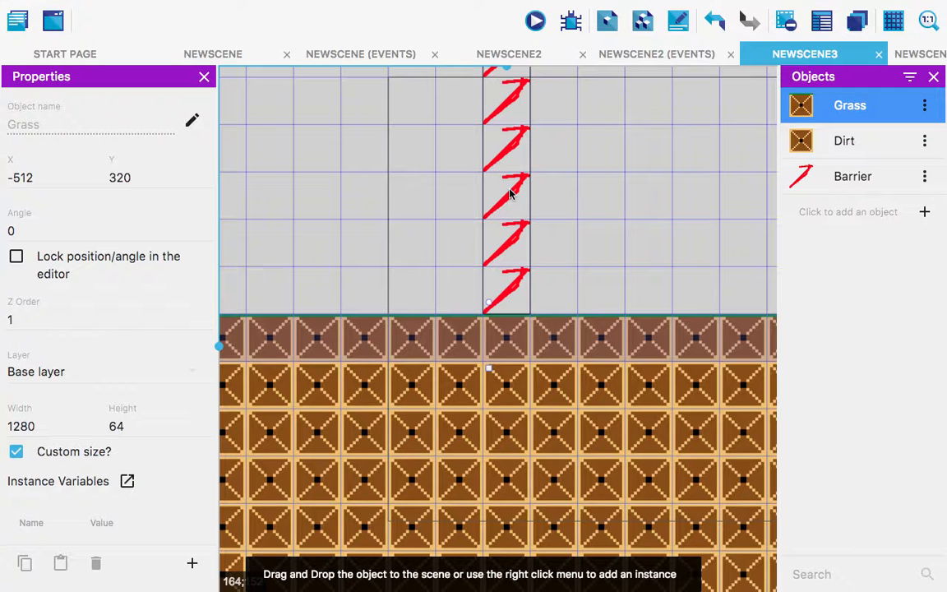